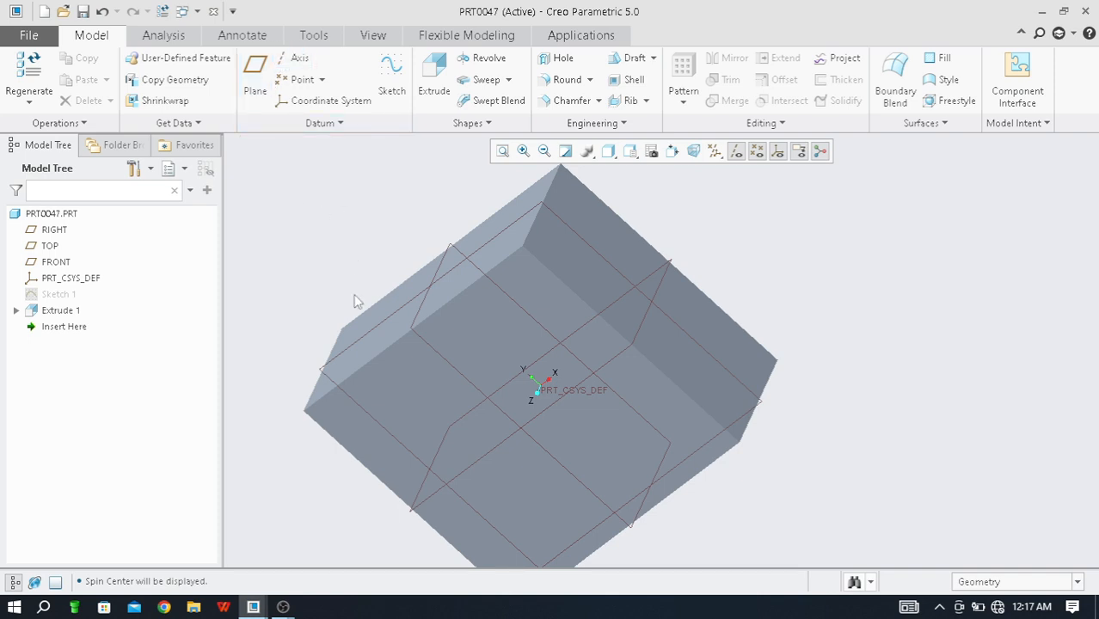
- Start a new solid part named prt0048 without using the default template
scroll(327, 319, "down", 2)
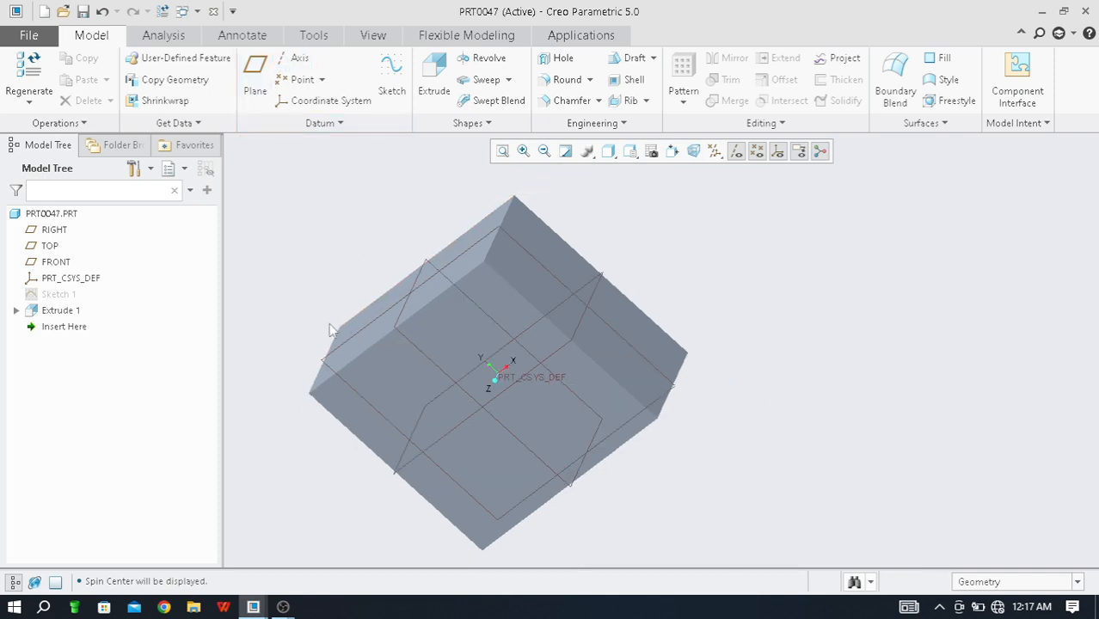
middle_click_drag(343, 325, 388, 319)
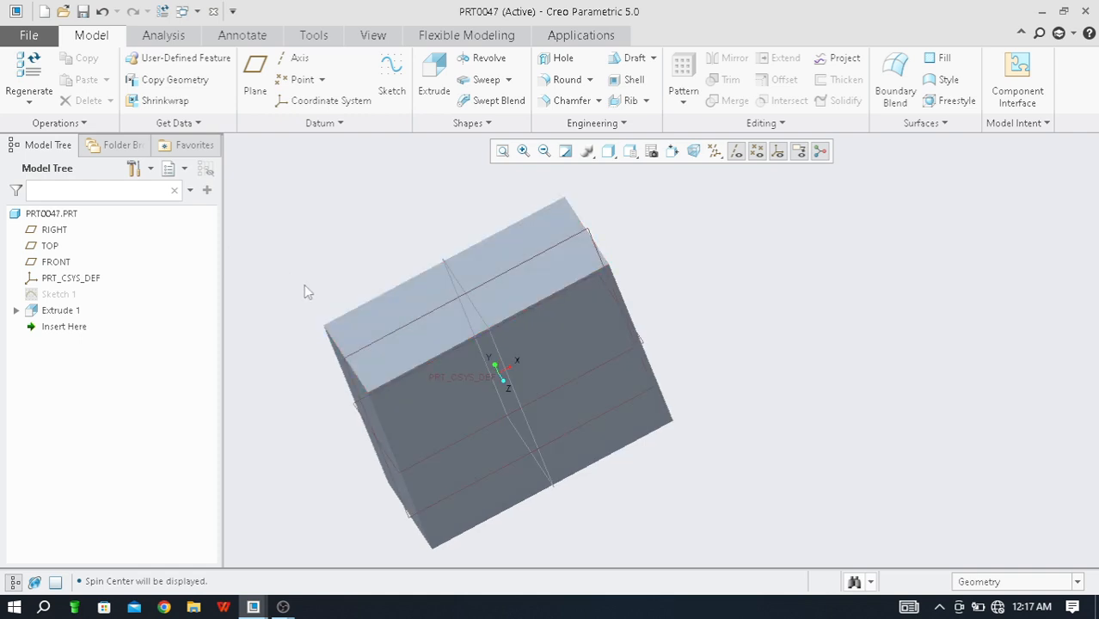
left_click(27, 35)
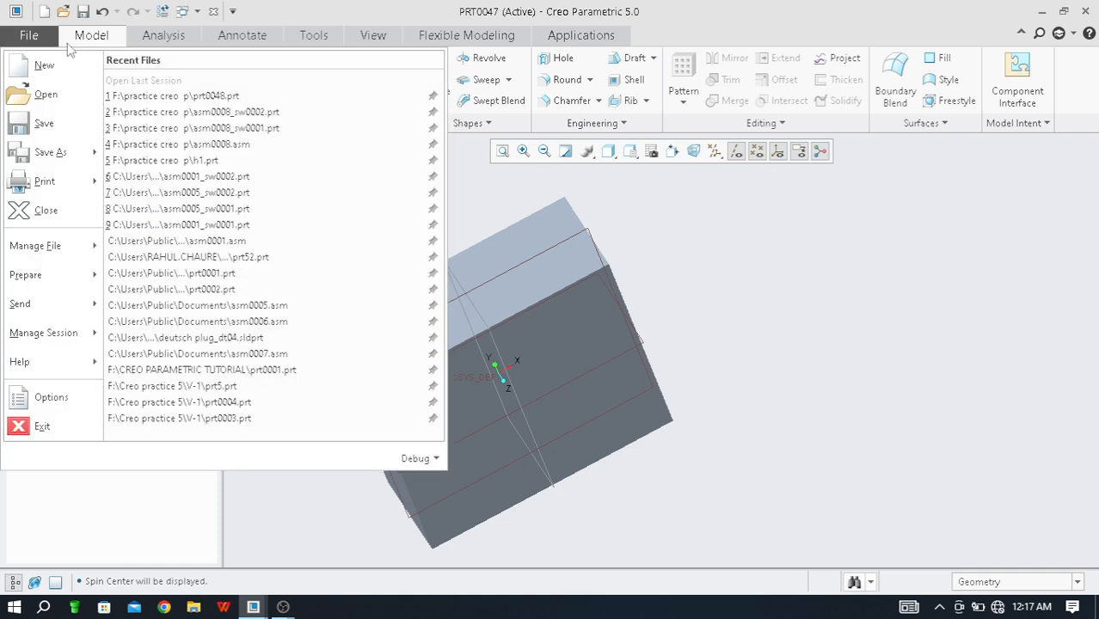
left_click(70, 72)
left_click_drag(525, 152, 464, 138)
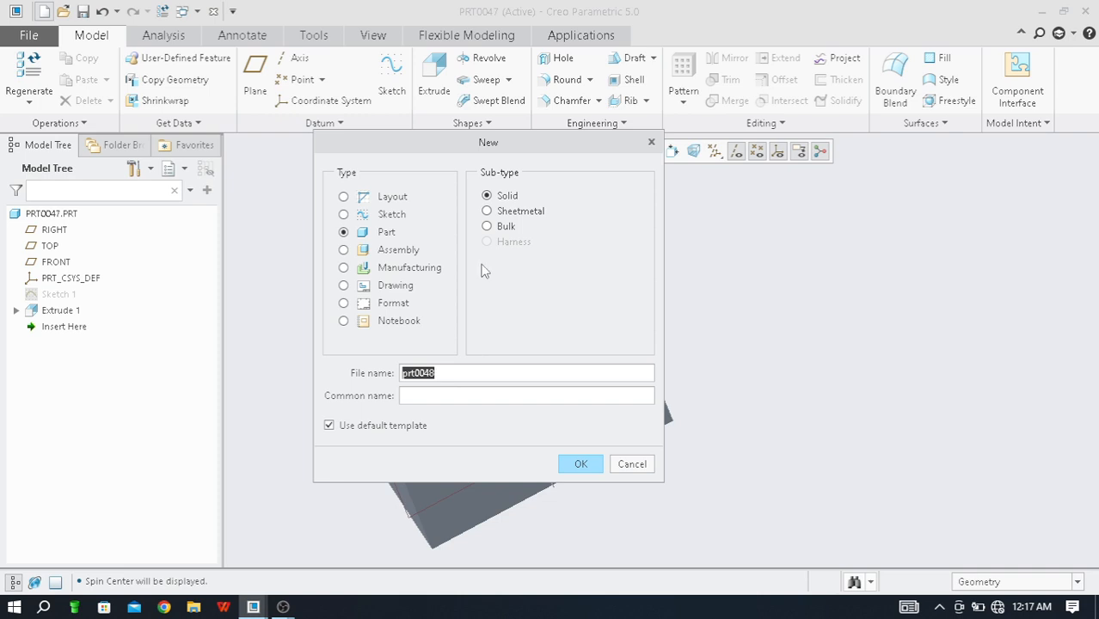
left_click(329, 425)
double_click(462, 372)
left_click(428, 372)
double_click(451, 371)
left_click(585, 462)
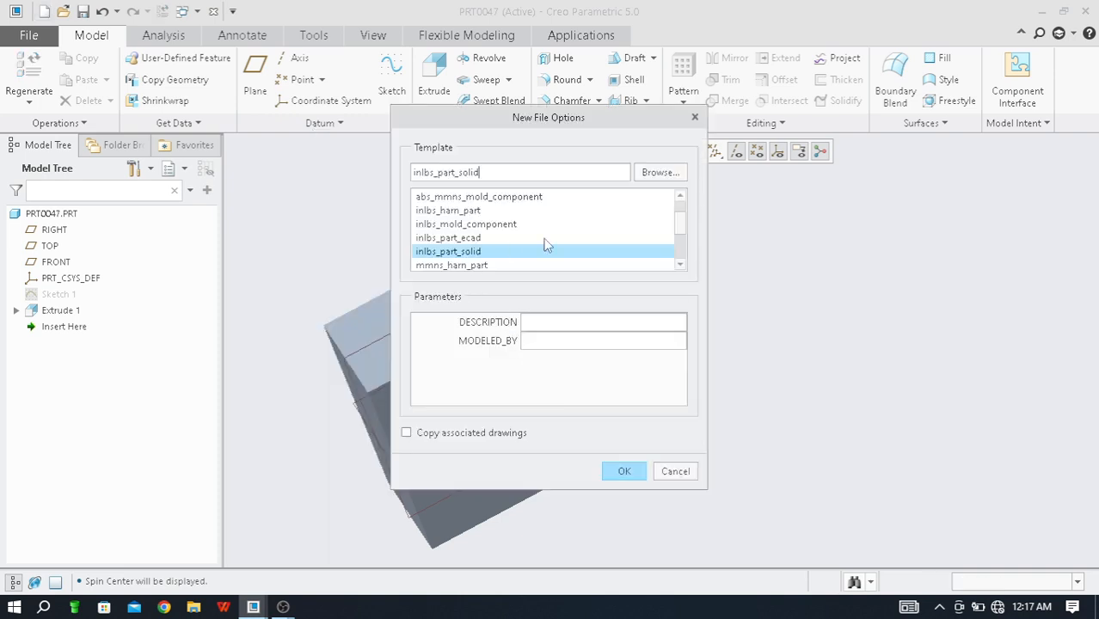
- Create the part from the mmns_part_solid template and maximize its window
scroll(542, 255, "down", 1)
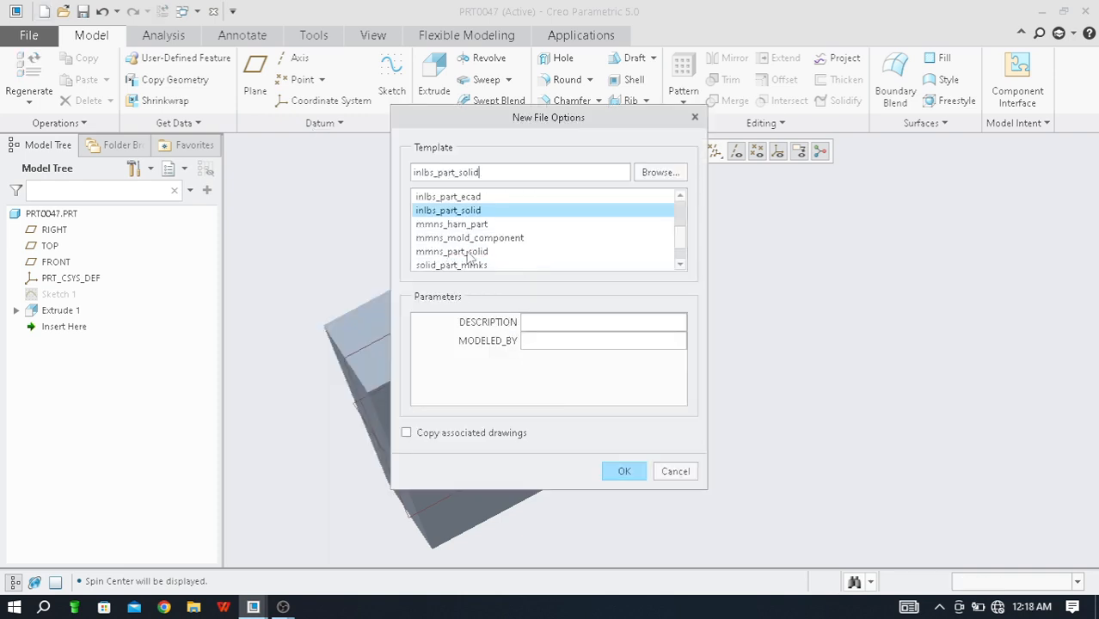
left_click(466, 252)
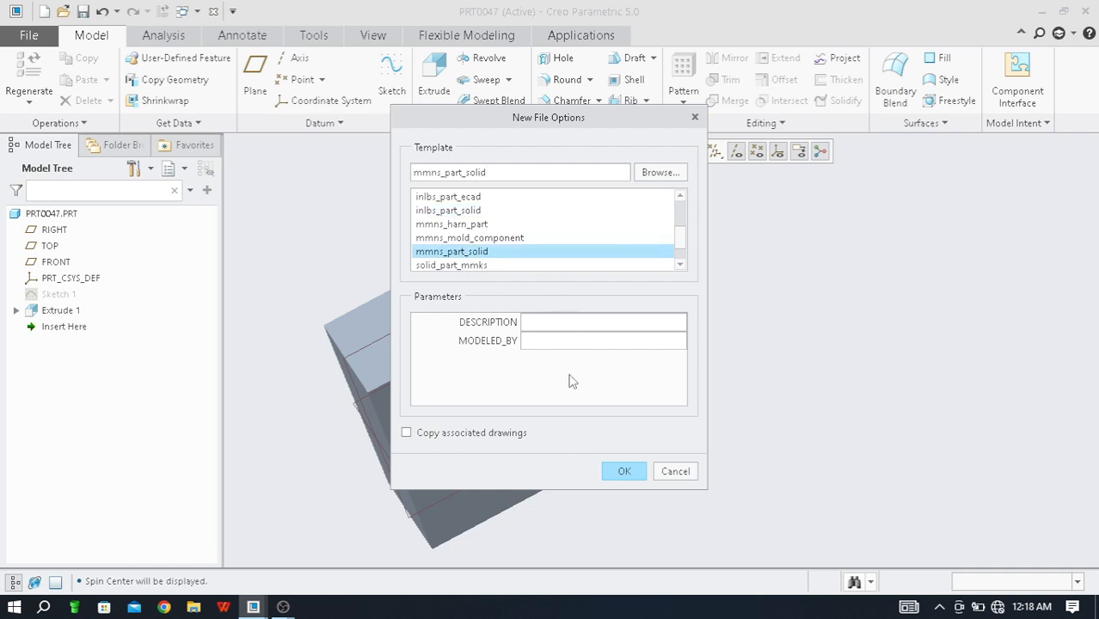
left_click(624, 473)
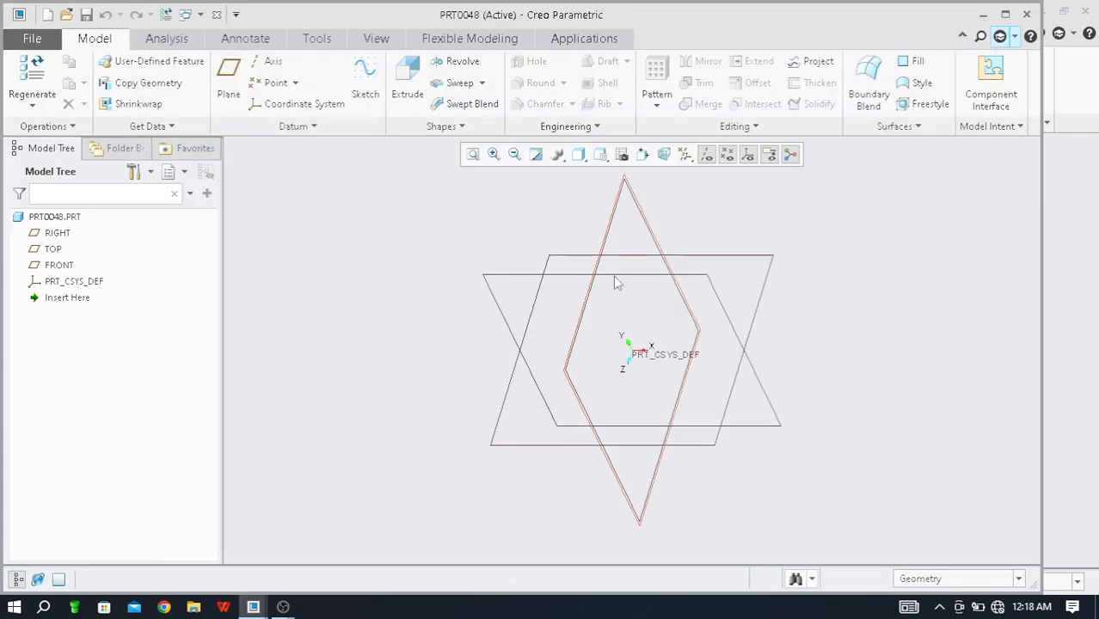
left_click(1005, 14)
scroll(529, 327, "up", 1)
scroll(702, 308, "down", 1)
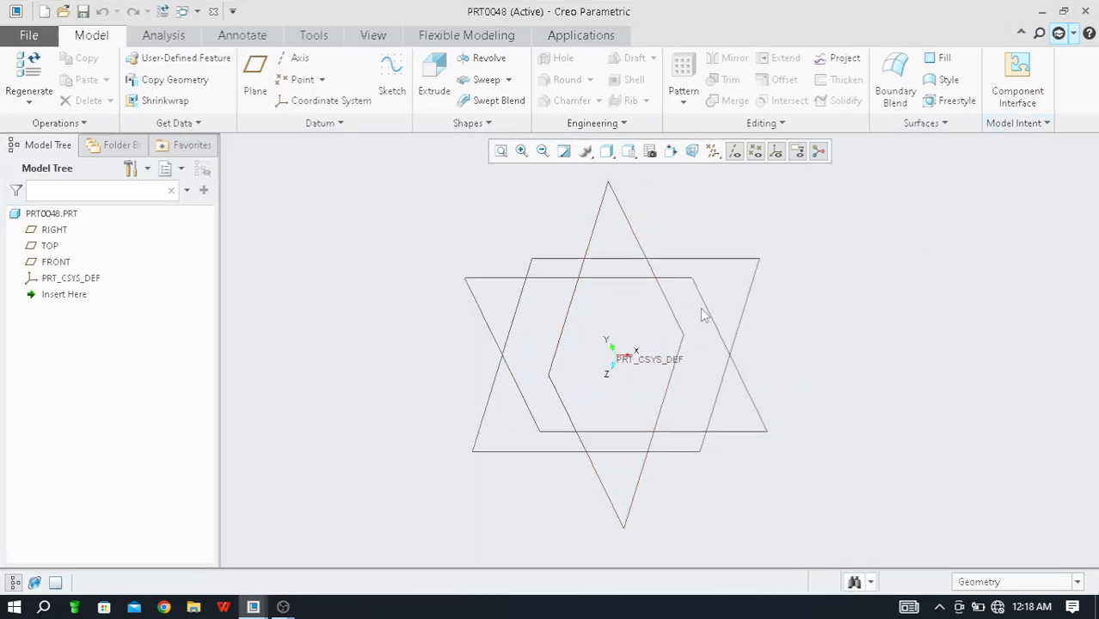
scroll(757, 302, "down", 1)
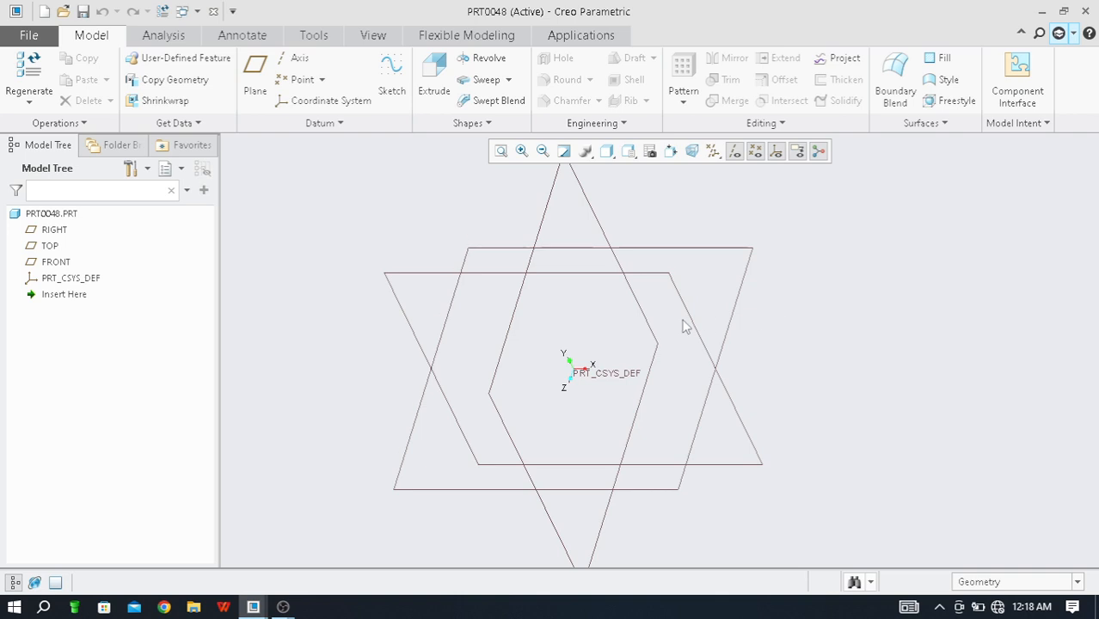
scroll(569, 326, "up", 1)
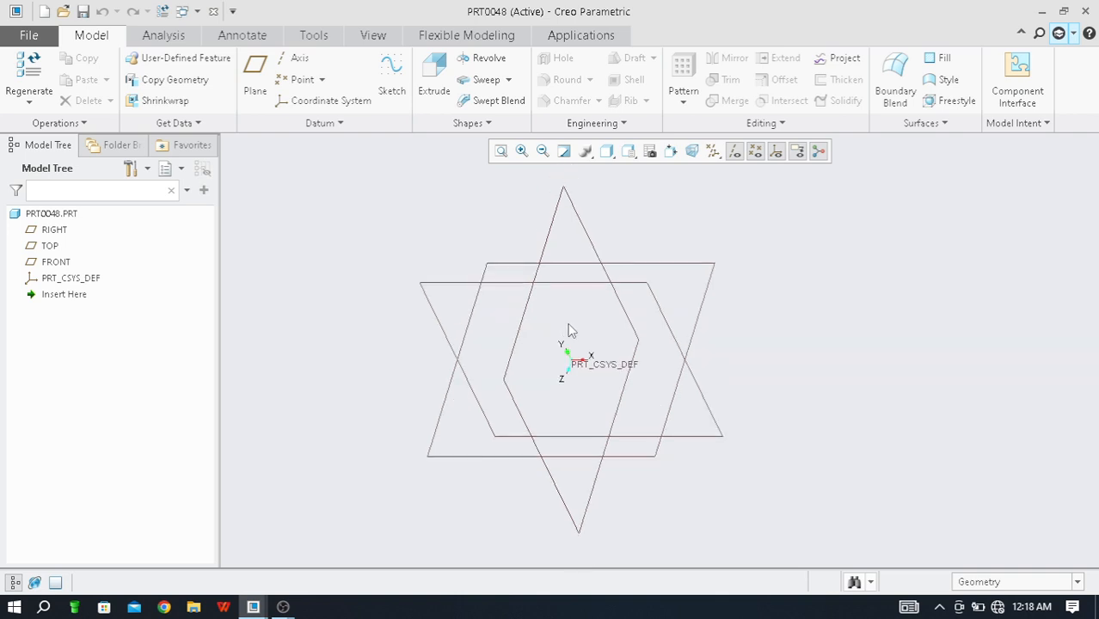
scroll(649, 336, "down", 1)
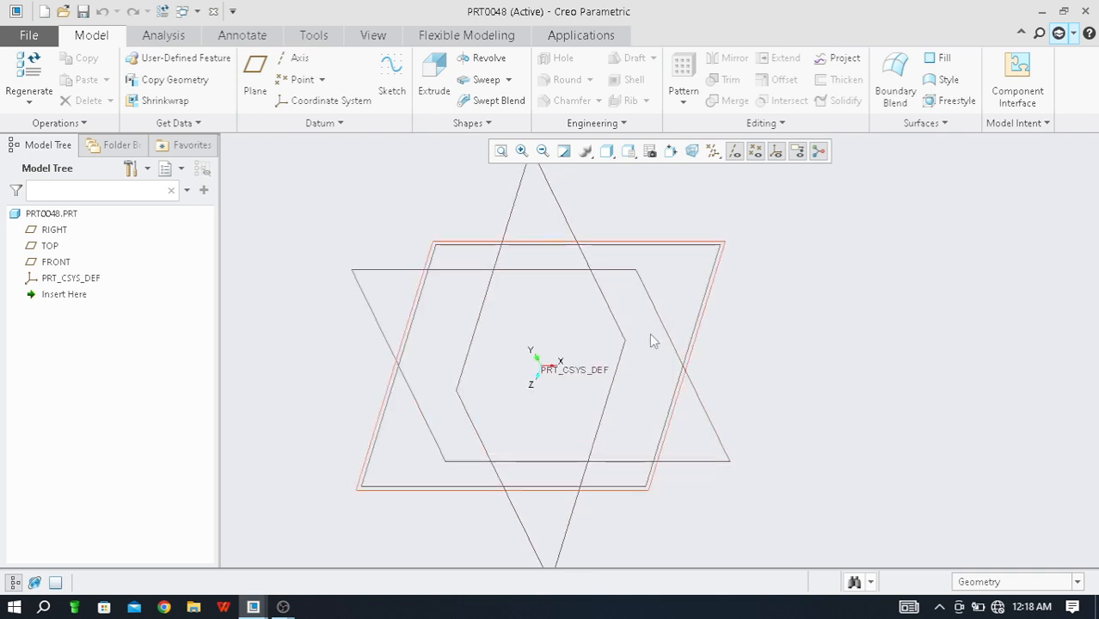
scroll(600, 330, "up", 1)
scroll(556, 332, "down", 1)
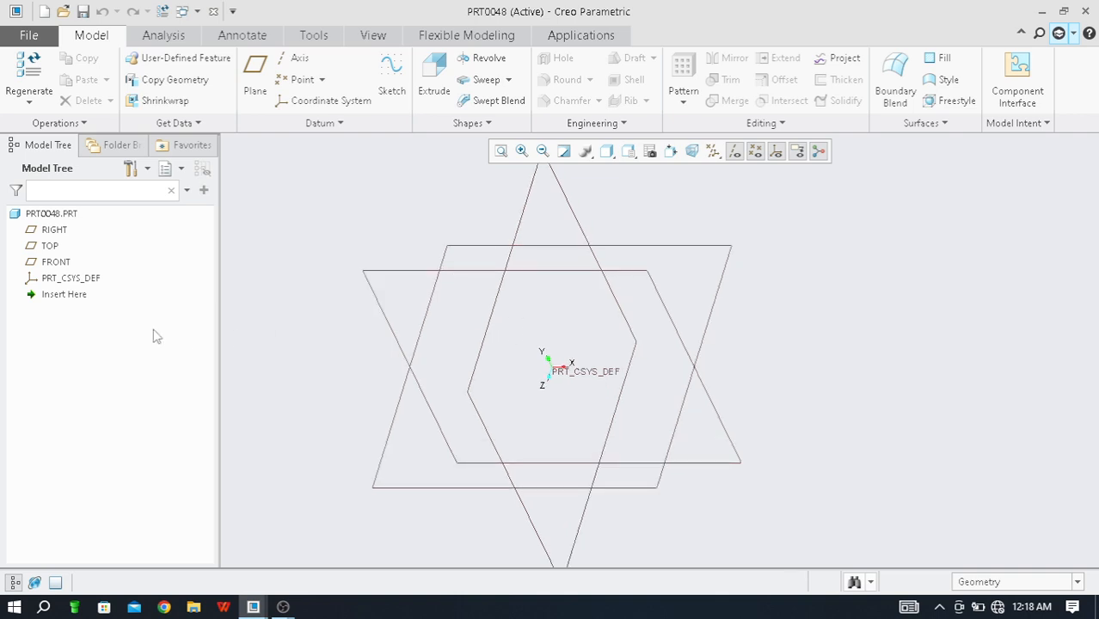
- Start a sketch on the FRONT datum plane and orient the view parallel to the sketching plane
left_click(67, 265)
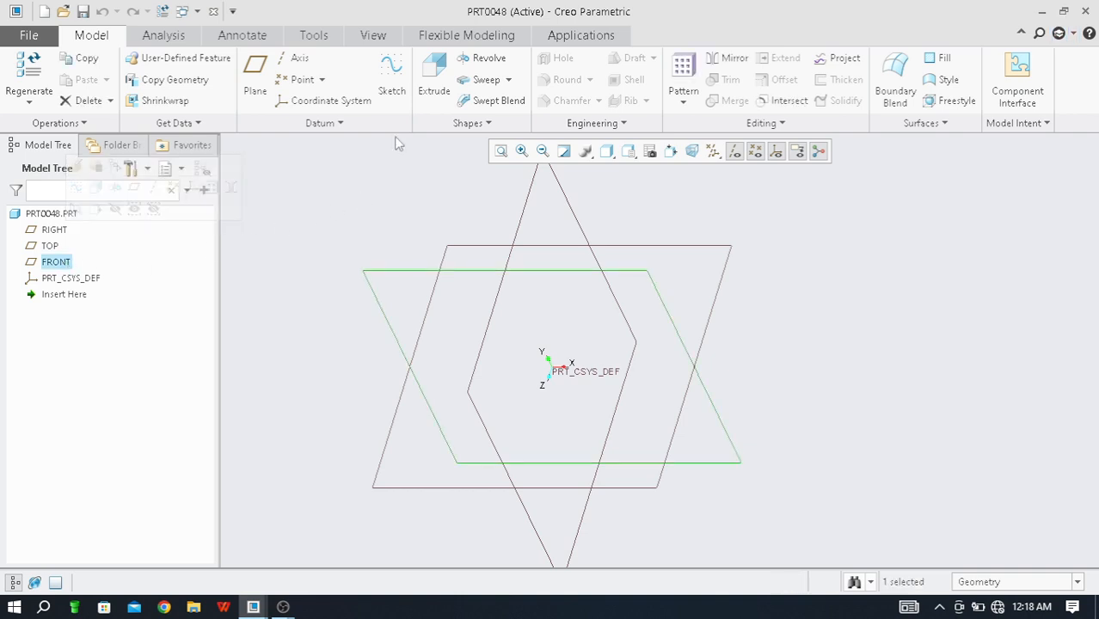
left_click(391, 77)
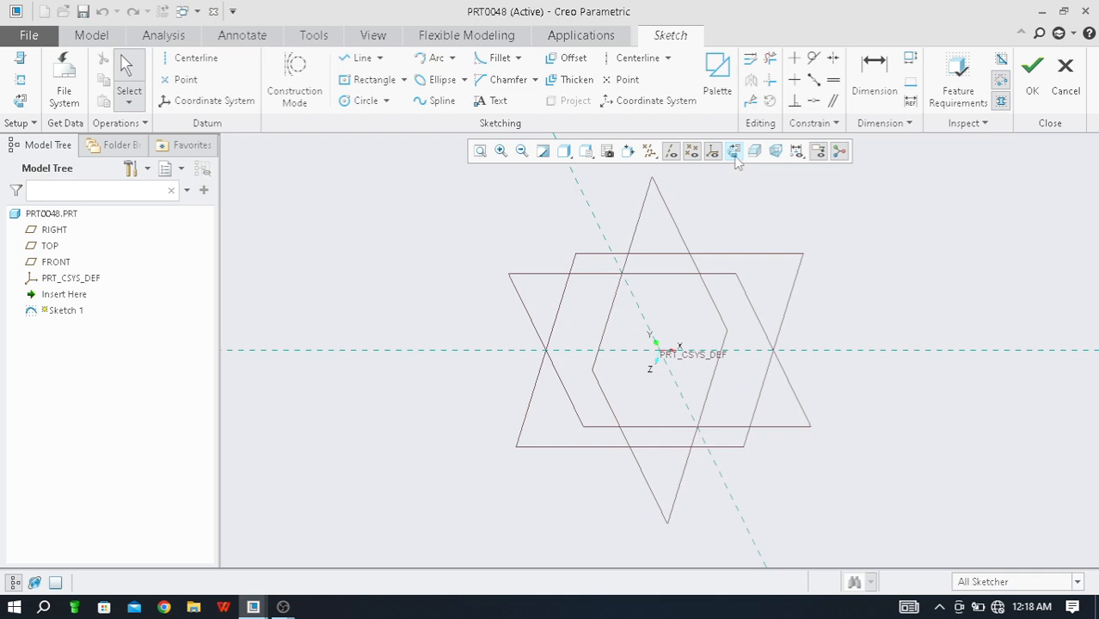
left_click(735, 153)
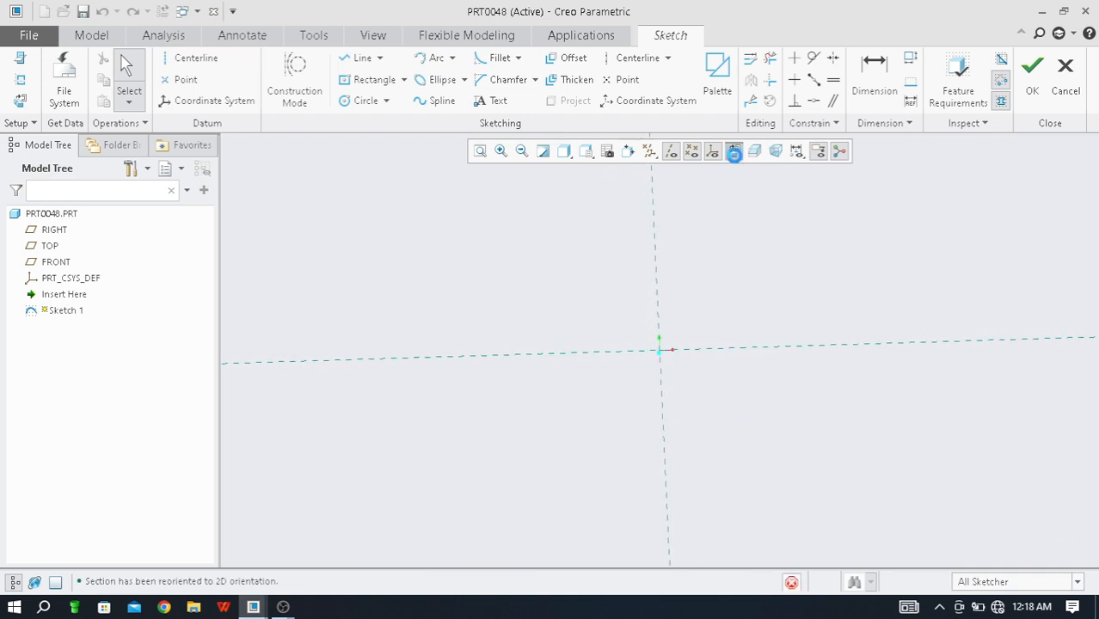
scroll(460, 383, "up", 1)
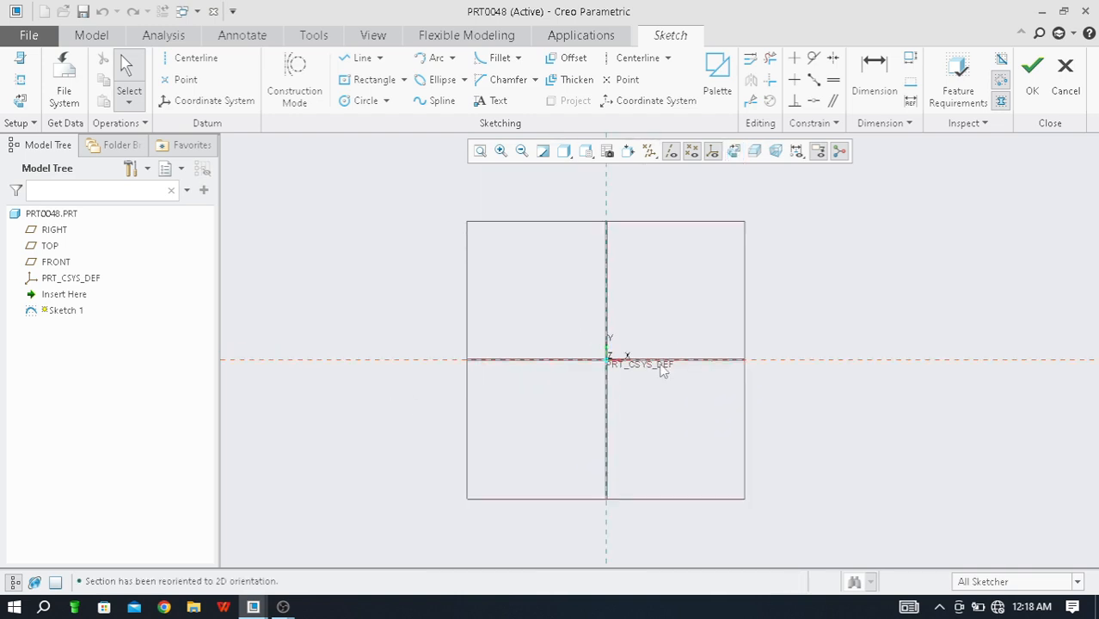
scroll(662, 370, "down", 1)
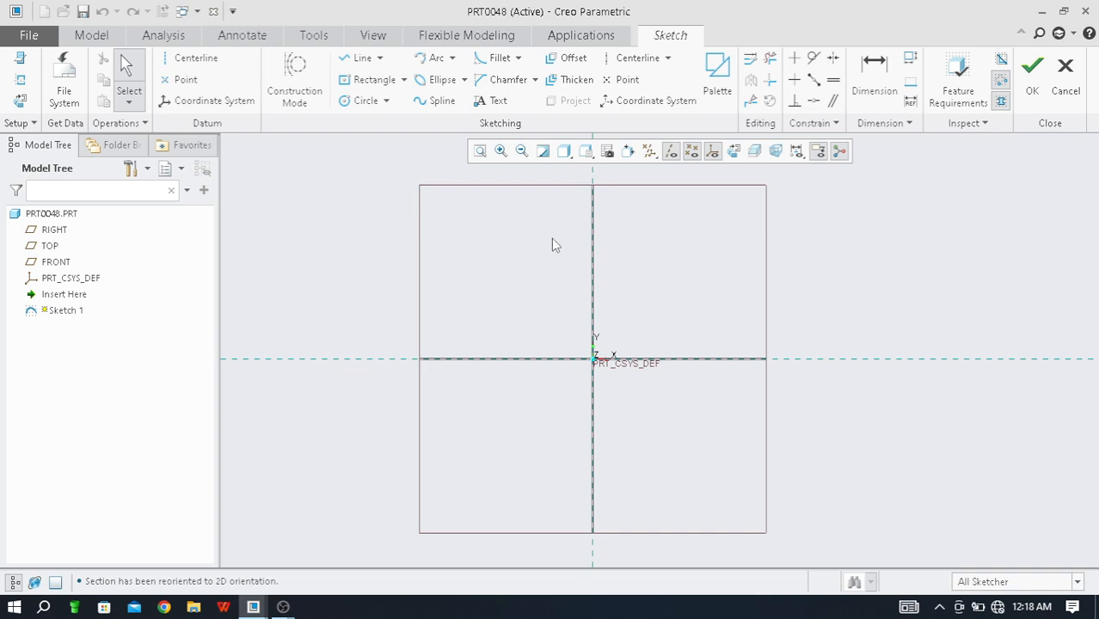
left_click(93, 35)
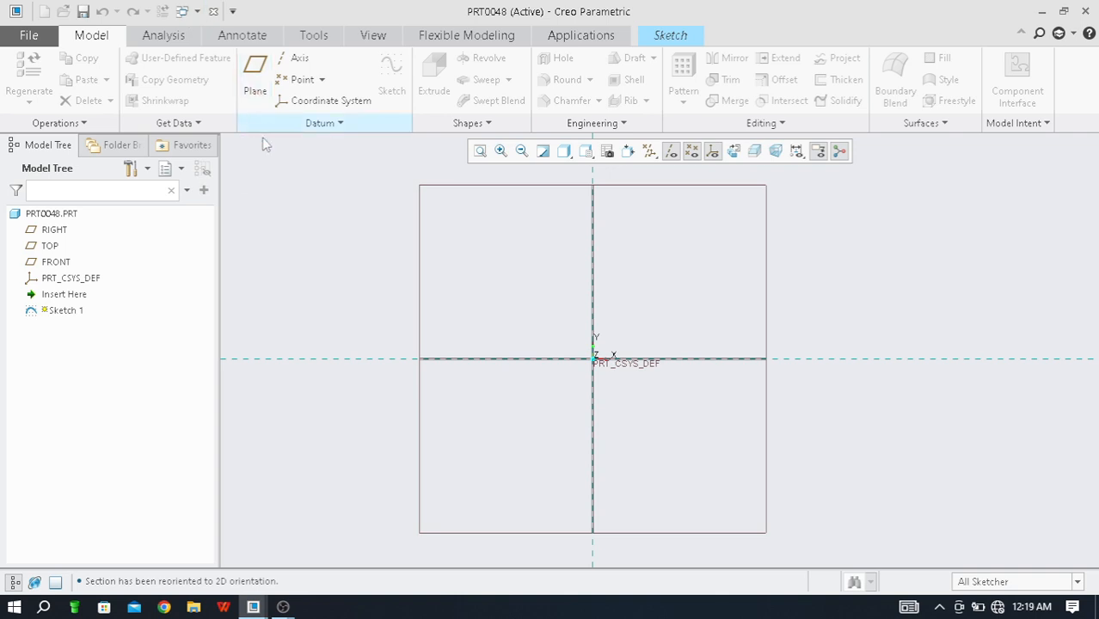
left_click(677, 40)
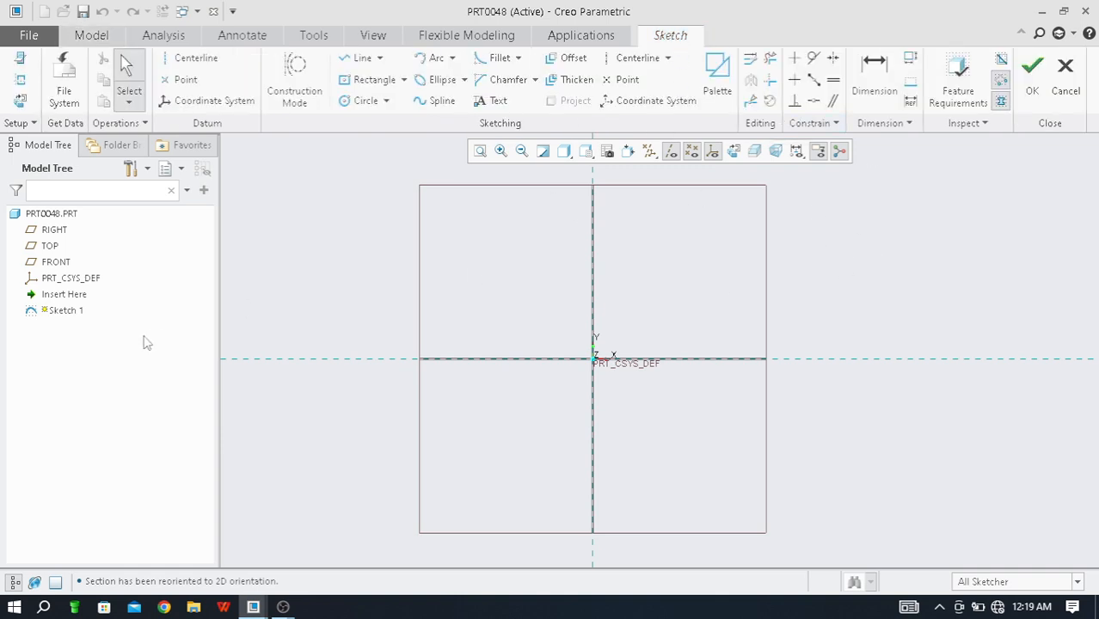
- Sketch a center rectangle about 393 mm wide and 256 mm high on the origin and finish the sketch
left_click(403, 79)
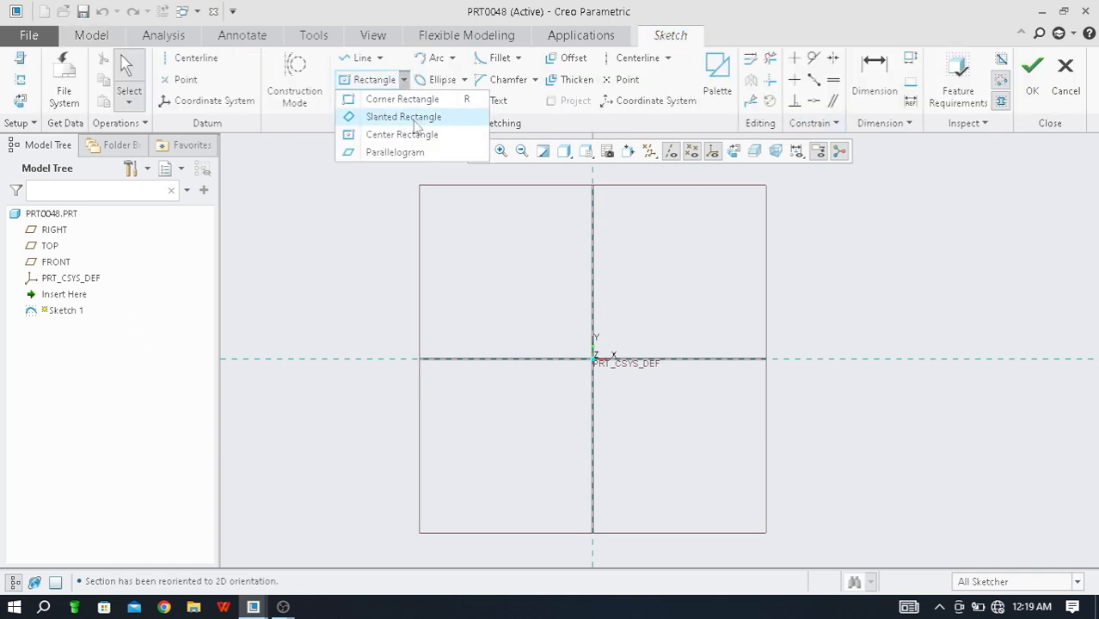
left_click(431, 135)
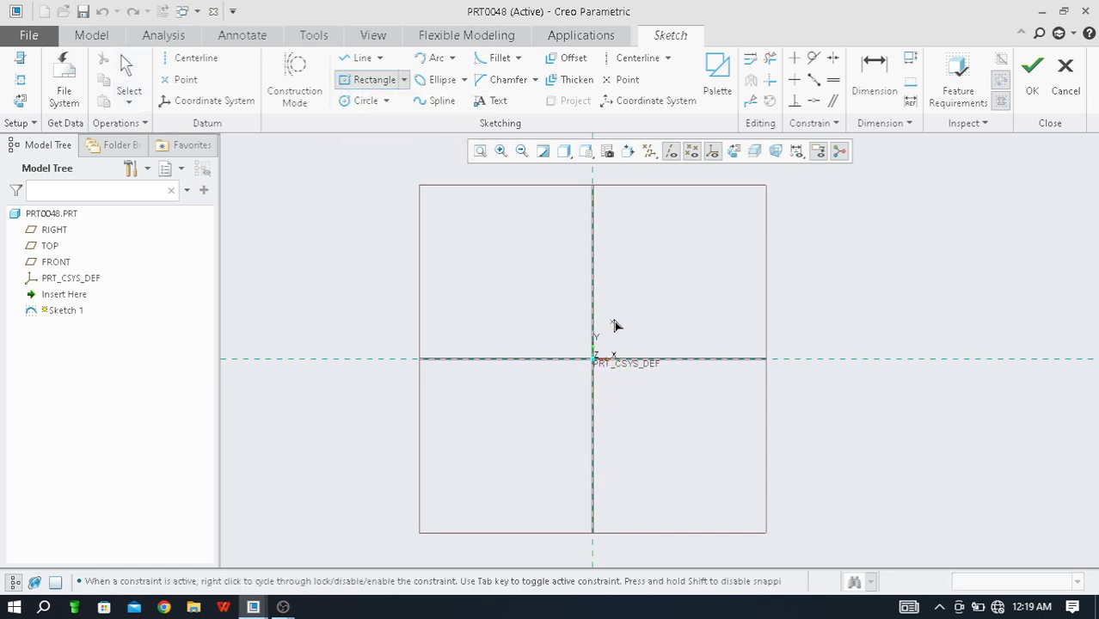
left_click(593, 359)
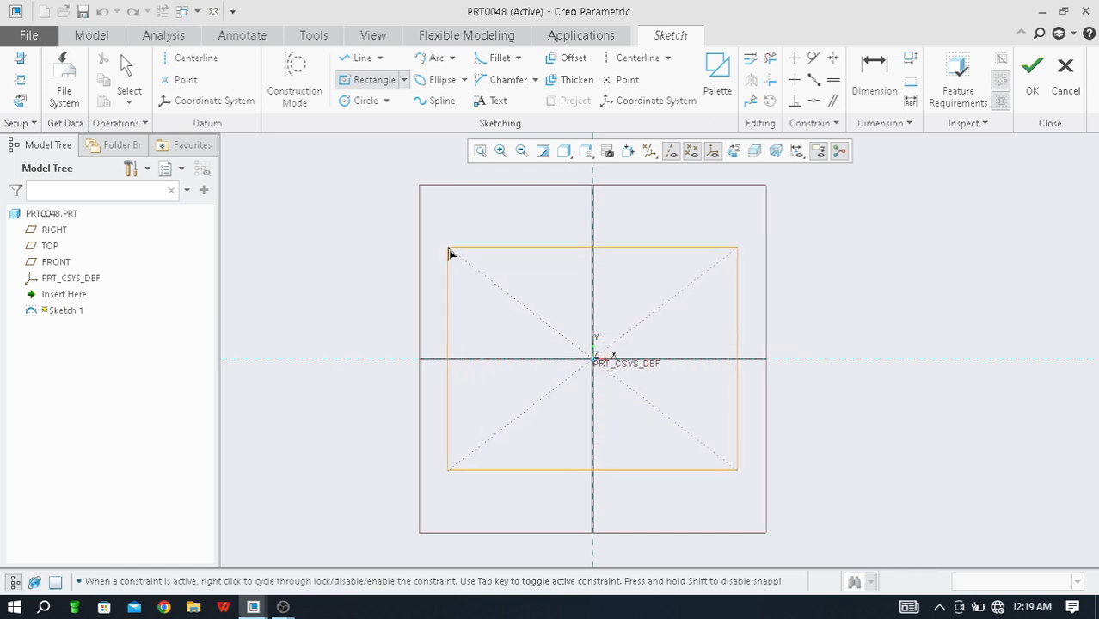
left_click(460, 284)
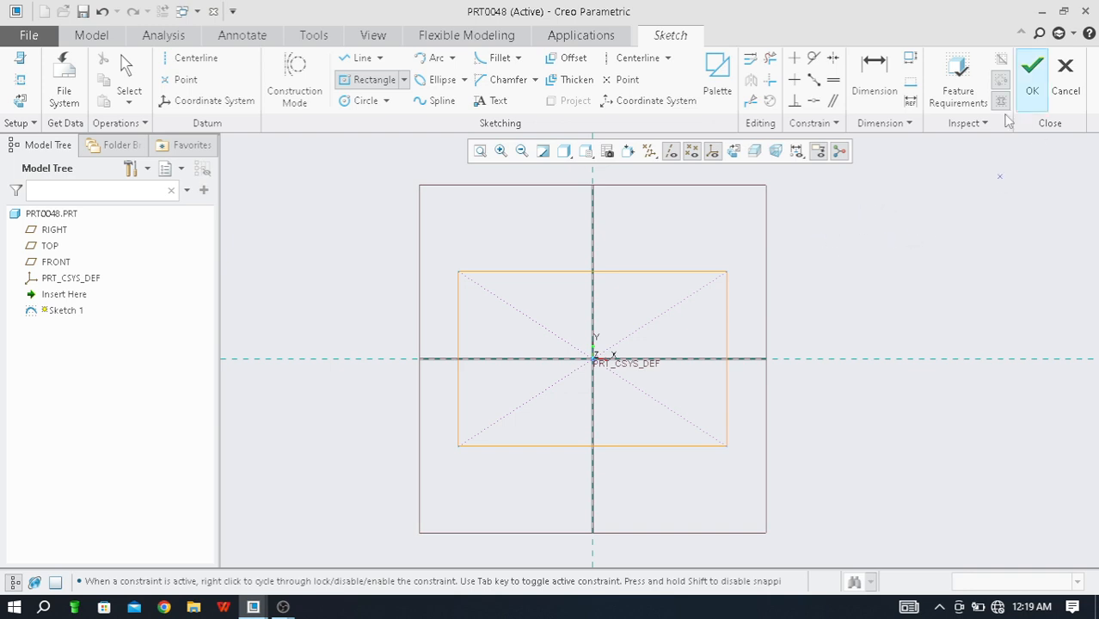
middle_click(948, 267)
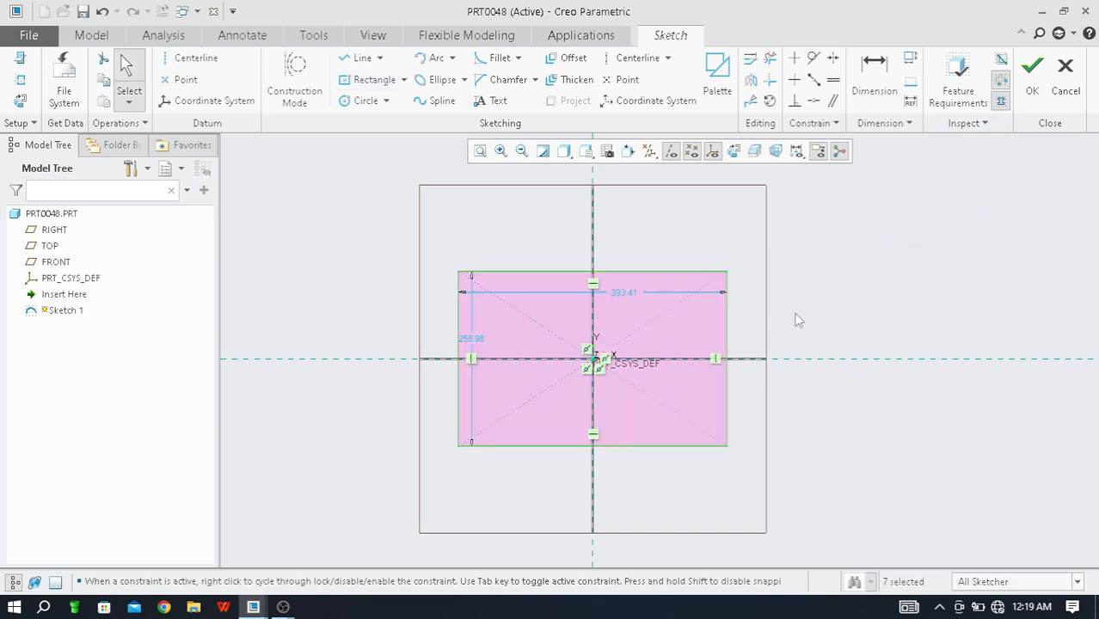
left_click(1035, 86)
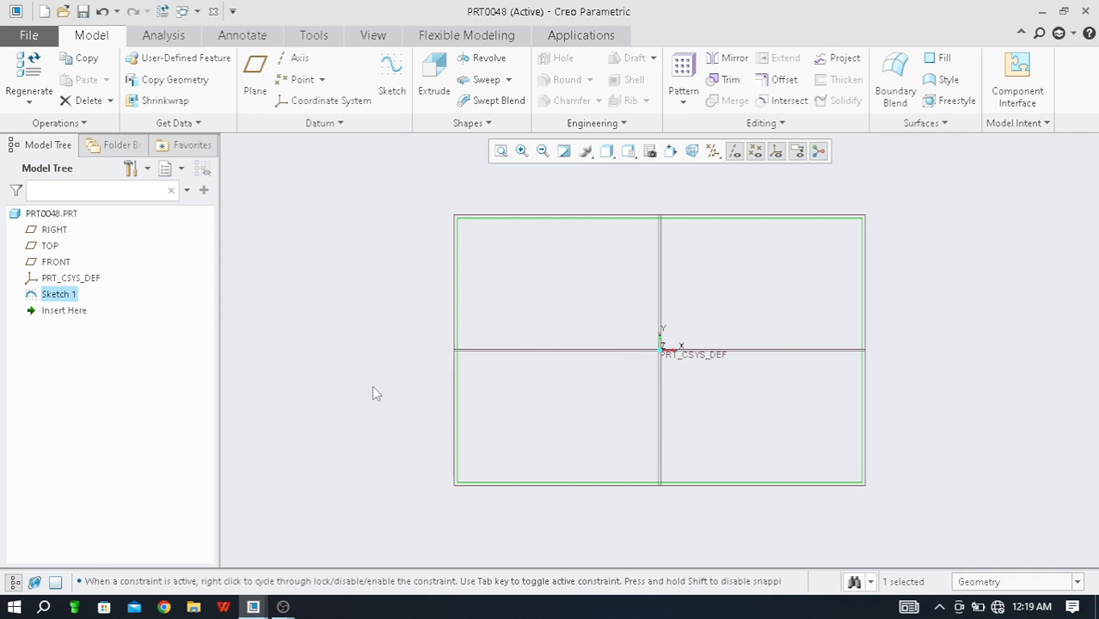
- Start a solid extrusion of the rectangle sketch
middle_click_drag(361, 398, 371, 402)
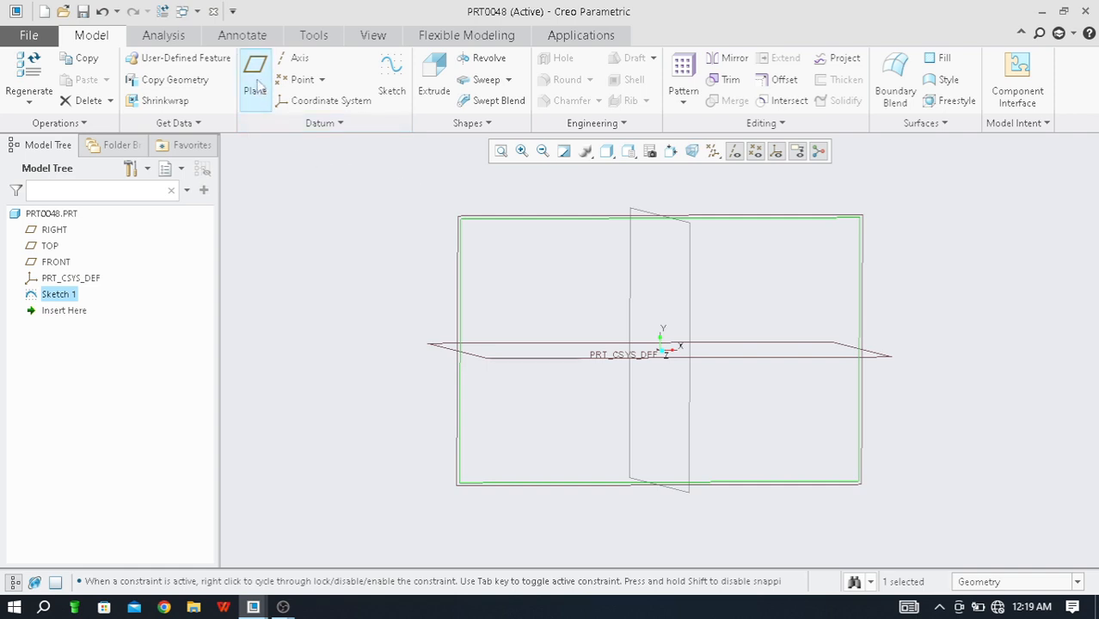
mouse_move(368, 339)
middle_mouse_down()
mouse_move(368, 314)
mouse_move(380, 331)
mouse_move(363, 337)
middle_mouse_up()
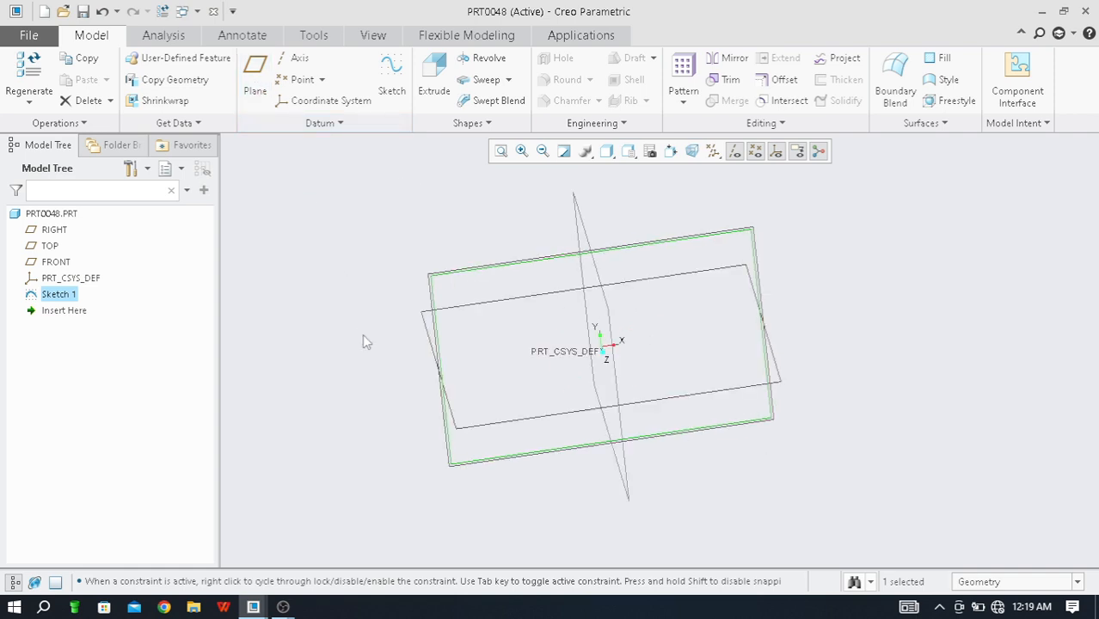
left_click(433, 75)
middle_click_drag(388, 474, 434, 472)
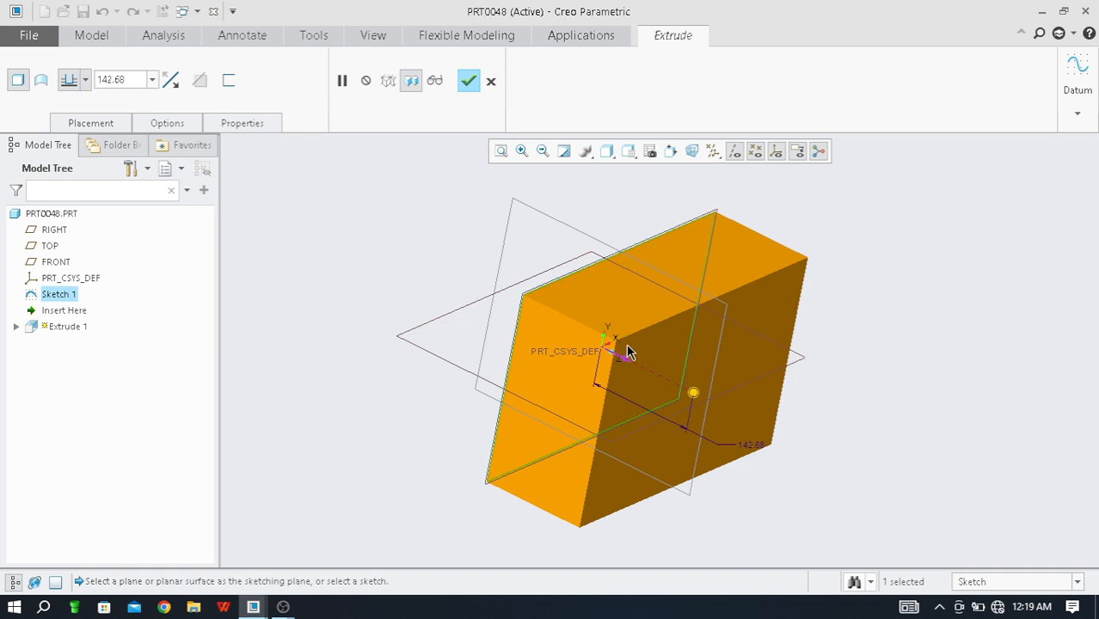
middle_click_drag(628, 351, 508, 442)
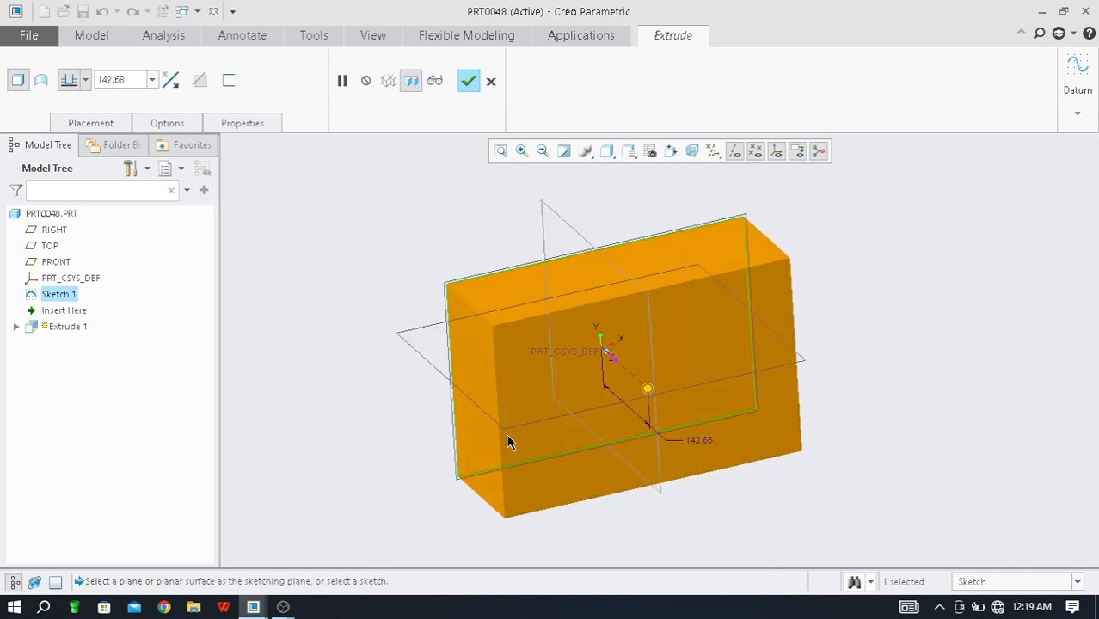
- Examine the extrusion's editable depth value and its depth options, including the symmetric one about the sketch plane
double_click(701, 442)
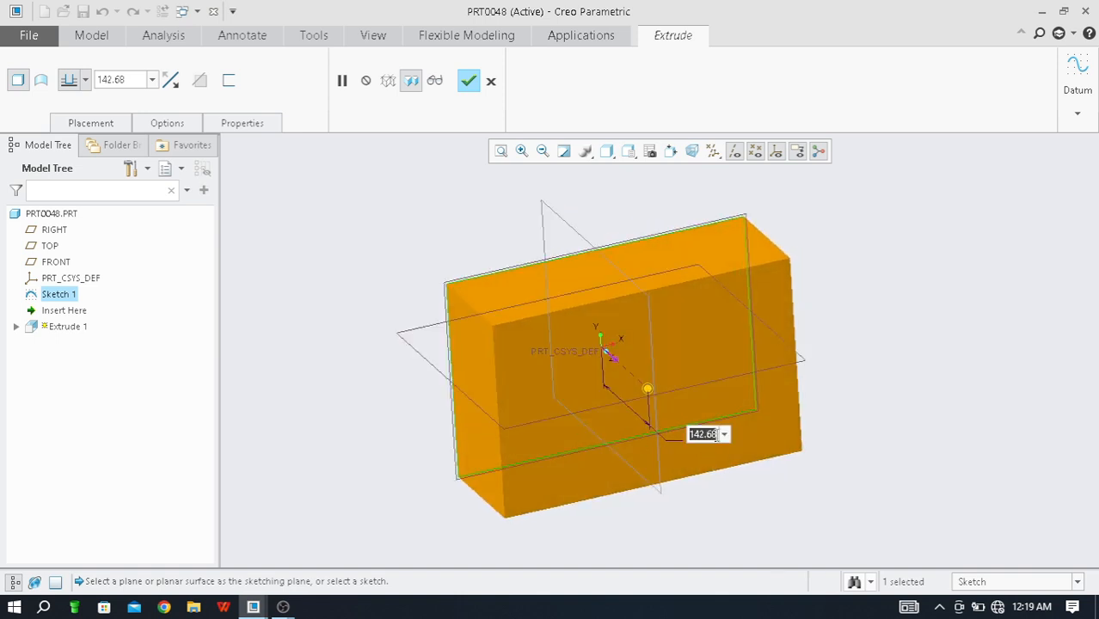
middle_click_drag(425, 437, 371, 348)
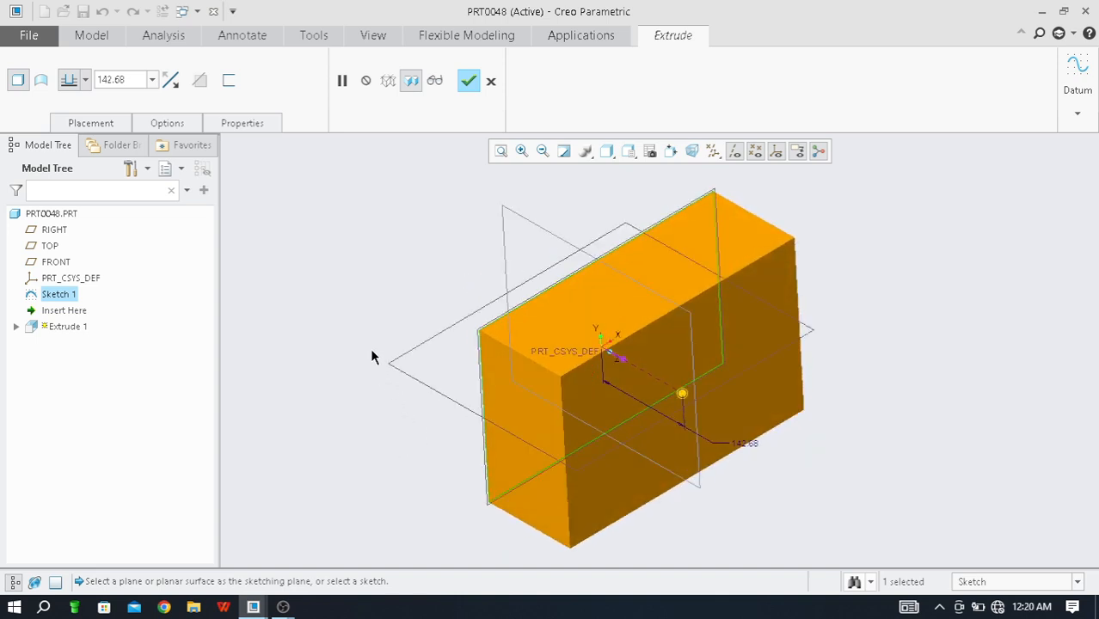
left_click(85, 80)
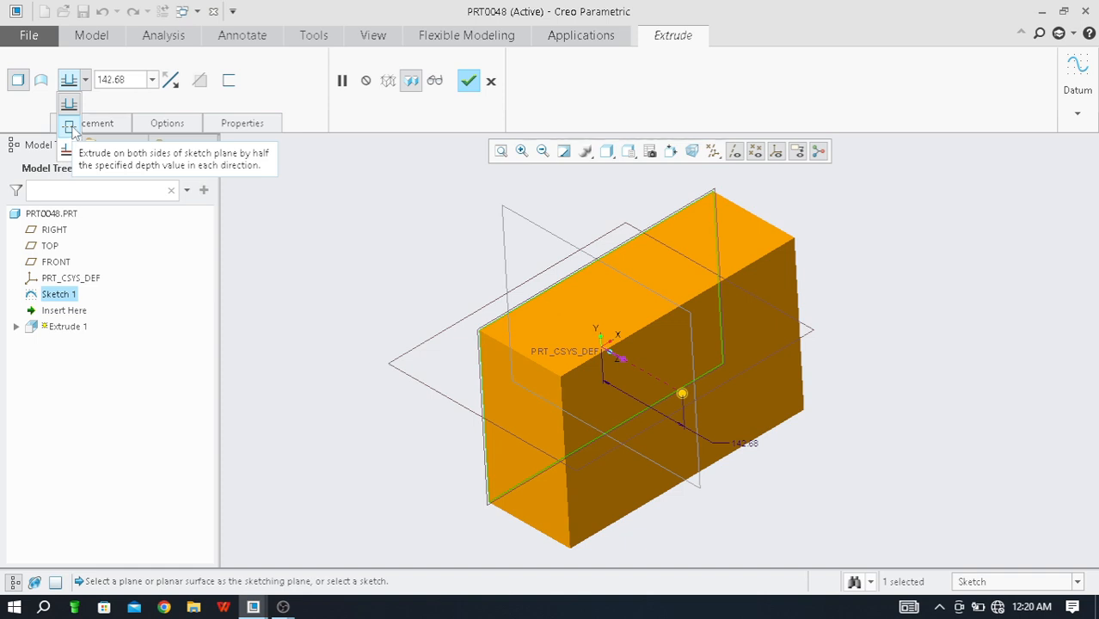
left_click(493, 404)
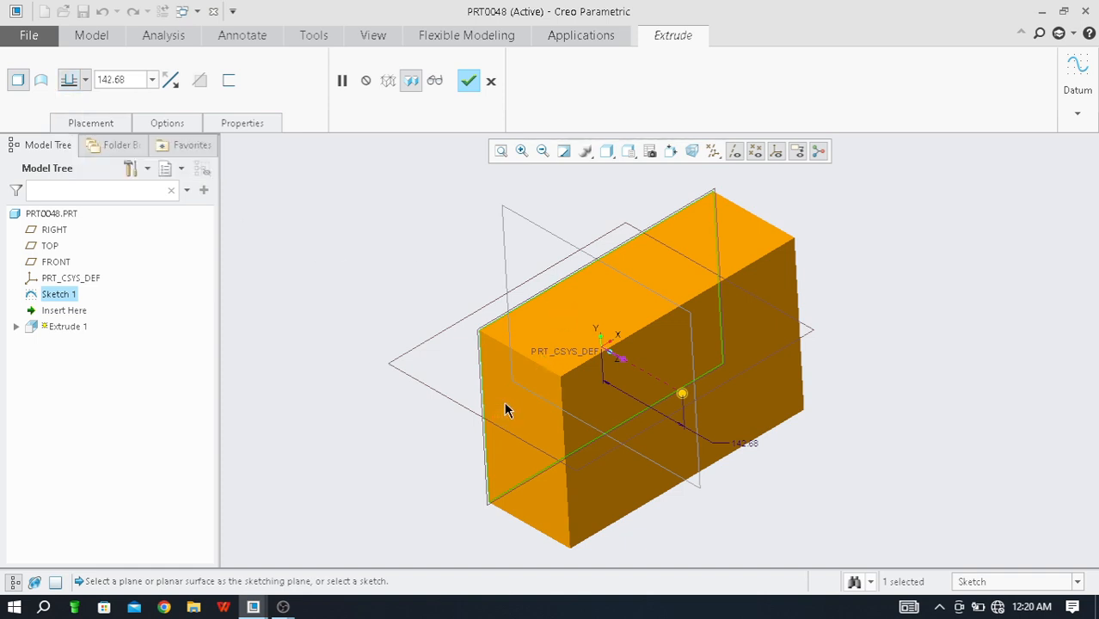
middle_click_drag(533, 433, 576, 398)
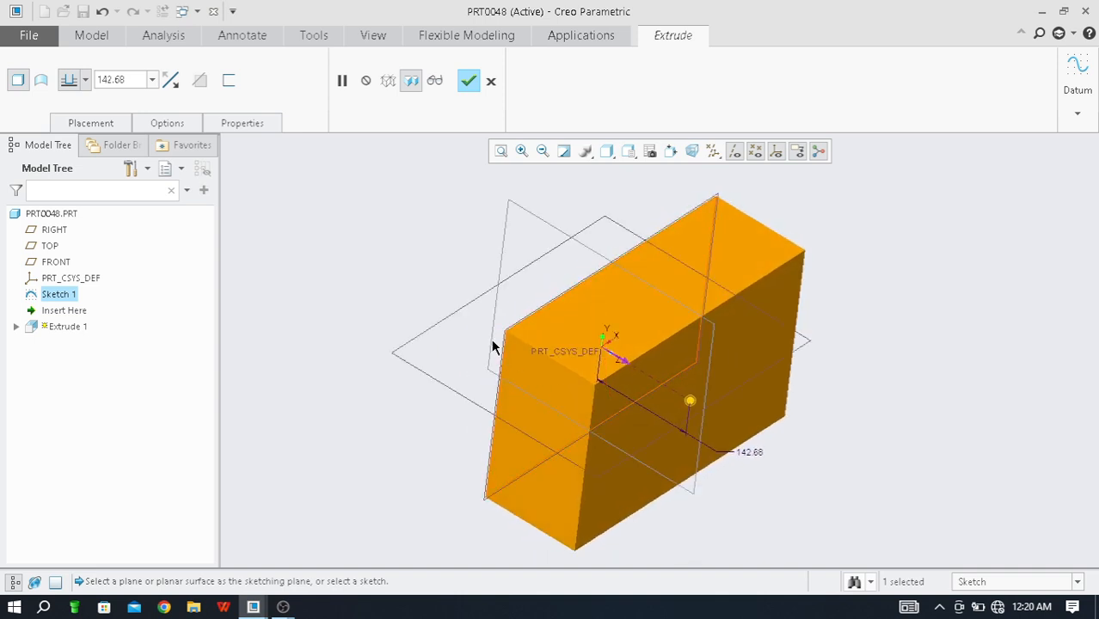
- Make the rectangle extrusion symmetric about its sketch plane with a depth of 142.68 and complete the feature
scroll(533, 334, "up", 2)
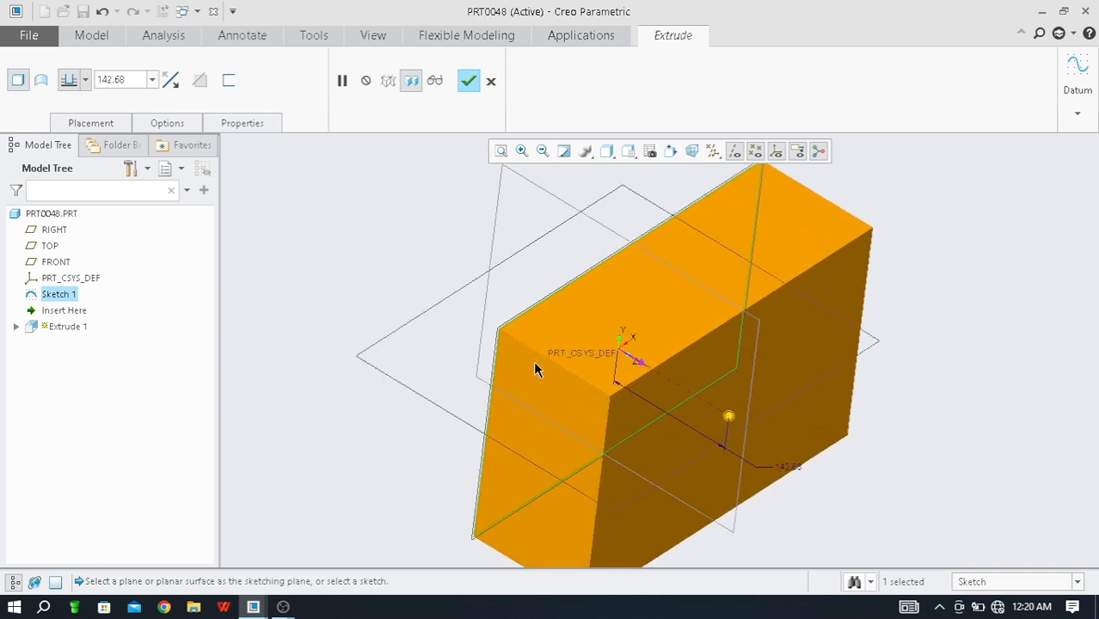
middle_click_drag(530, 380, 573, 334)
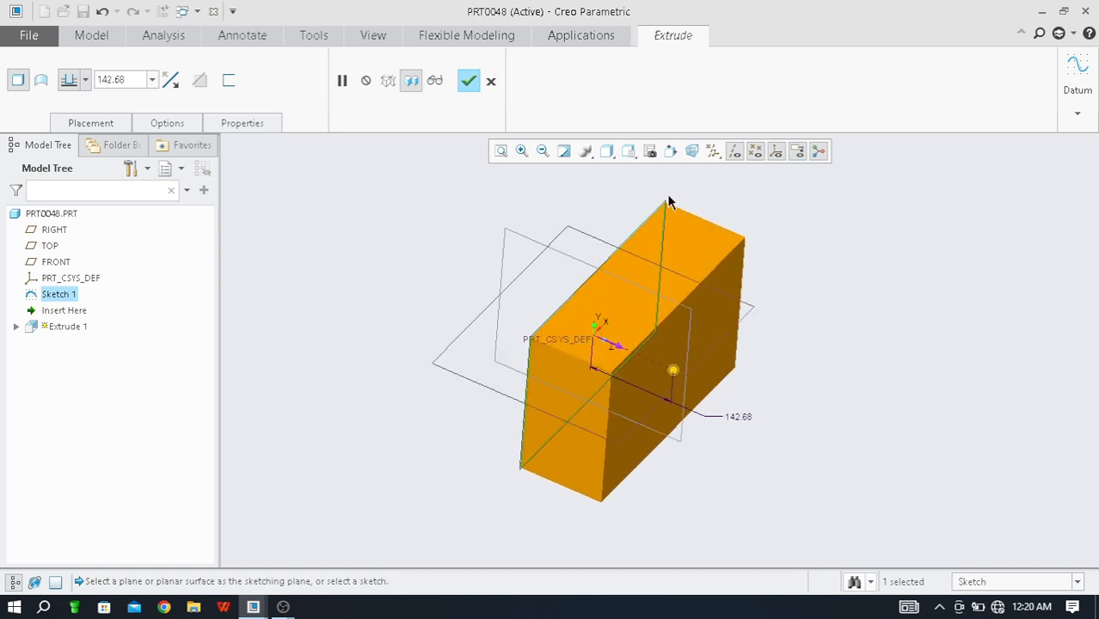
scroll(544, 324, "down", 4)
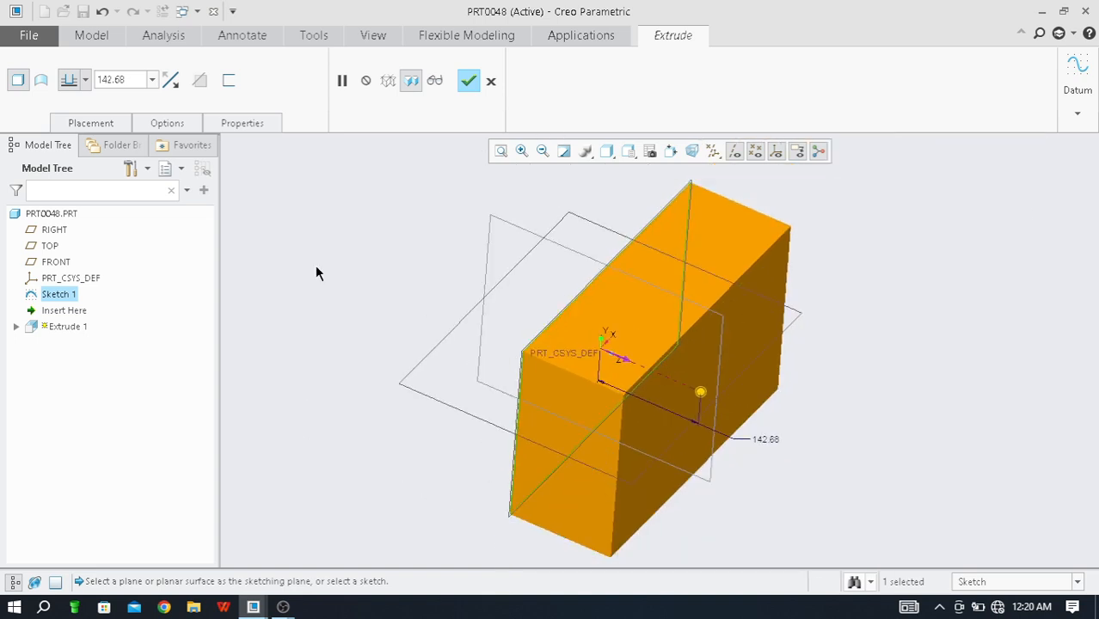
left_click(85, 81)
left_click(70, 127)
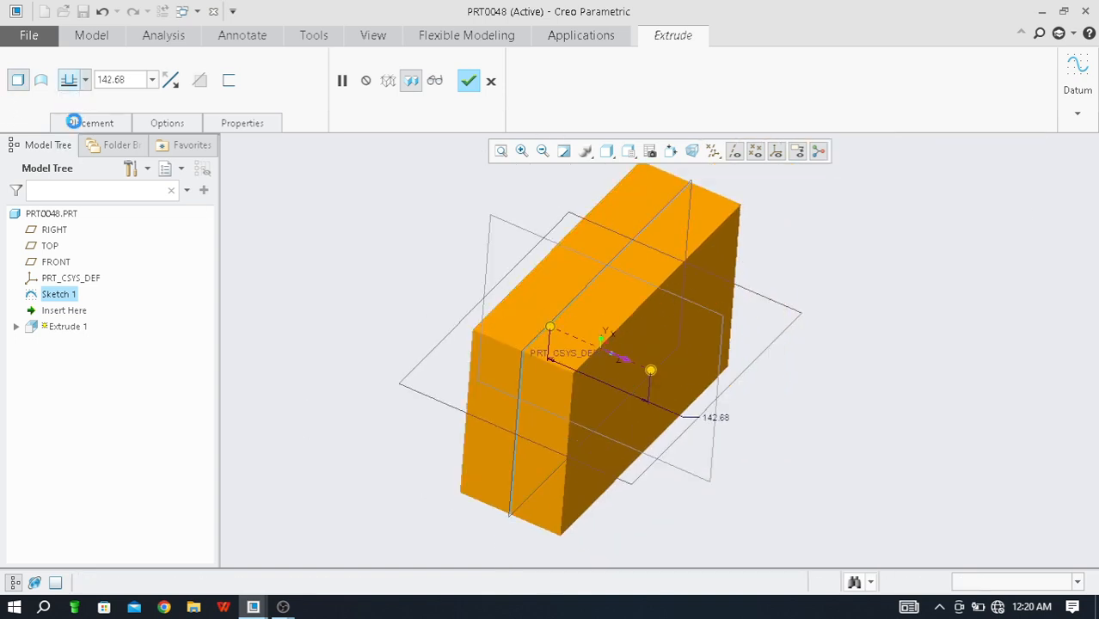
middle_click_drag(628, 484, 462, 473)
scroll(462, 474, "down", 1)
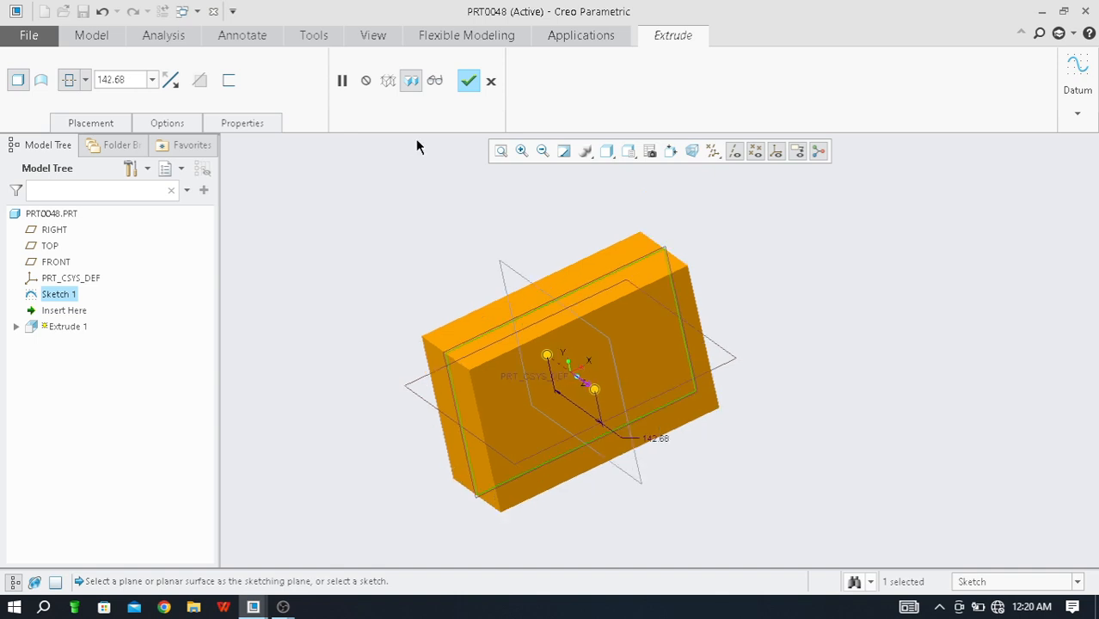
left_click(468, 81)
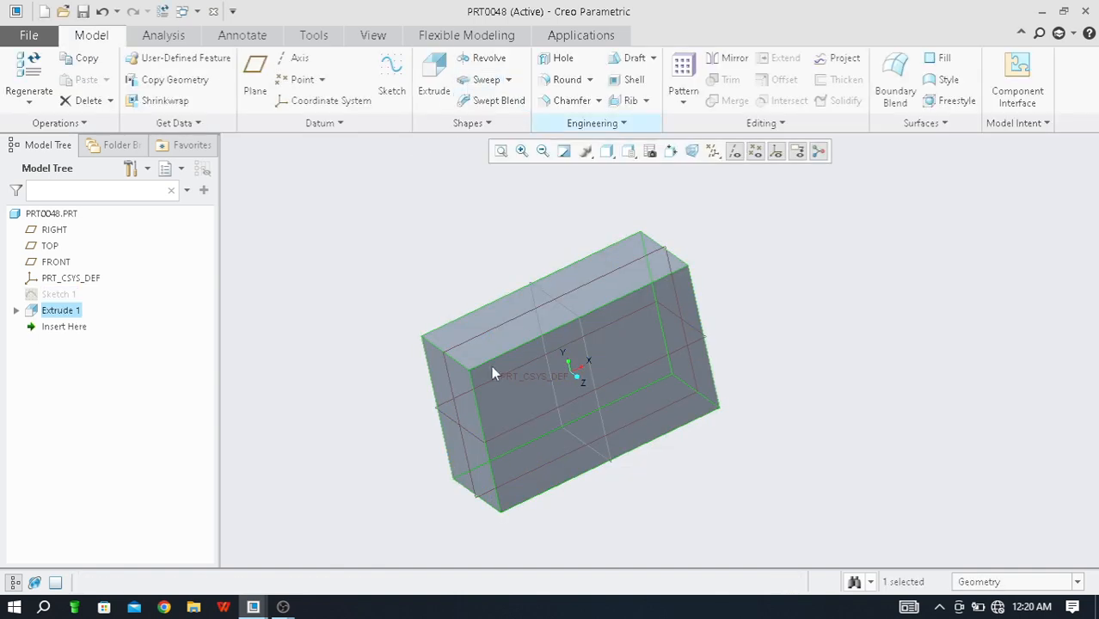
- Create a datum plane offset 50 from the block's large front face
scroll(553, 312, "up", 2)
mouse_move(453, 377)
middle_mouse_down()
mouse_move(429, 375)
mouse_move(452, 375)
mouse_move(385, 342)
mouse_move(474, 366)
mouse_move(437, 340)
mouse_move(523, 374)
mouse_move(496, 337)
middle_mouse_up()
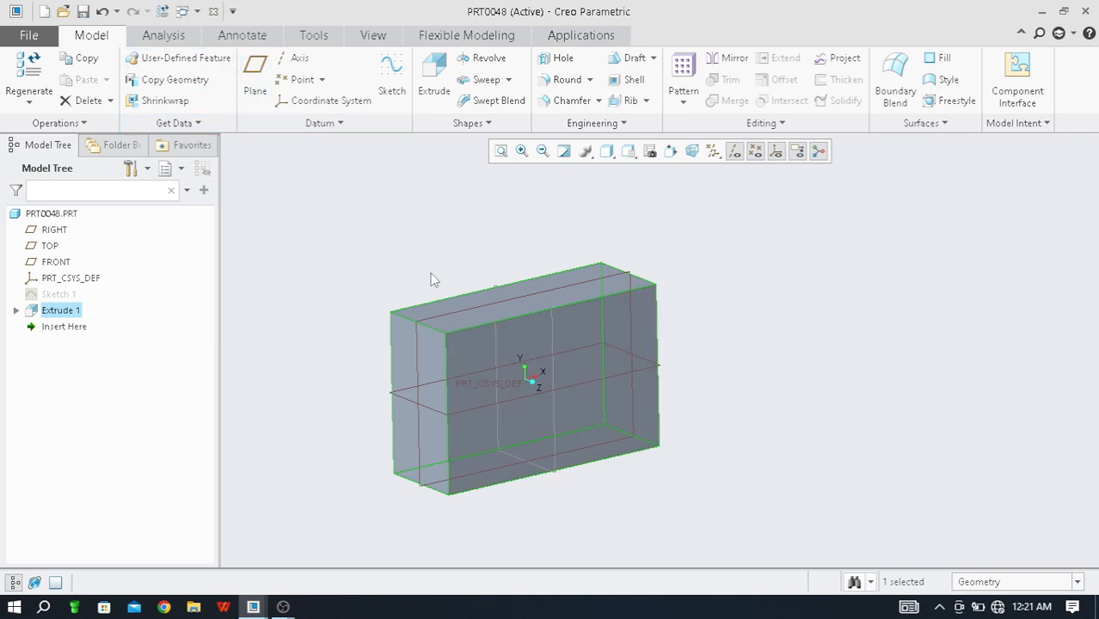
middle_click_drag(504, 343, 482, 348)
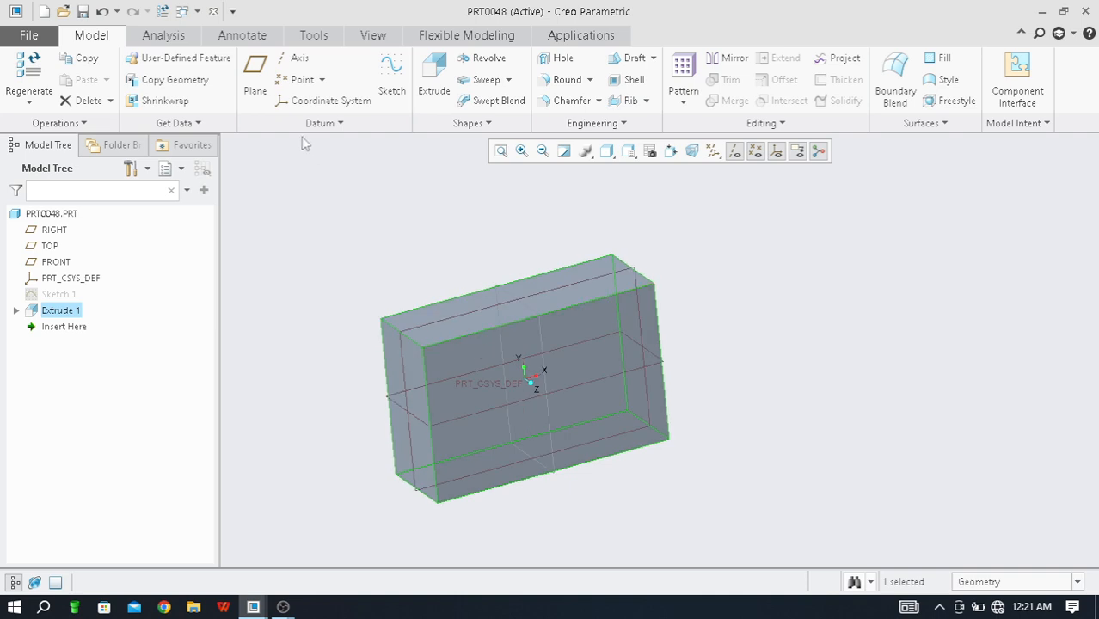
middle_click_drag(413, 379, 422, 380)
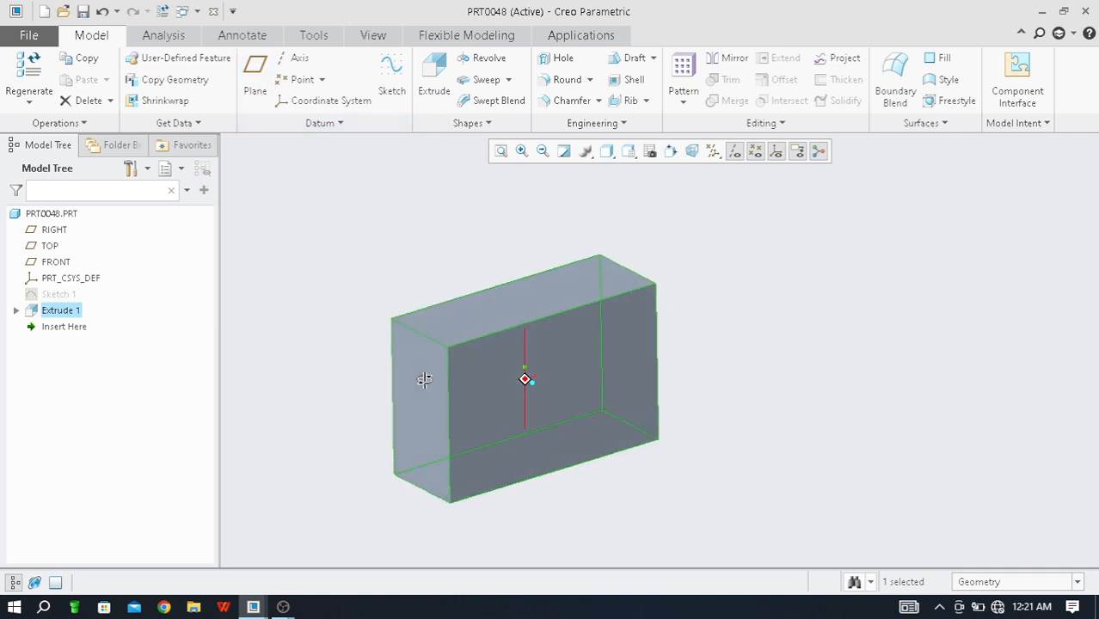
left_click(472, 357)
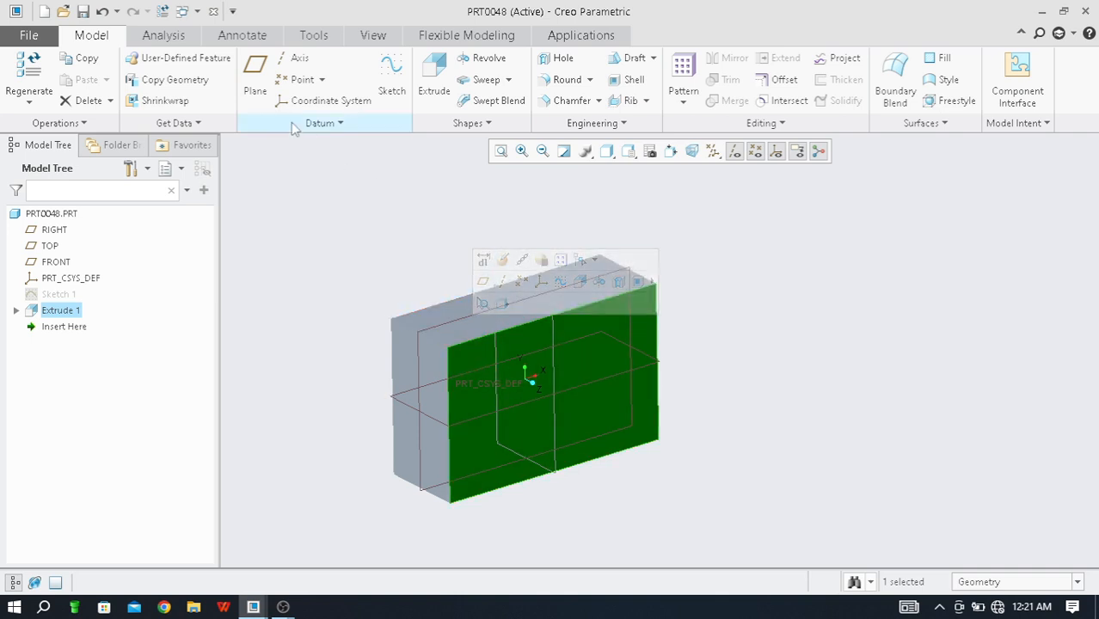
left_click(255, 76)
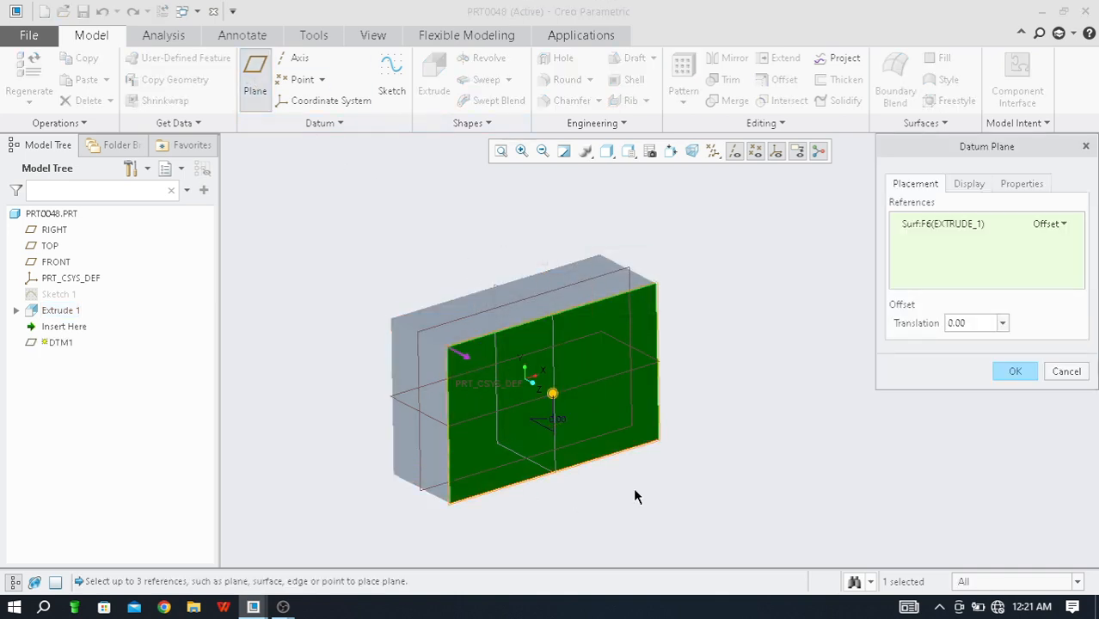
middle_click_drag(568, 478, 529, 465)
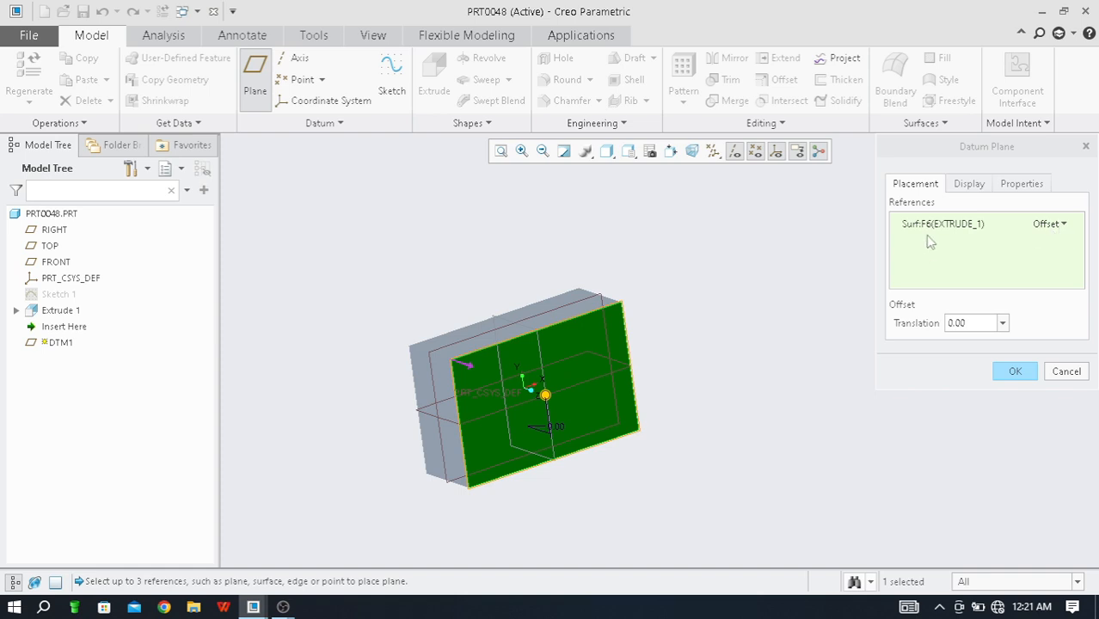
left_click(1067, 225)
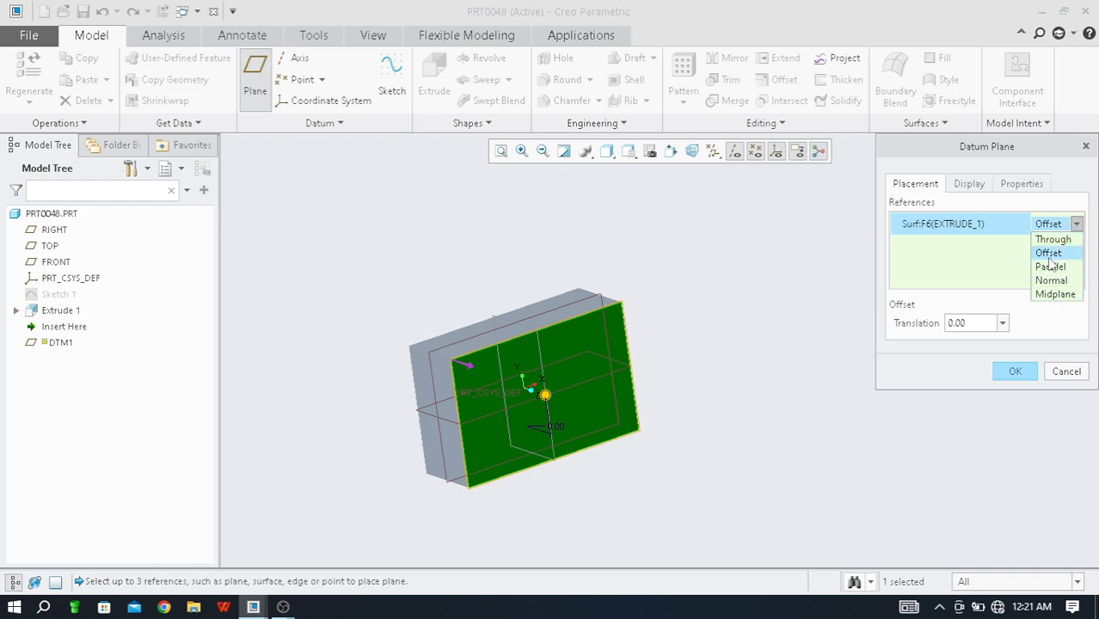
left_click(994, 267)
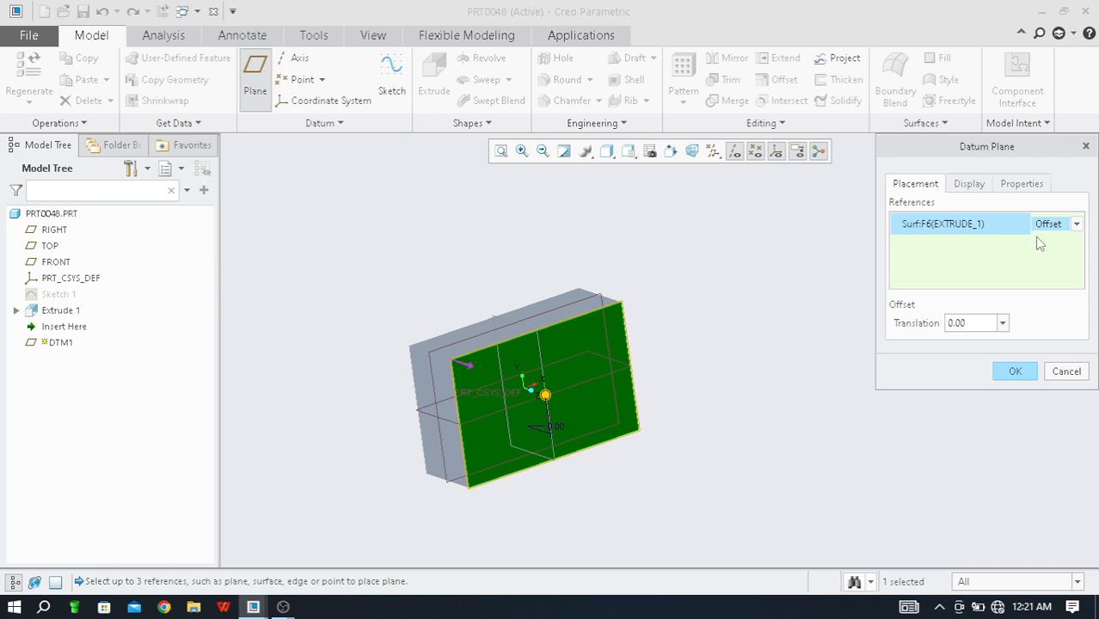
middle_click_drag(593, 427, 578, 459)
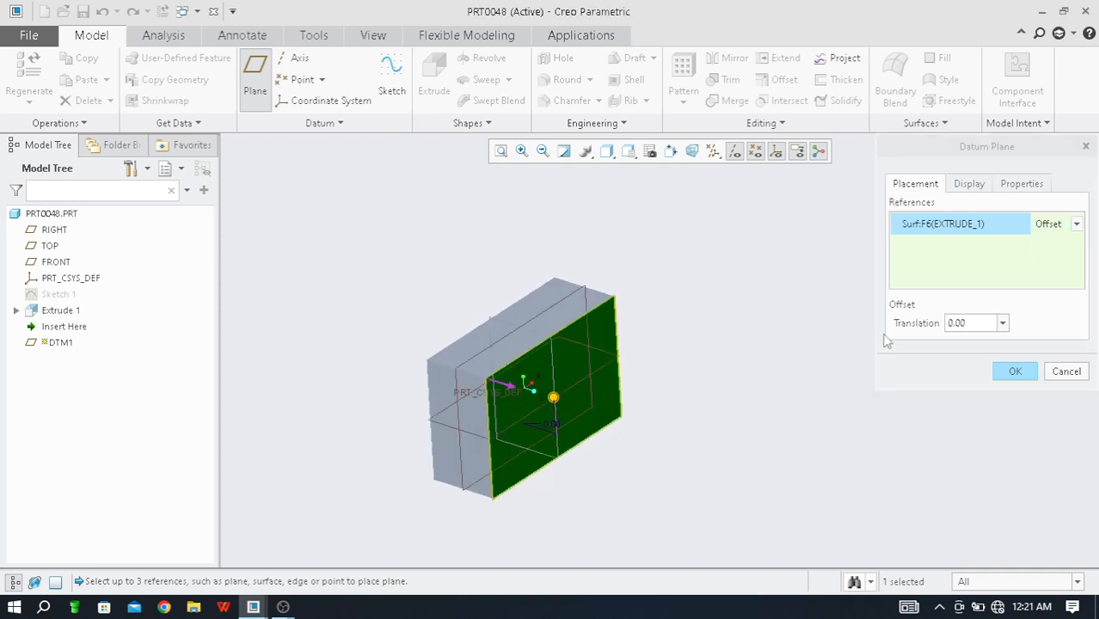
left_click(981, 323)
type("50")
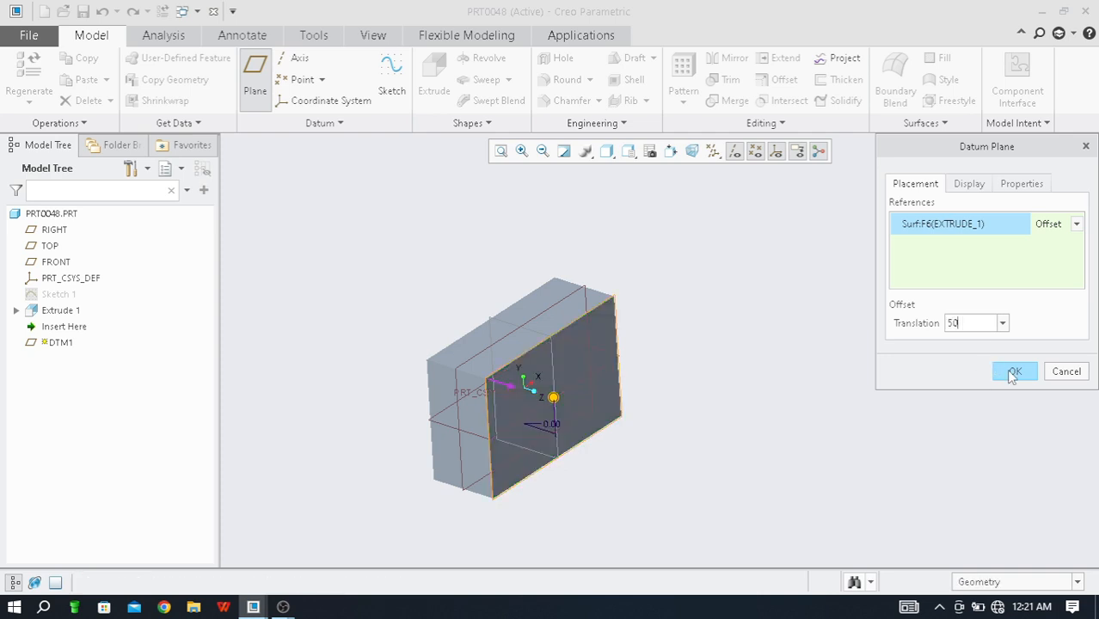
left_click(1014, 373)
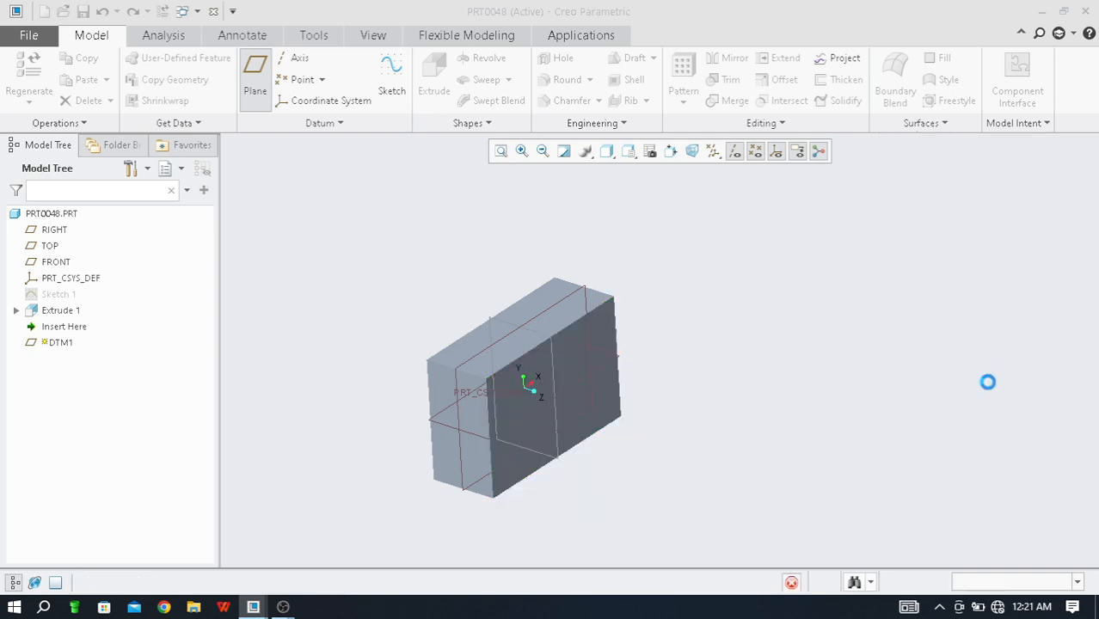
- Delete the offset datum plane in front of the block
middle_click_drag(650, 504, 560, 487)
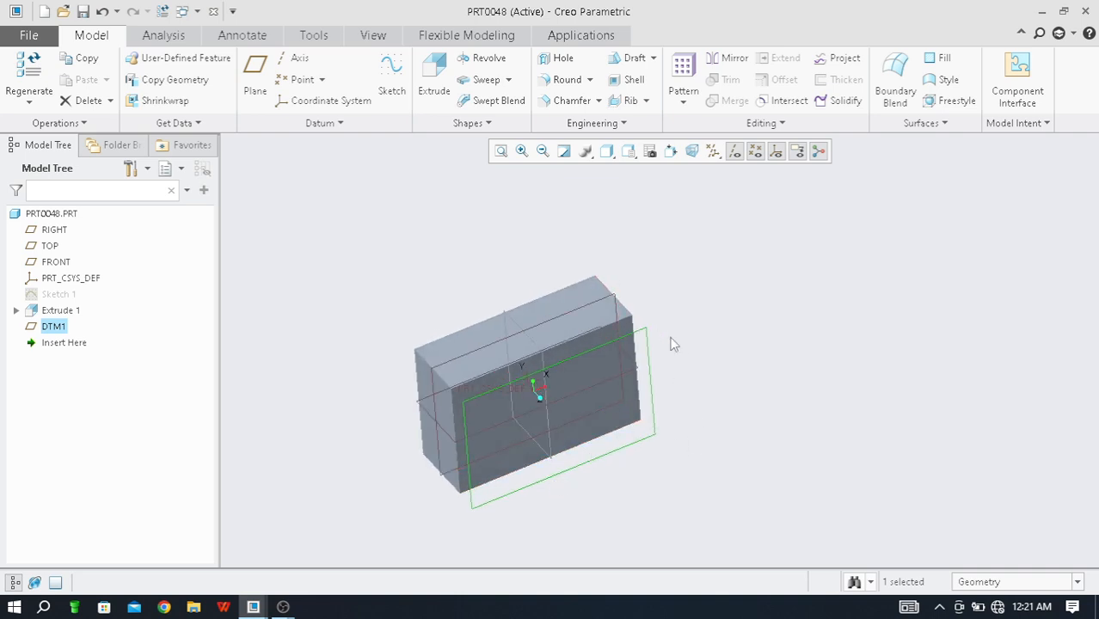
key("Delete")
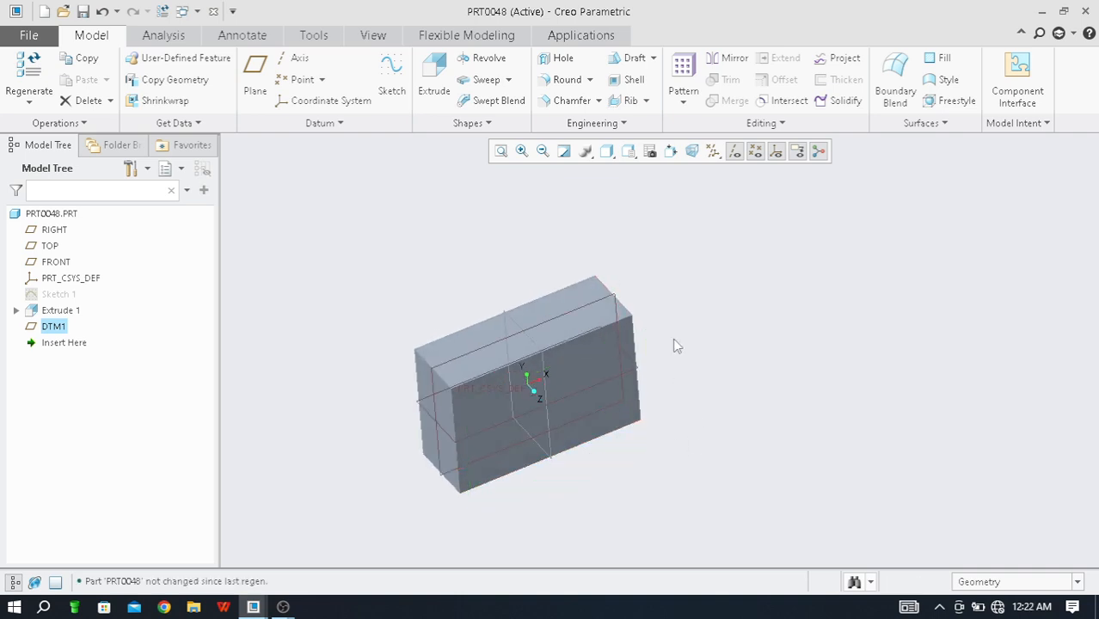
middle_click_drag(470, 349, 477, 343)
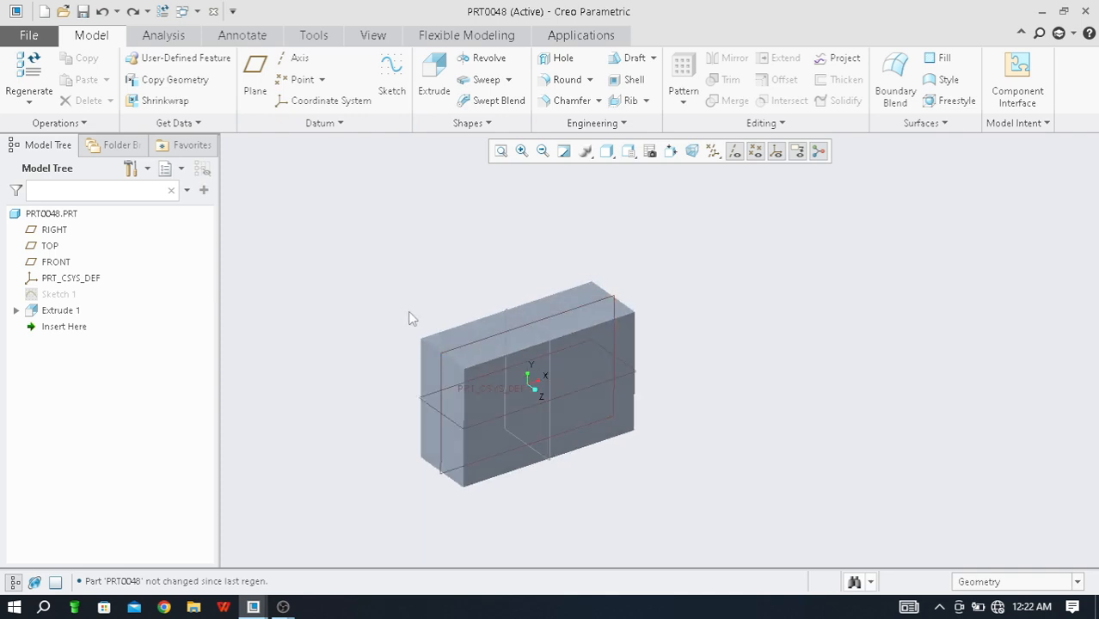
- Start a new datum plane that references the block's large front face and its adjoining top face
left_click(255, 78)
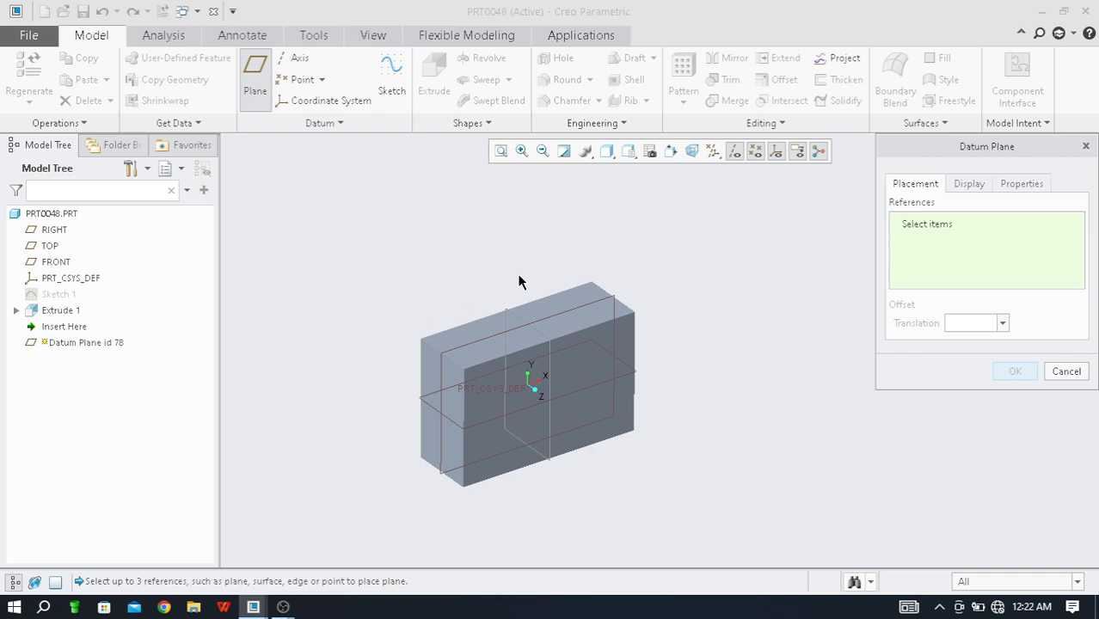
mouse_move(525, 474)
middle_mouse_down()
mouse_move(571, 472)
mouse_move(526, 479)
middle_mouse_up()
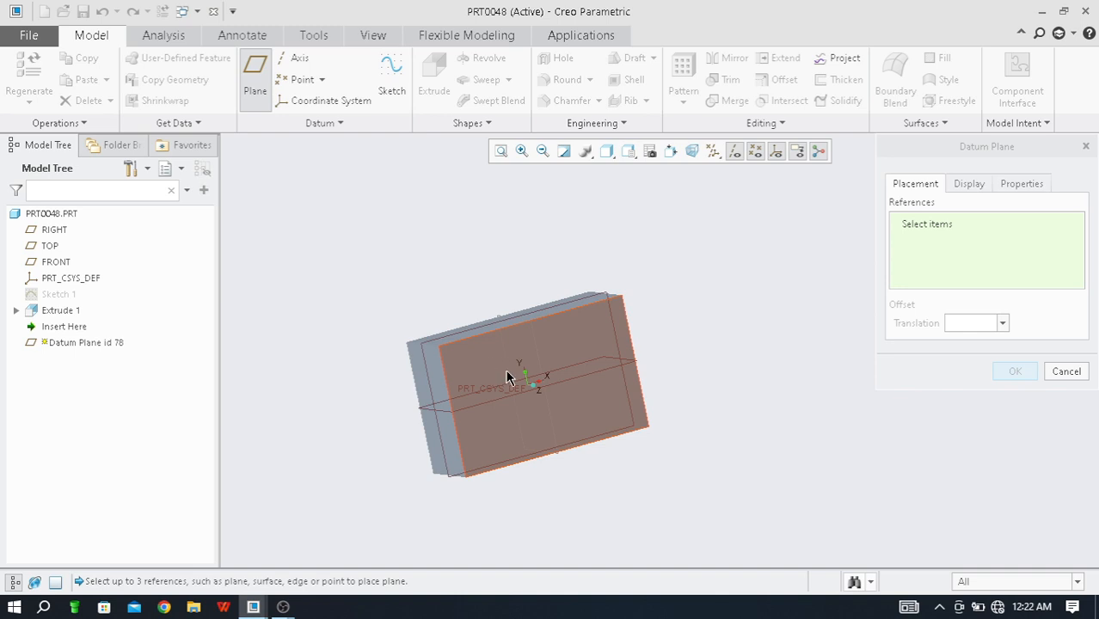
middle_click_drag(507, 377, 478, 371)
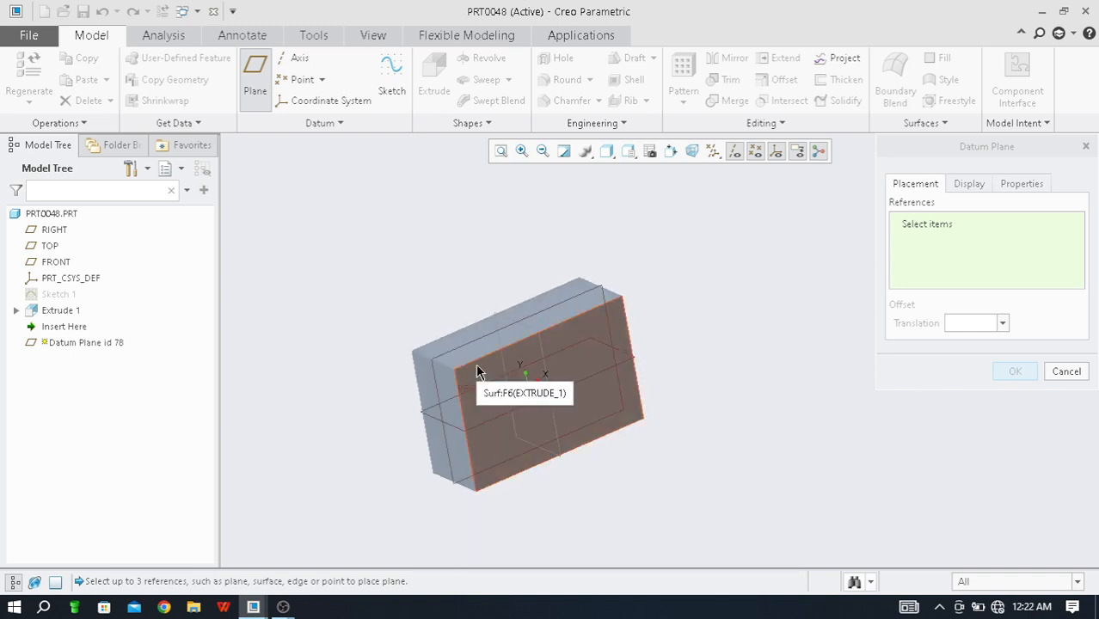
left_click(484, 369)
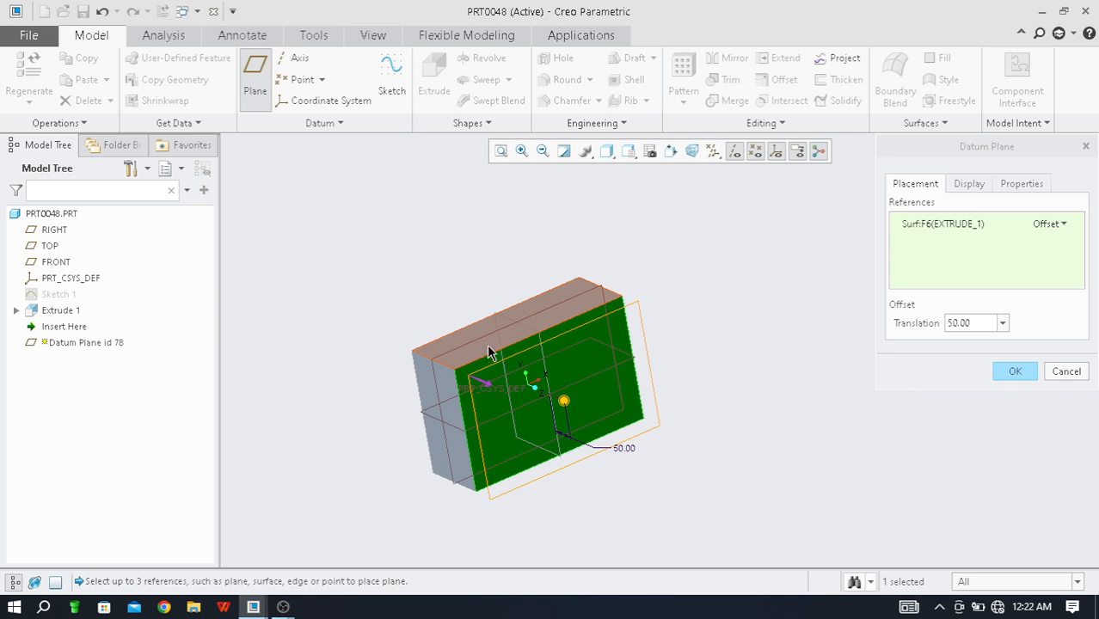
left_click(488, 353, "ctrl")
middle_click_drag(527, 348, 498, 430)
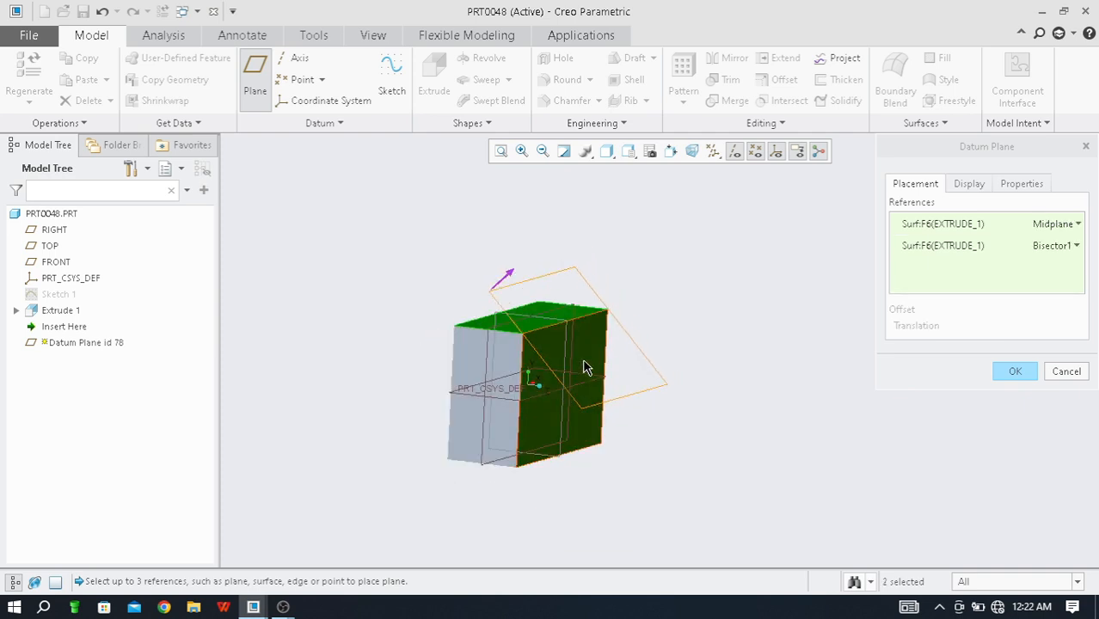
middle_click_drag(608, 341, 529, 354)
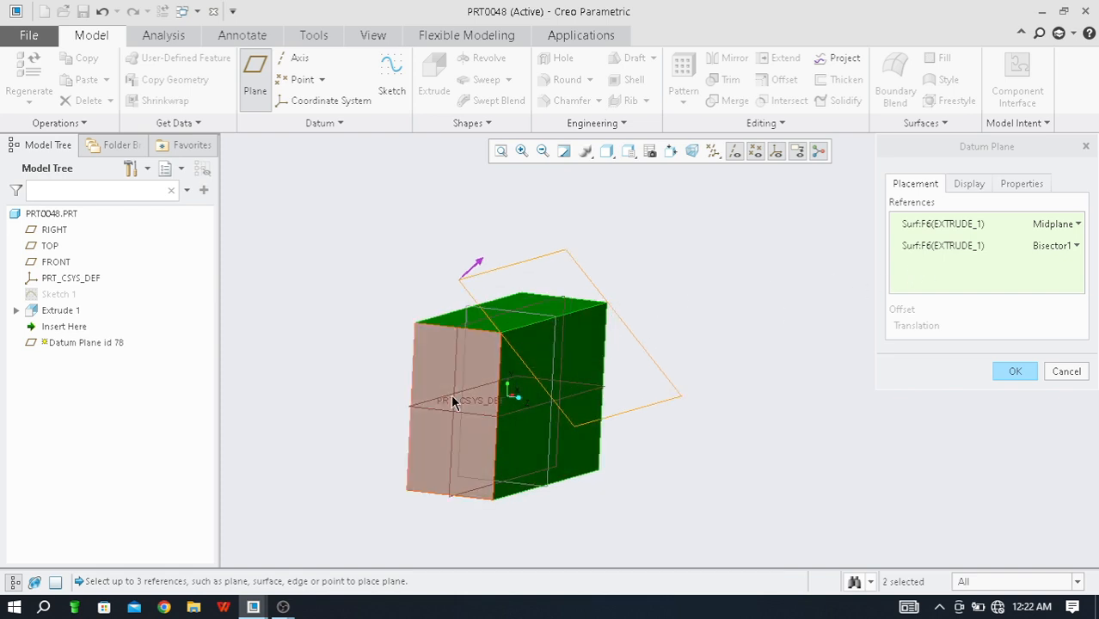
middle_click_drag(450, 394, 479, 397)
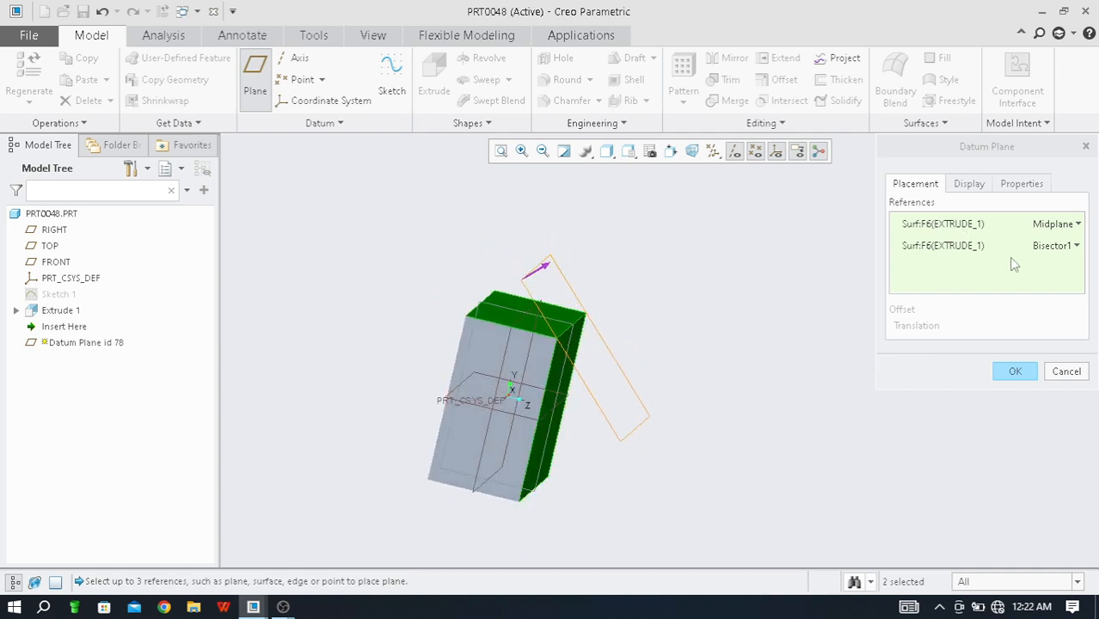
- Try the Bisector2 option for the datum plane's second face reference, and switch it back to Bisector1
left_click(1075, 246)
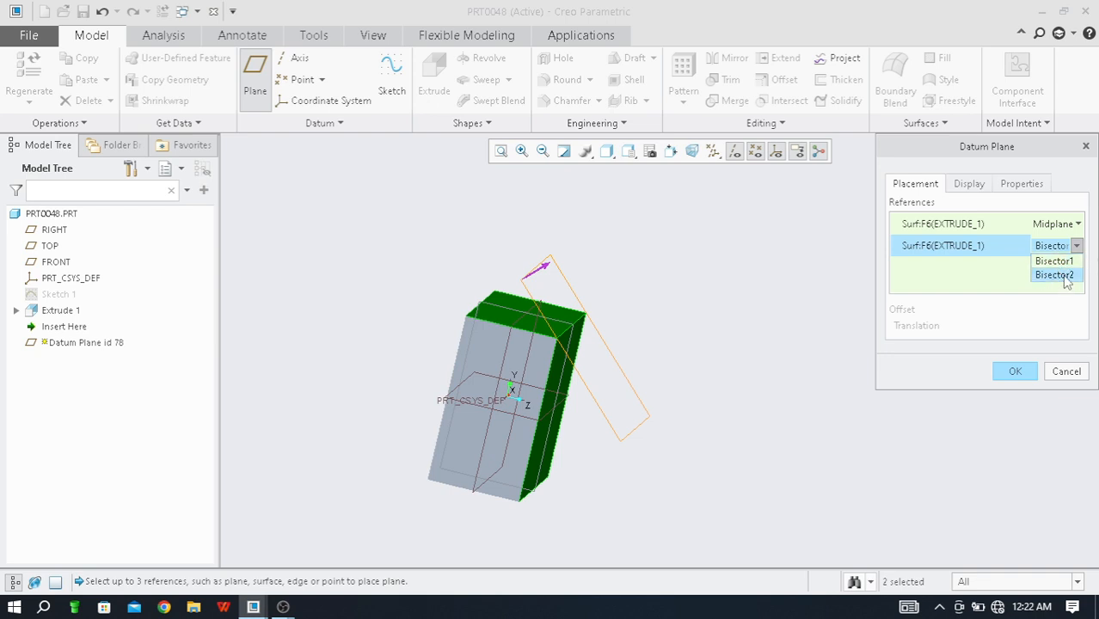
left_click(1056, 275)
mouse_move(564, 405)
middle_mouse_down()
mouse_move(613, 376)
mouse_move(585, 364)
mouse_move(554, 388)
middle_mouse_up()
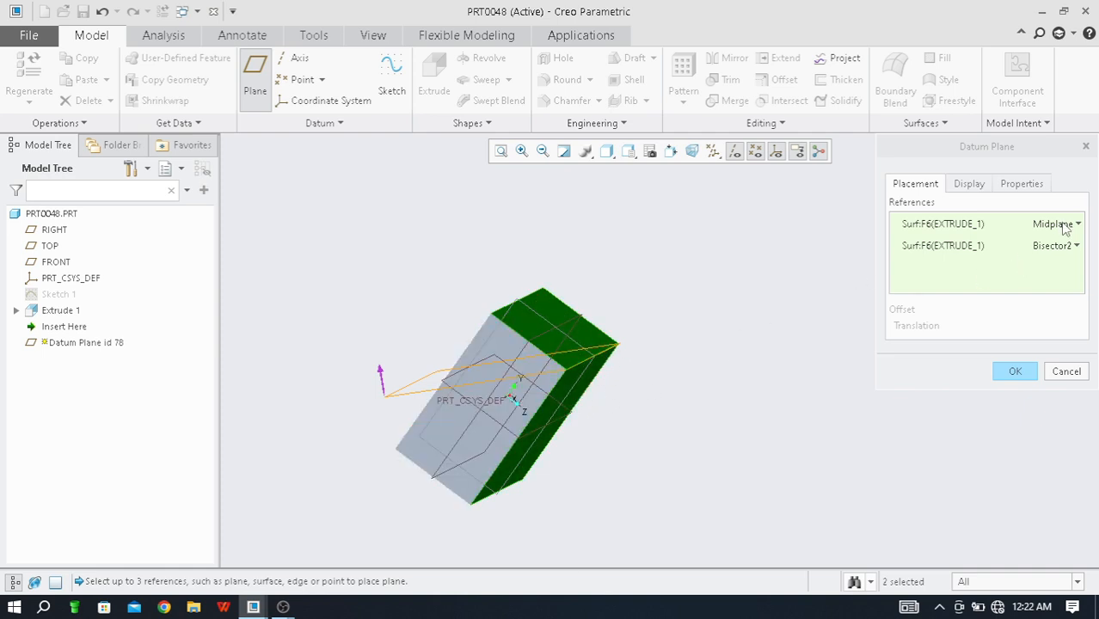
left_click(1077, 246)
left_click(1060, 260)
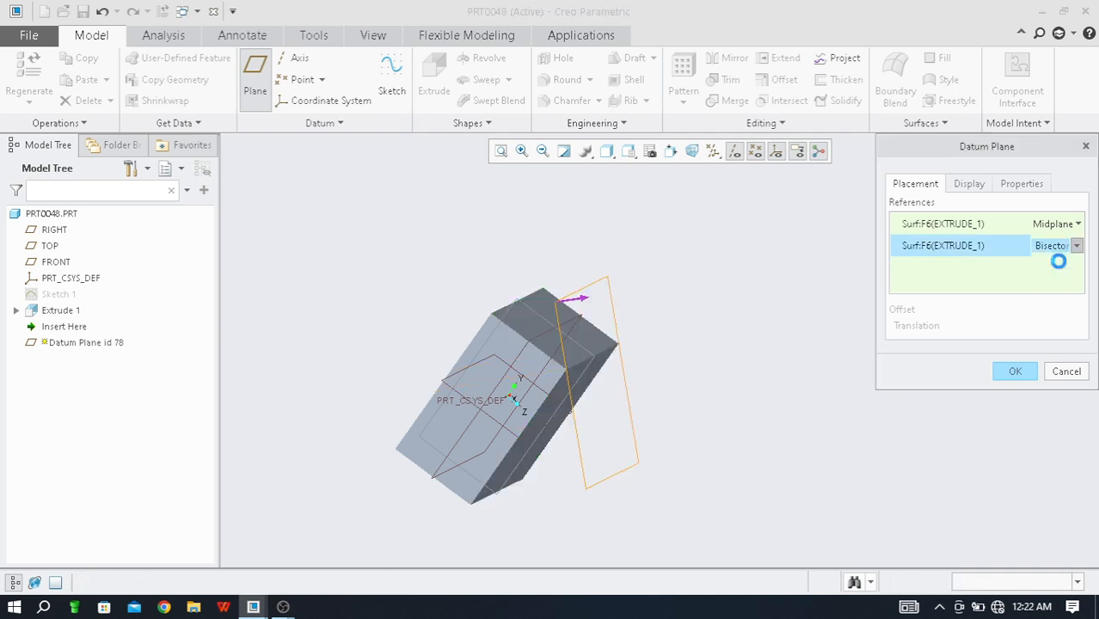
- Create the datum plane as the Bisector1 midplane between the block's front and top faces
mouse_move(614, 382)
middle_mouse_down()
mouse_move(638, 368)
mouse_move(543, 356)
mouse_move(544, 393)
mouse_move(510, 327)
mouse_move(584, 354)
mouse_move(545, 381)
middle_mouse_up()
scroll(626, 357, "down", 3)
scroll(445, 313, "up", 2)
scroll(546, 344, "up", 1)
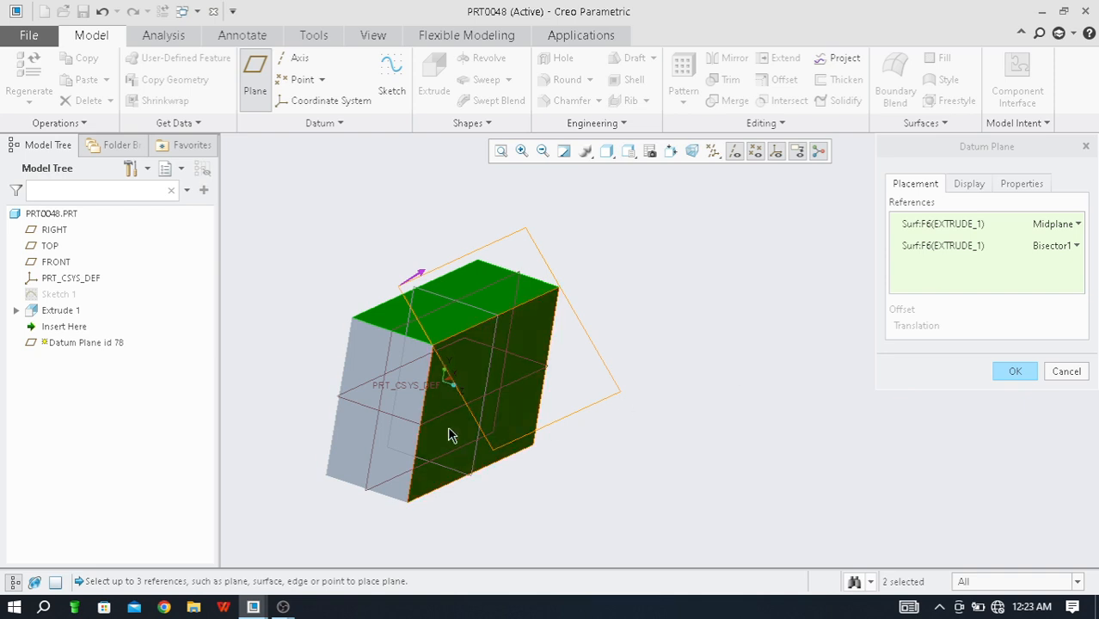
middle_click_drag(492, 344, 523, 322)
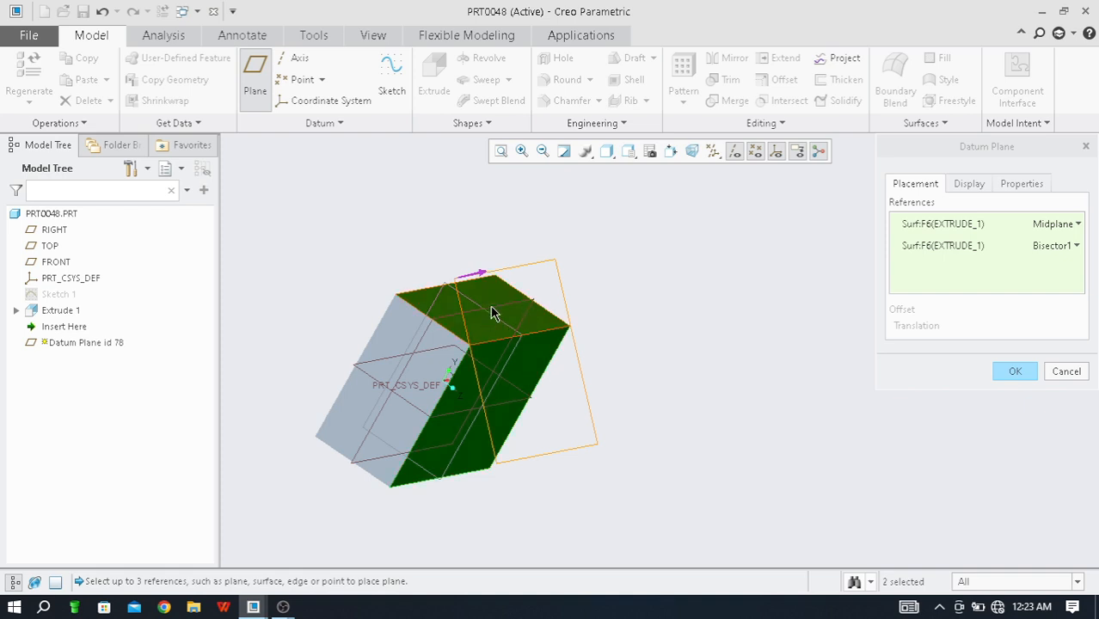
middle_click_drag(503, 320, 431, 318)
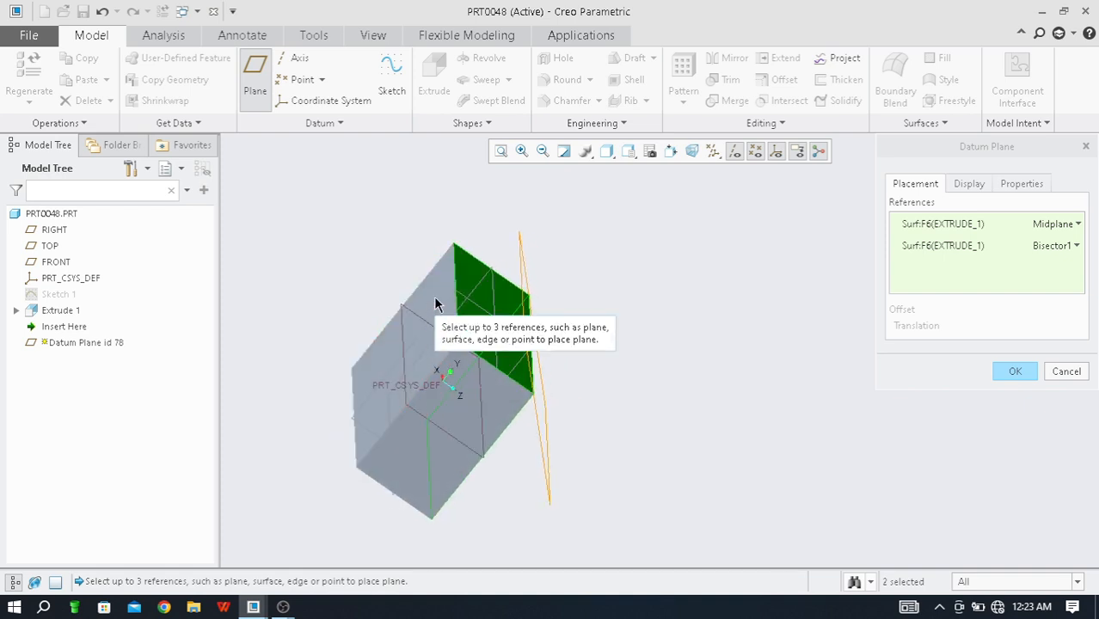
mouse_move(685, 368)
middle_mouse_down()
mouse_move(629, 406)
mouse_move(606, 379)
mouse_move(685, 372)
middle_mouse_up()
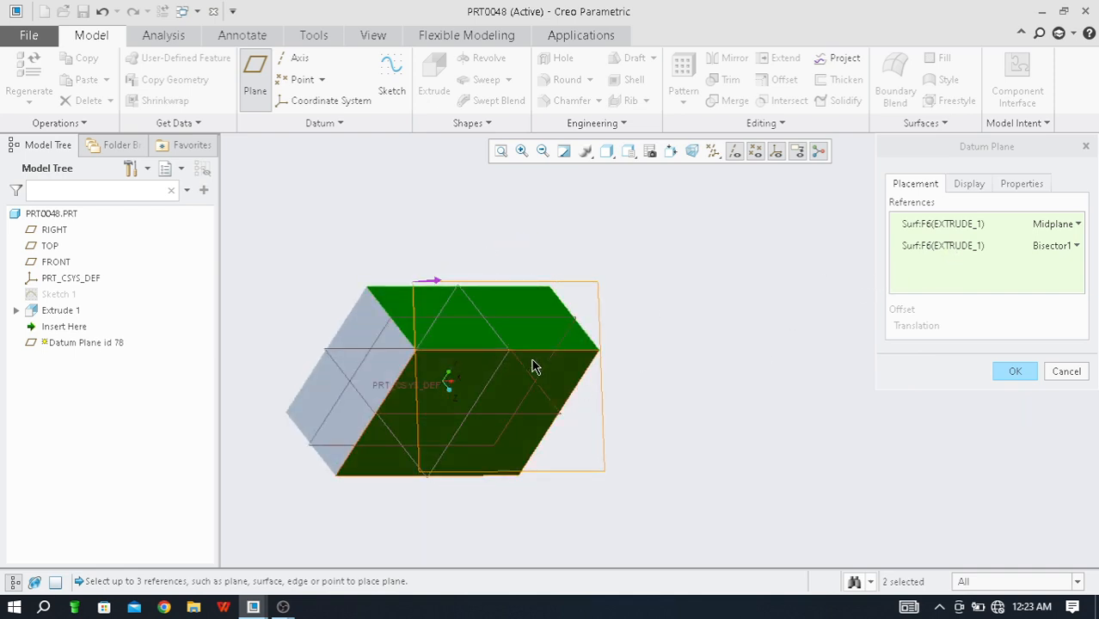
left_click(1017, 375)
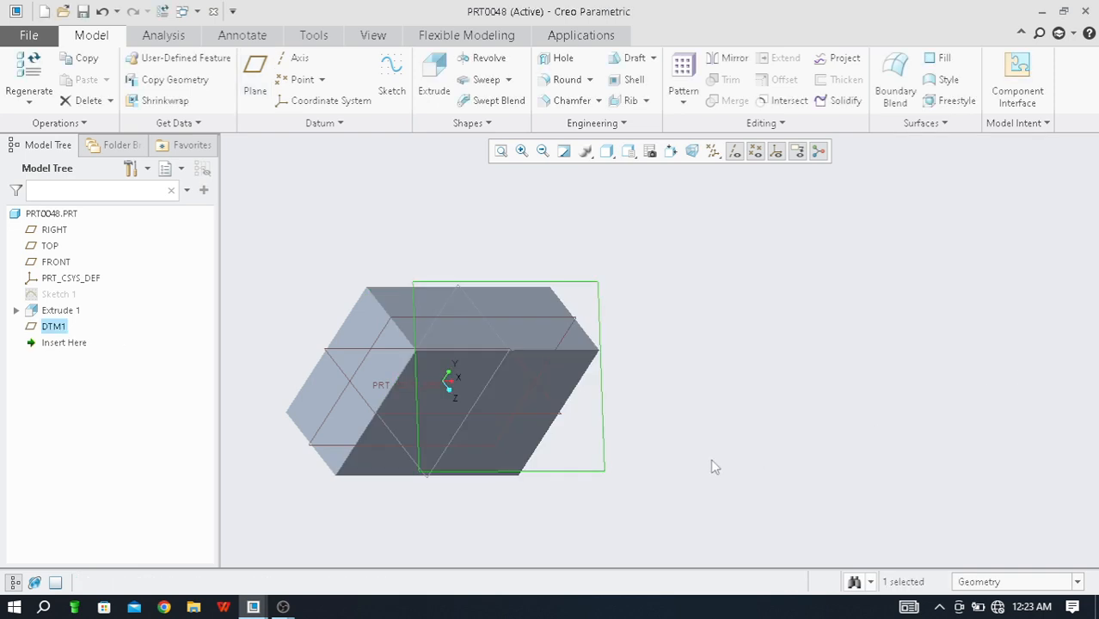
- Undo the creation of the bisector datum plane between the block's front and top faces
middle_click_drag(596, 442, 513, 398)
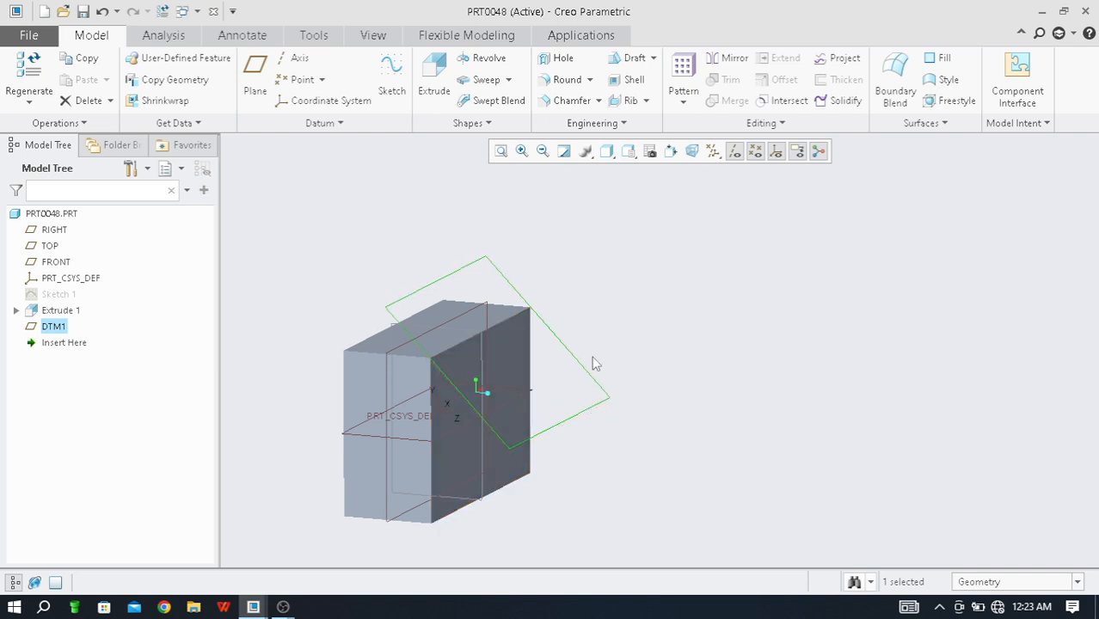
key("ctrl+z")
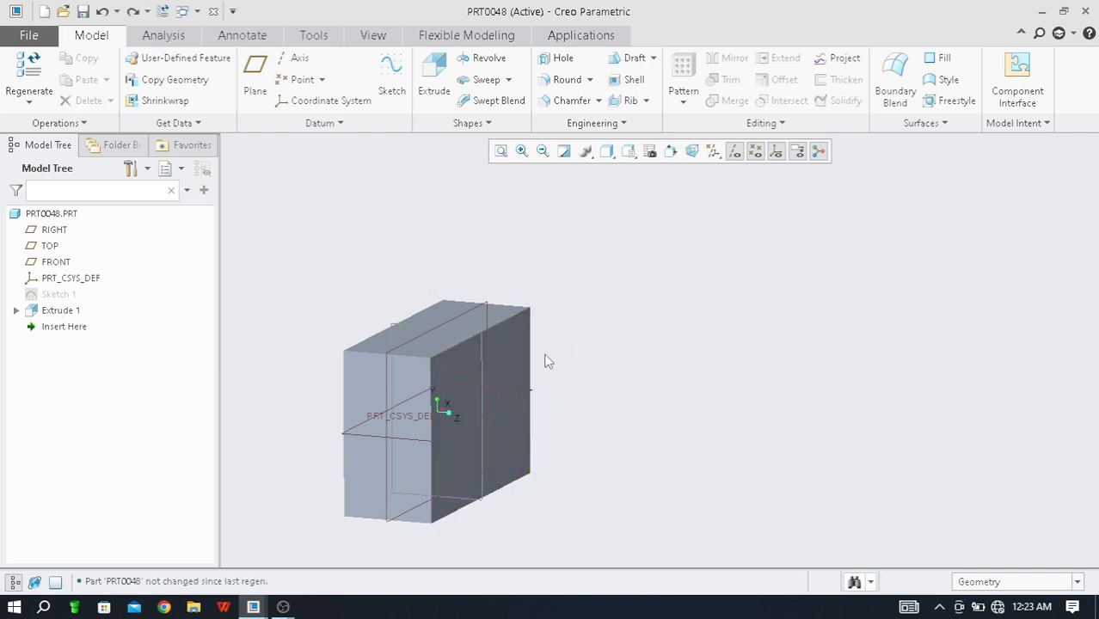
- Start a datum plane offset from the RIGHT plane and pull its translation out to 282.60, beyond the block's end face
middle_click_drag(548, 361, 496, 341)
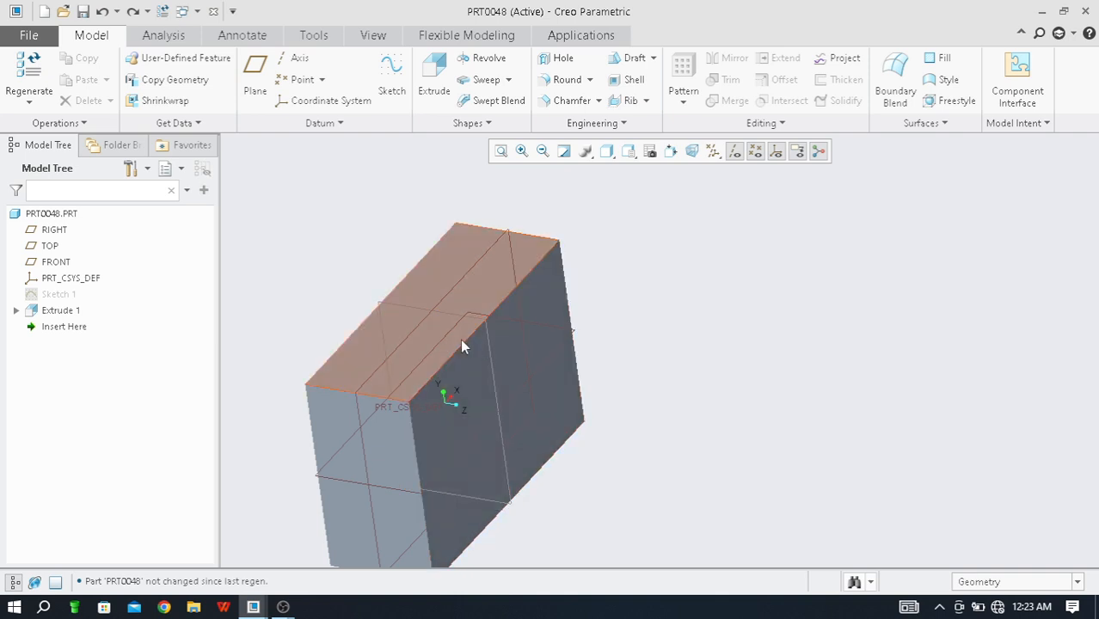
left_click(393, 313)
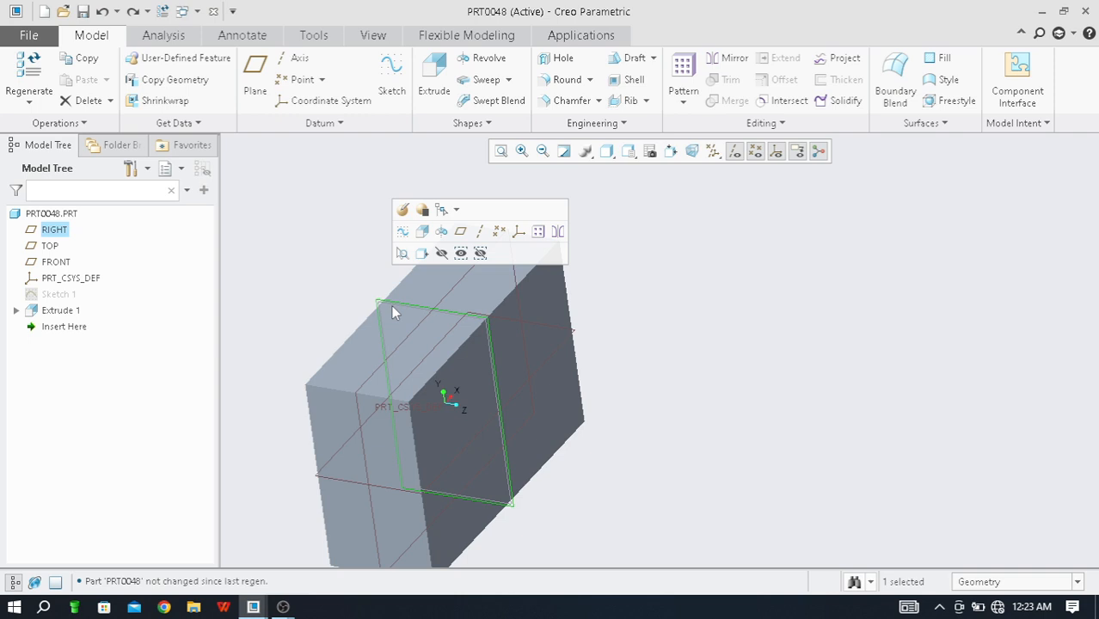
left_click(256, 86)
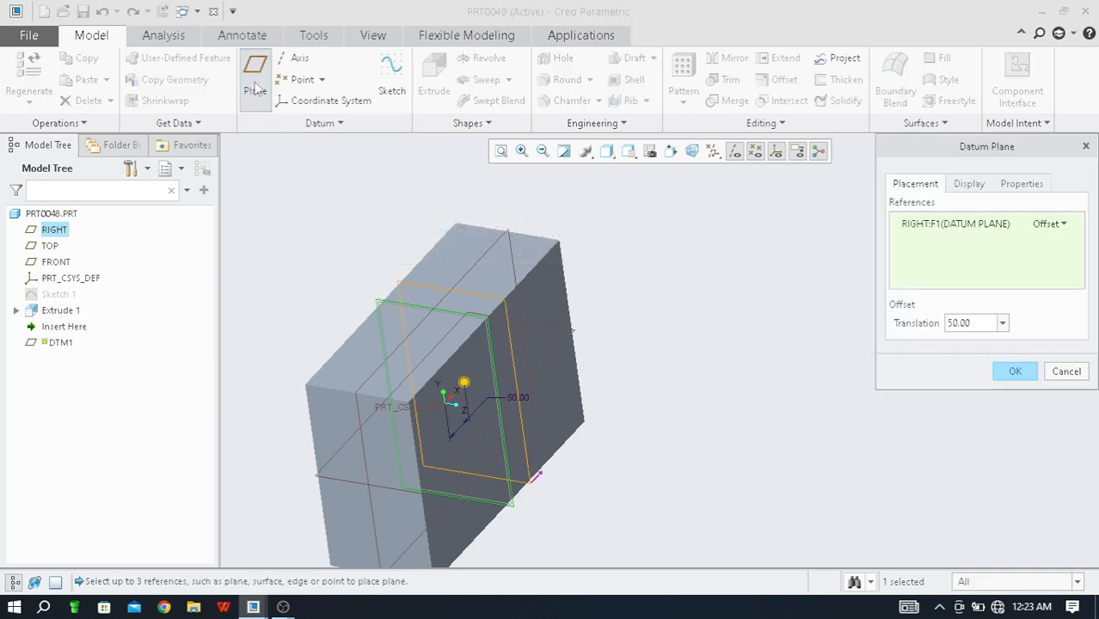
middle_click_drag(519, 407, 520, 384)
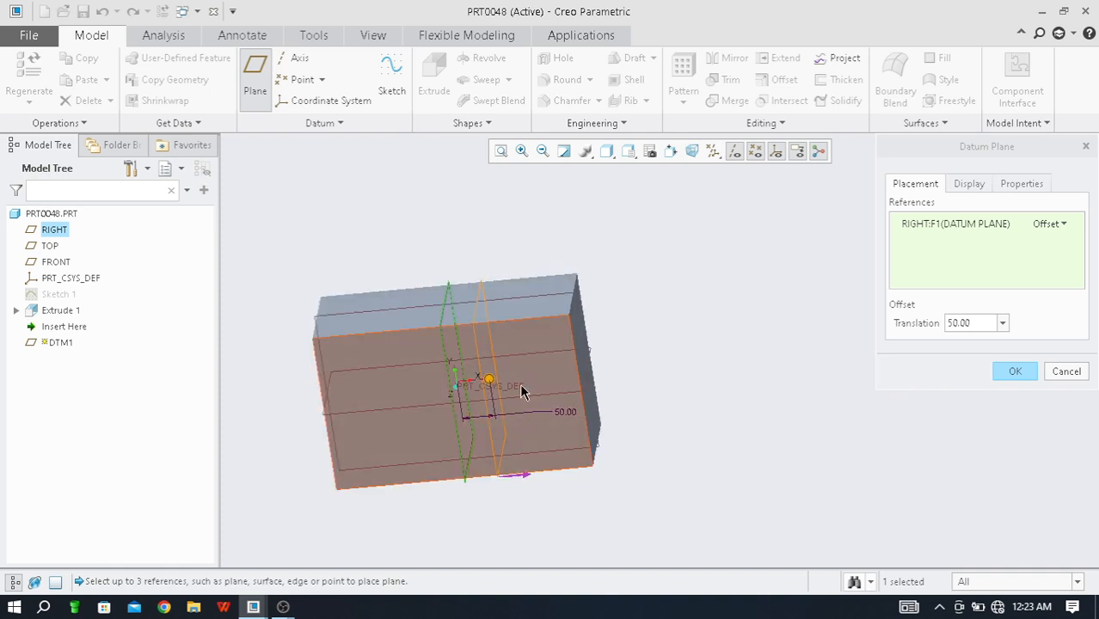
left_click_drag(489, 379, 635, 404)
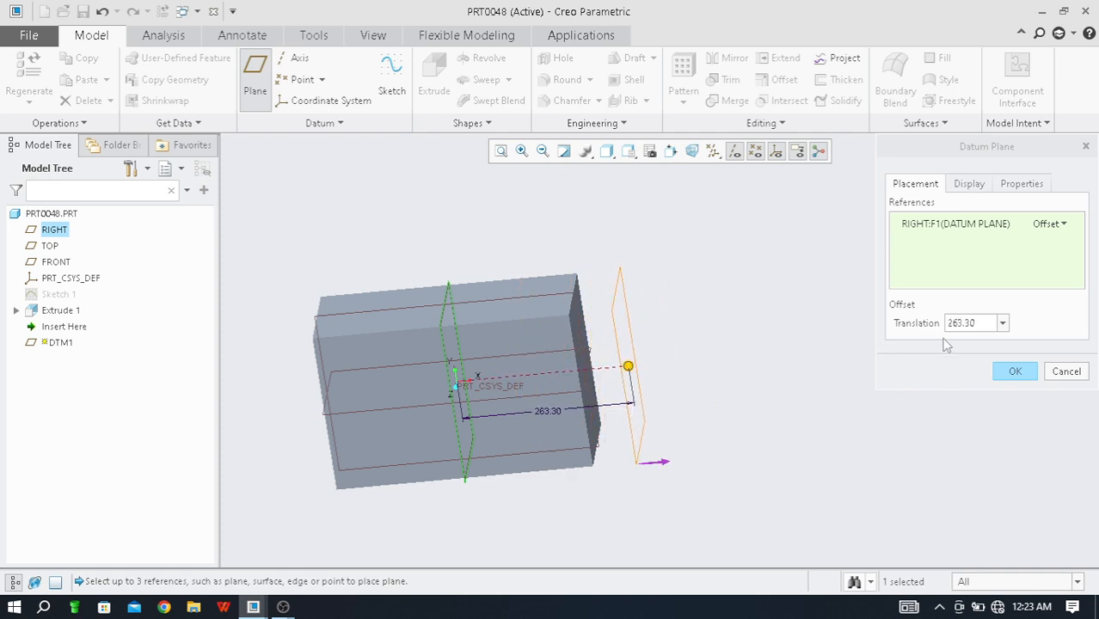
mouse_move(627, 368)
left_mouse_down()
mouse_move(572, 365)
mouse_move(642, 366)
left_mouse_up()
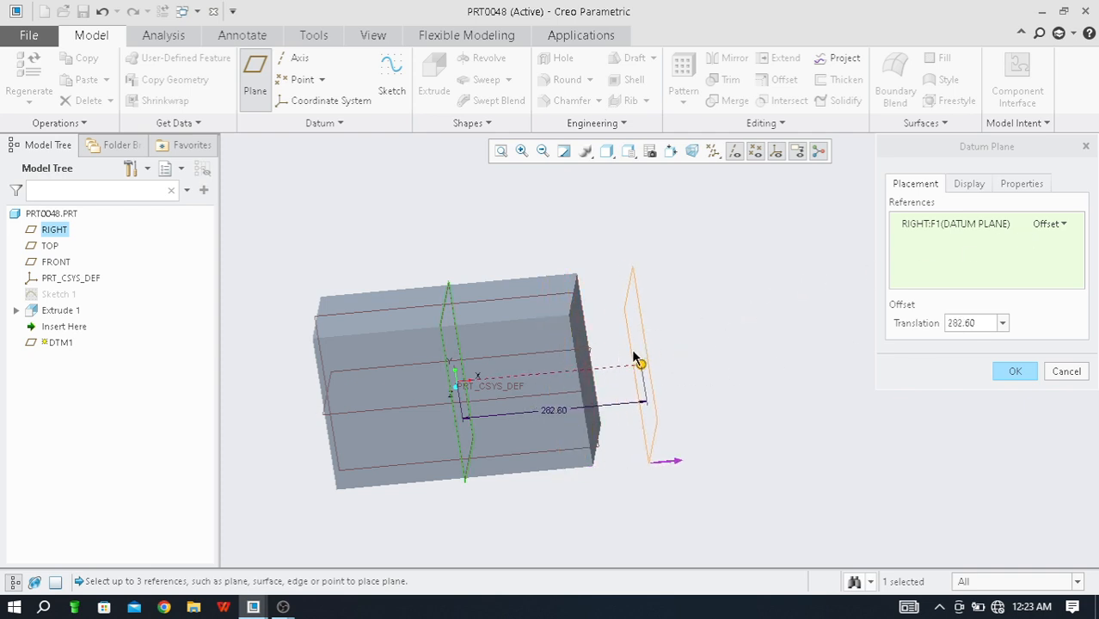
scroll(563, 356, "up", 2)
mouse_move(567, 354)
middle_mouse_down()
mouse_move(540, 361)
mouse_move(551, 352)
middle_mouse_up()
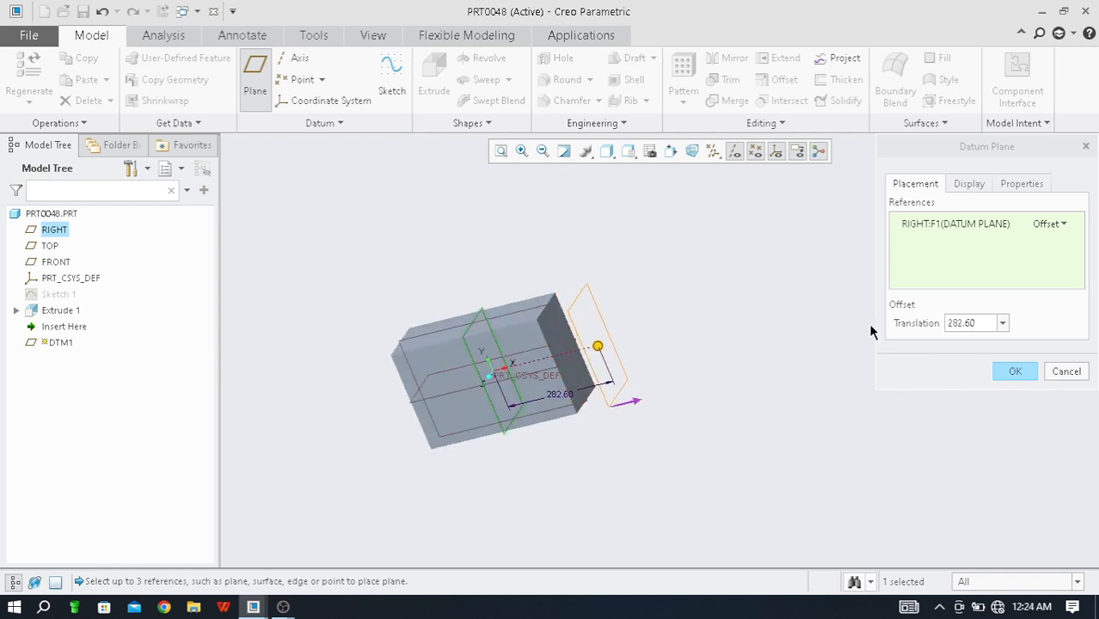
- Add the block's top face as a second reference, making the new plane a Bisector1 midplane with the RIGHT plane
left_click(980, 273)
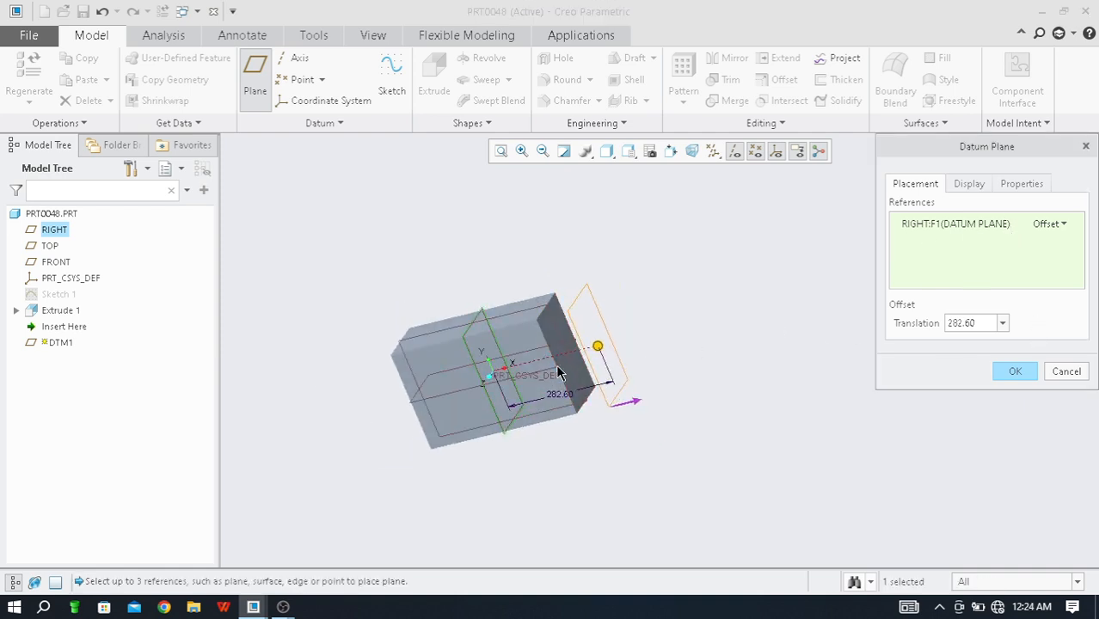
scroll(498, 353, "down", 2)
scroll(474, 325, "down", 5)
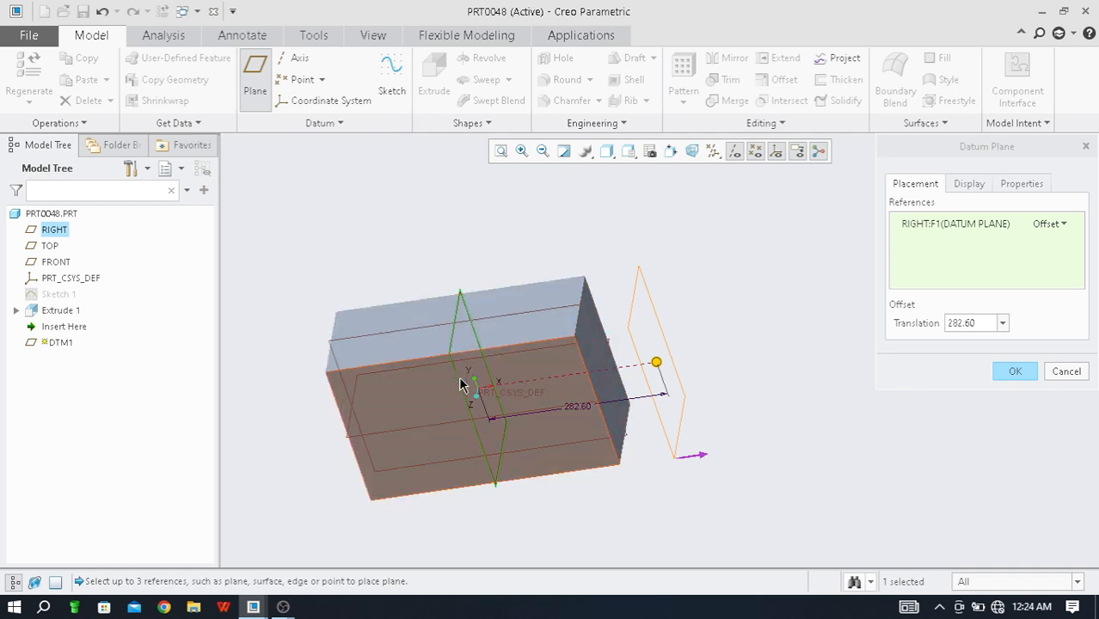
left_click(555, 323, "ctrl")
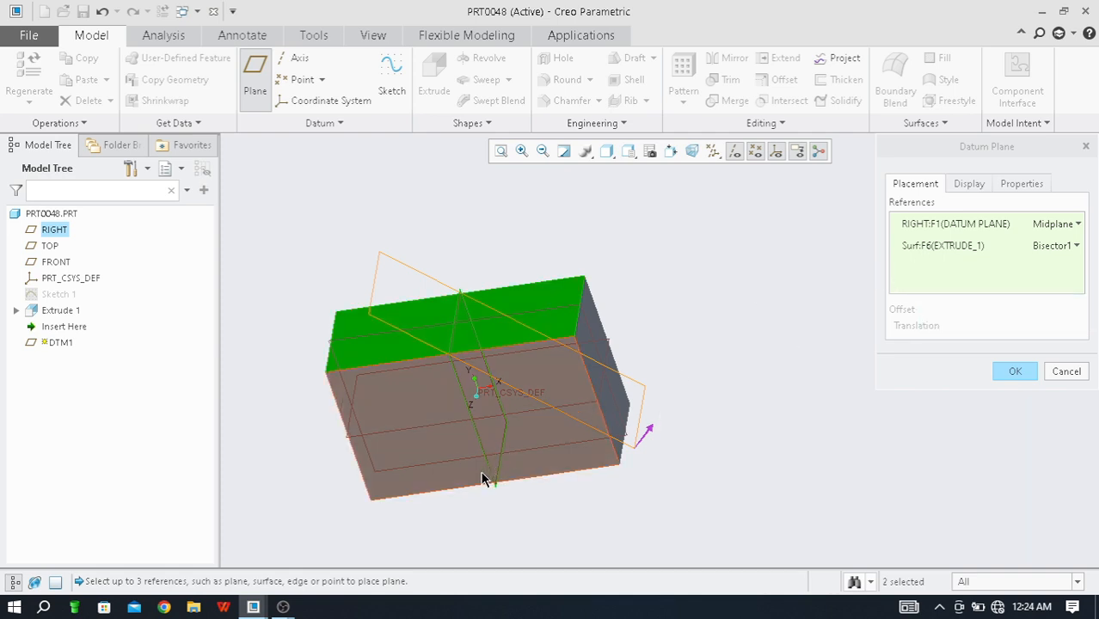
middle_click_drag(483, 478, 482, 391)
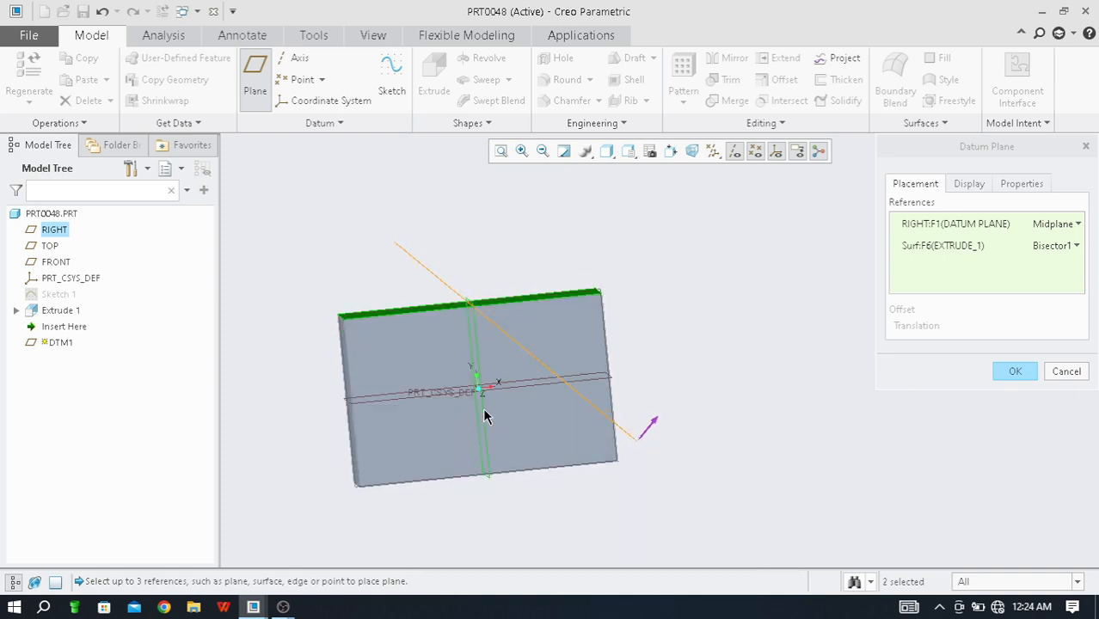
middle_click_drag(575, 363, 481, 388)
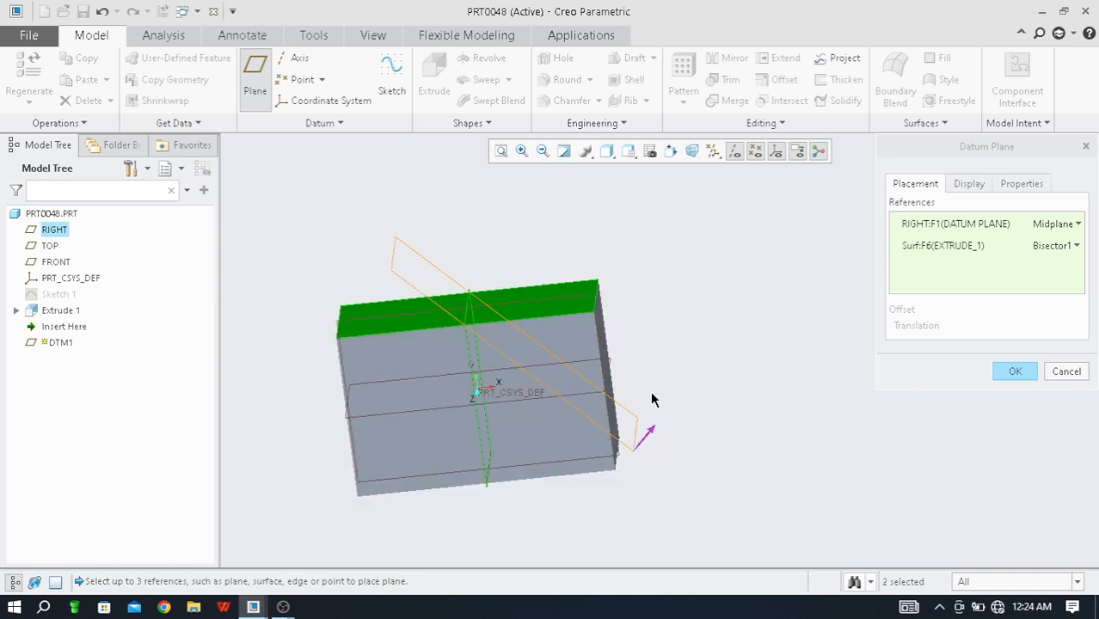
middle_click_drag(633, 438, 559, 439)
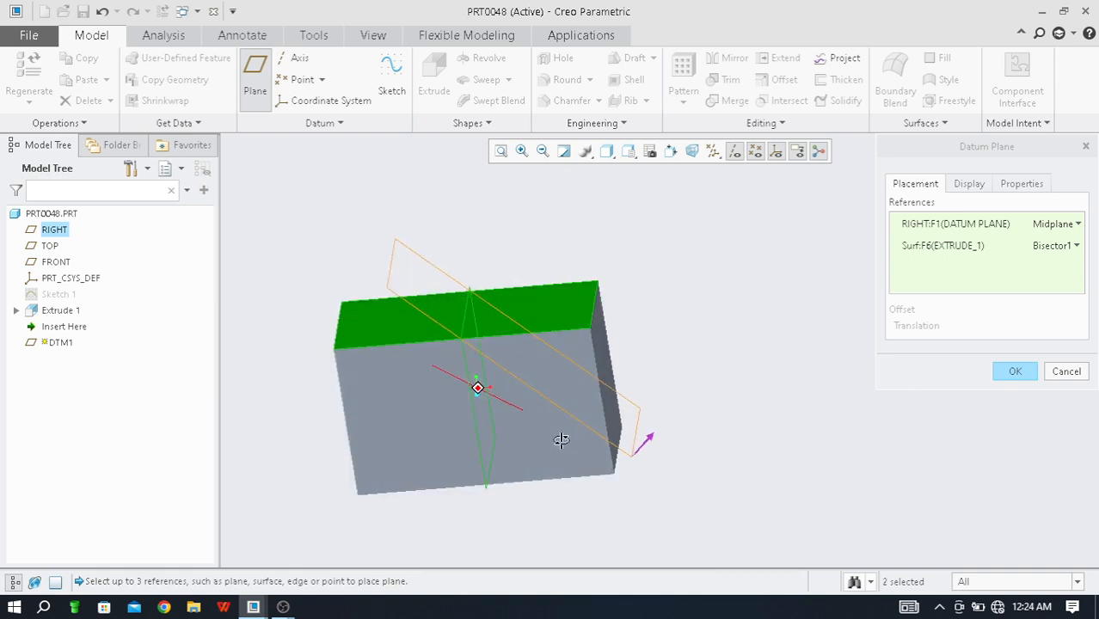
- Switch the top face reference to Bisector2, keep the RIGHT plane as Midplane, and create the datum plane
left_click(1076, 246)
left_click(1068, 261)
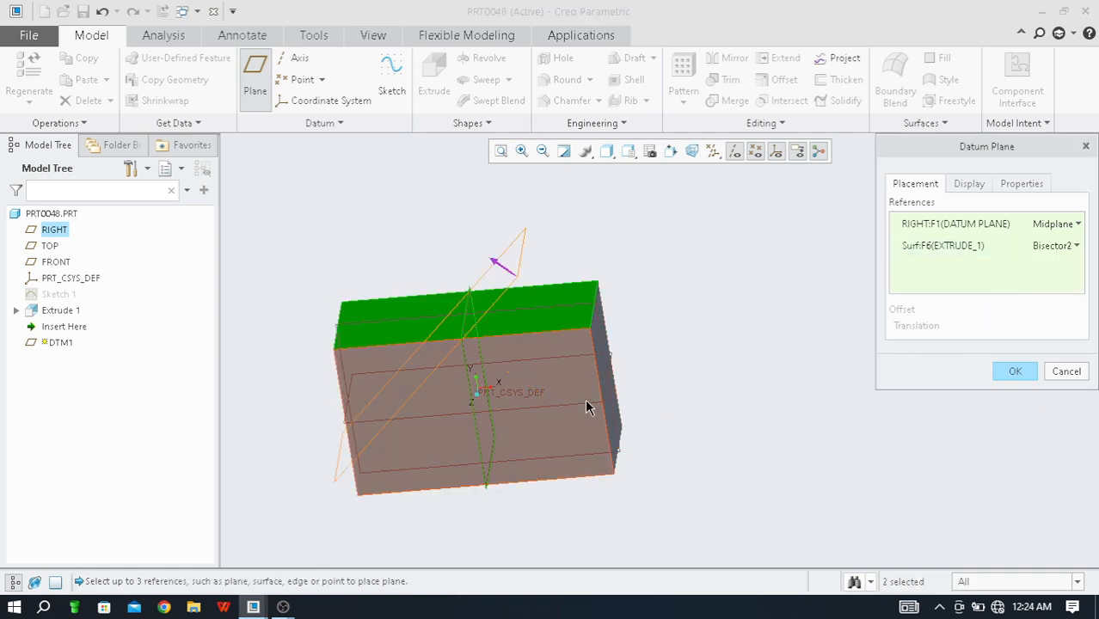
left_click(1080, 223)
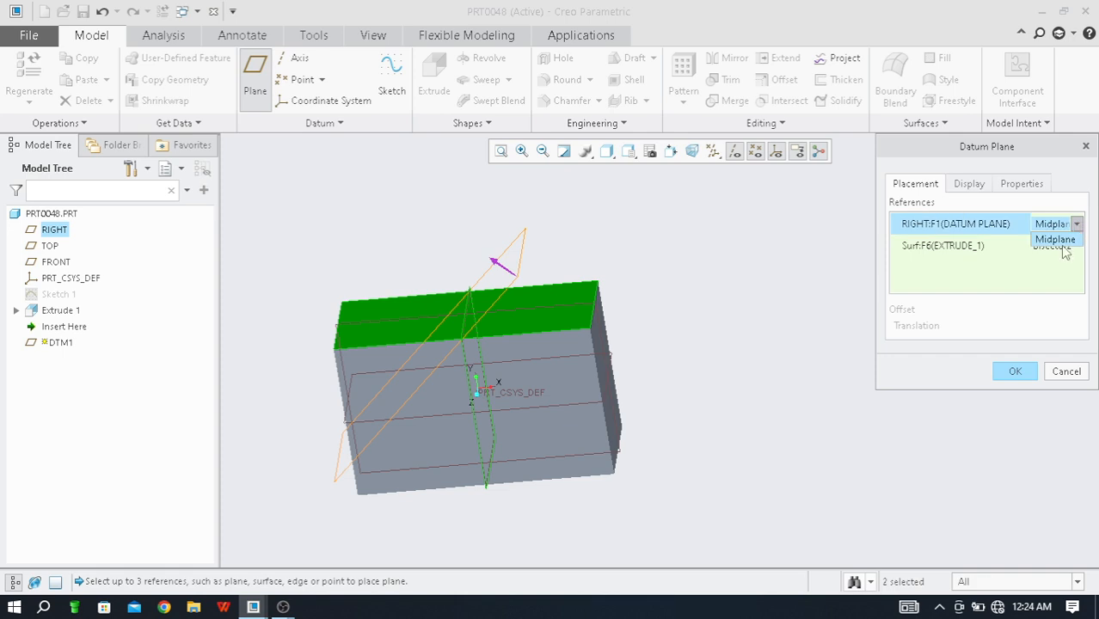
left_click(1065, 255)
left_click(1016, 371)
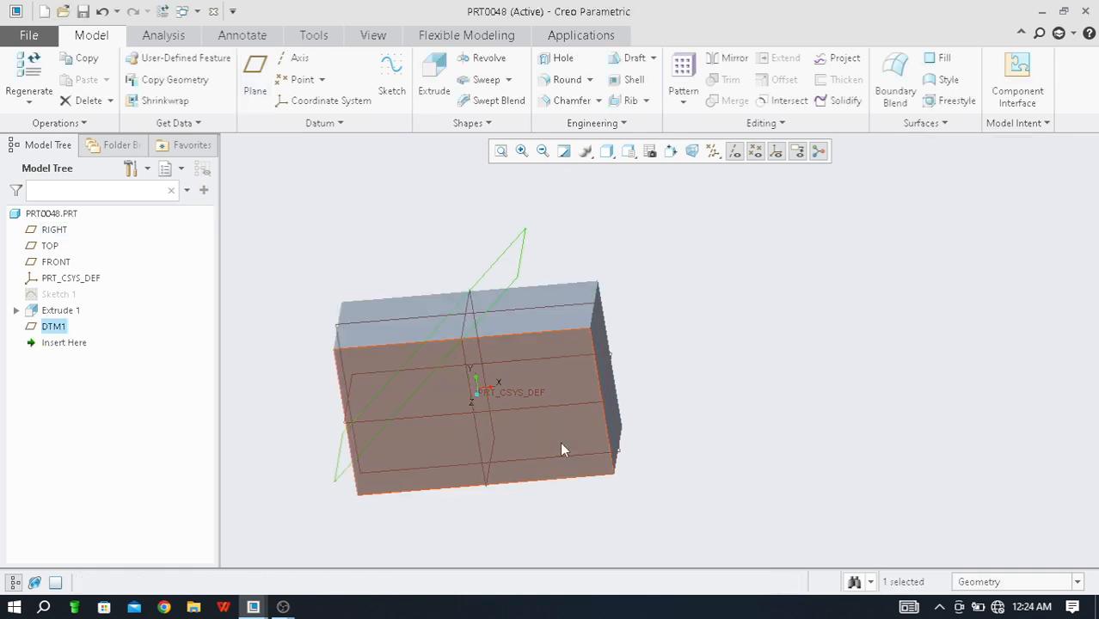
- Undo the Bisector2 datum plane between the RIGHT plane and the top face
middle_click_drag(562, 449, 568, 427)
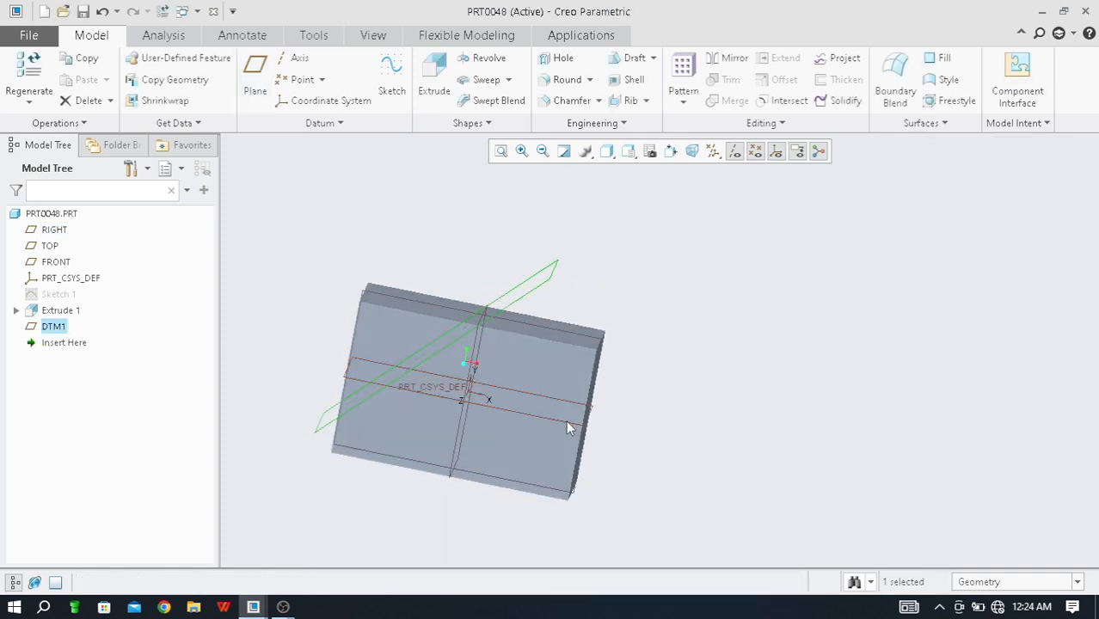
key("ctrl+z")
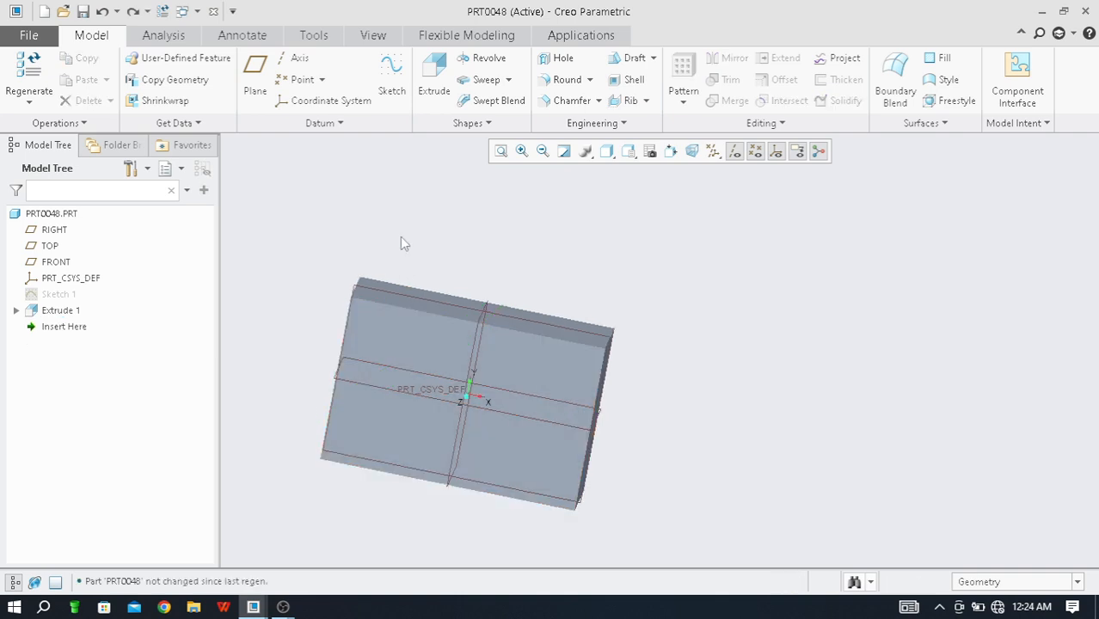
- Create a datum plane from the RIGHT and FRONT planes as their Bisector1 midplane
middle_click_drag(478, 315, 491, 342)
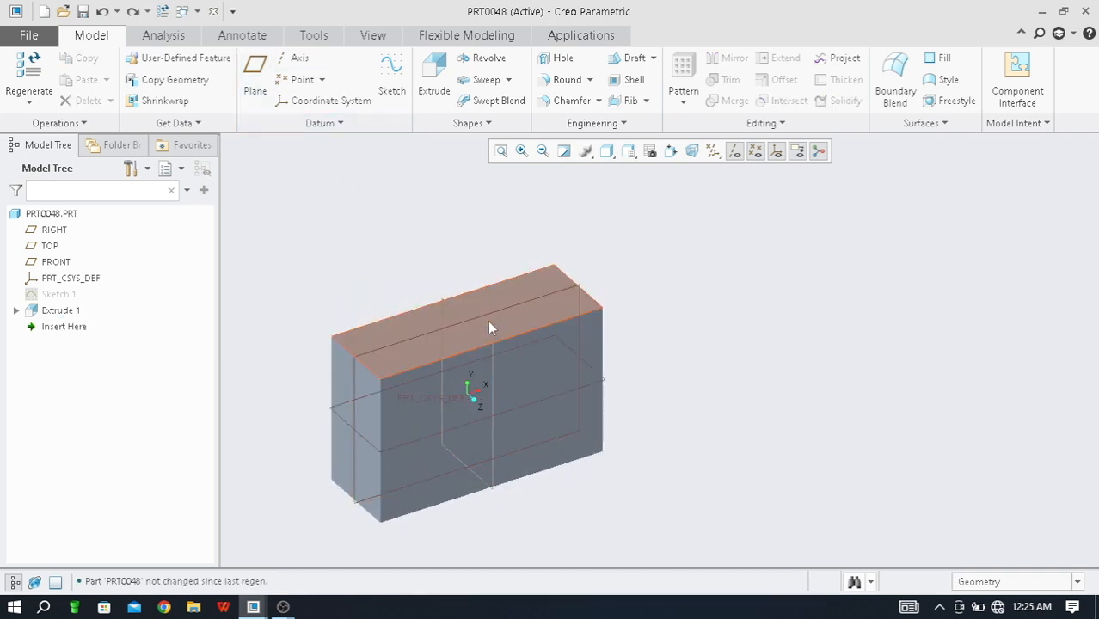
left_click(490, 350)
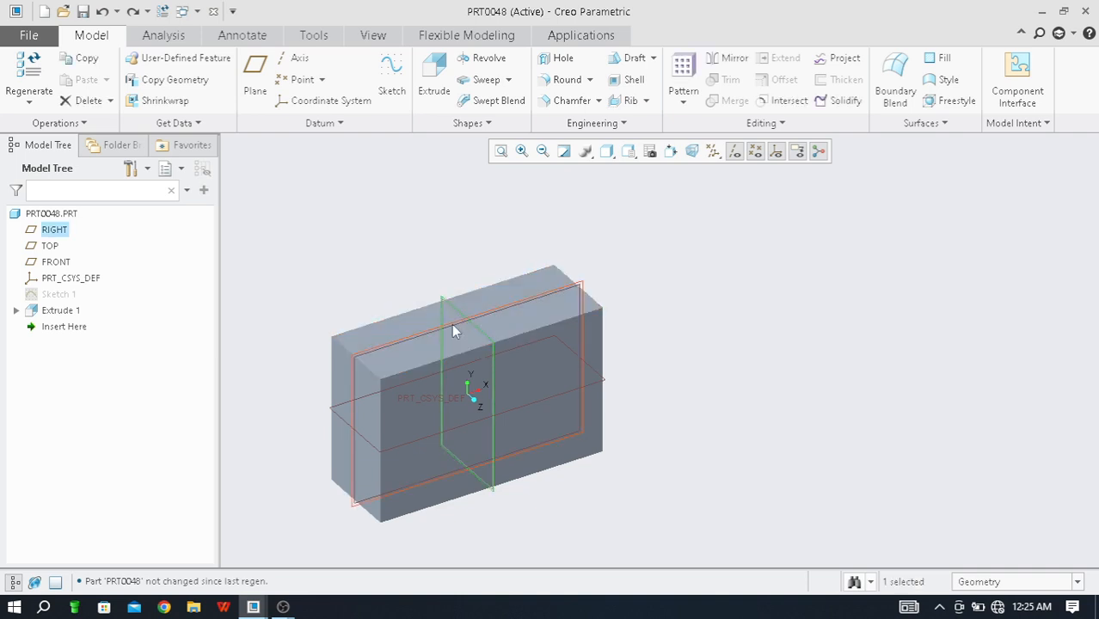
left_click(454, 327, "ctrl")
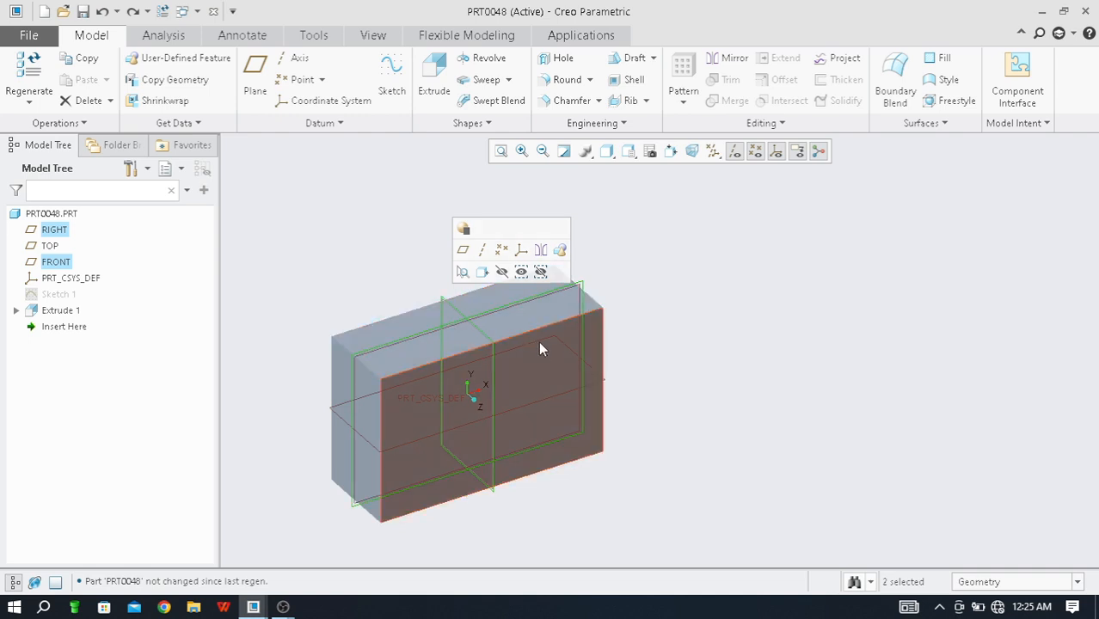
left_click(254, 80)
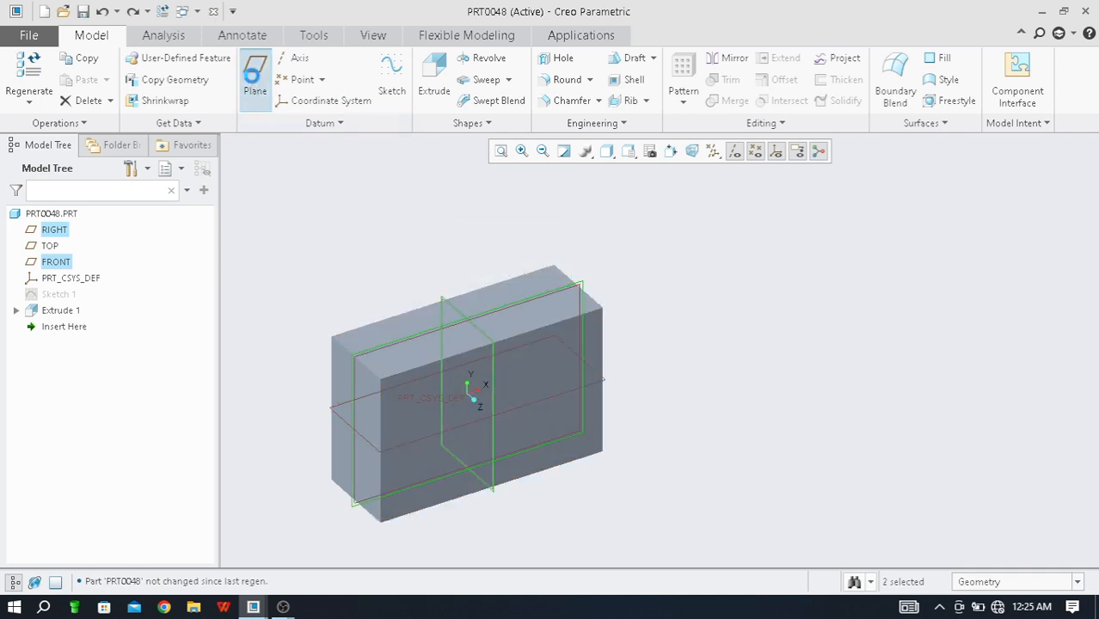
middle_click_drag(497, 340, 476, 387)
scroll(470, 366, "down", 3)
mouse_move(497, 350)
middle_mouse_down()
mouse_move(528, 400)
mouse_move(512, 357)
middle_mouse_up()
scroll(511, 355, "up", 1)
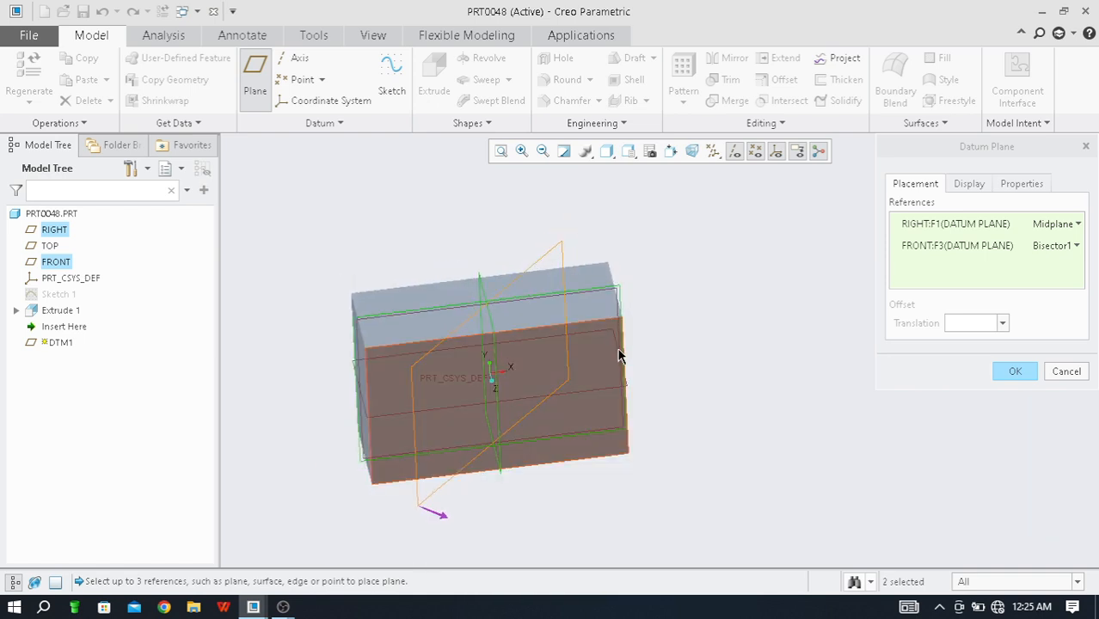
left_click(1027, 379)
- Undo the bisector datum plane between the RIGHT and FRONT planes
middle_click_drag(826, 375, 772, 382)
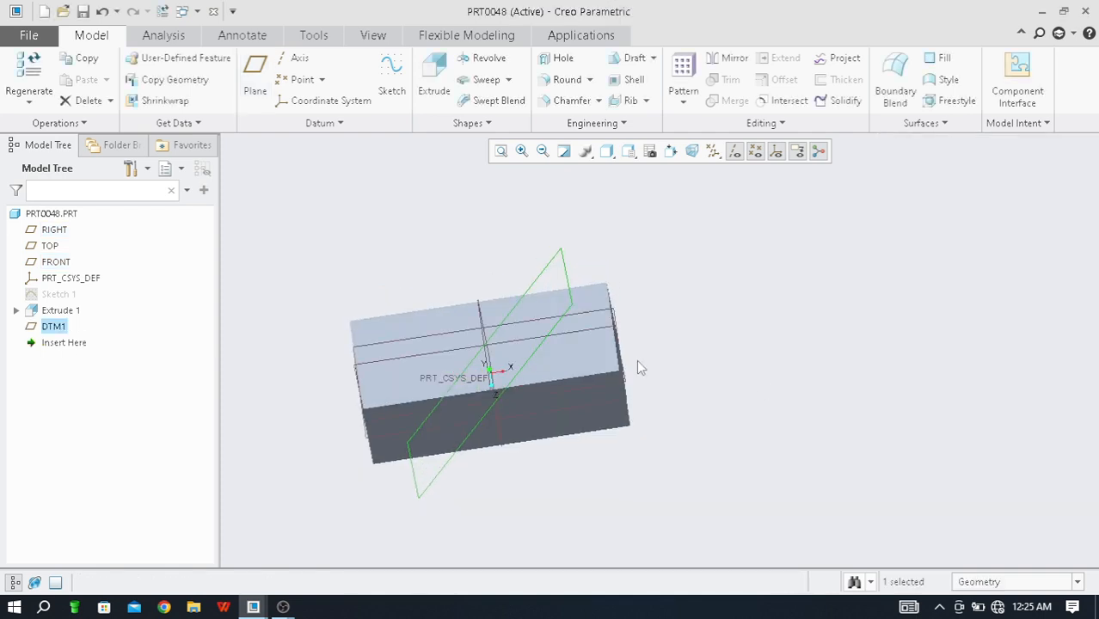
key("ctrl+z")
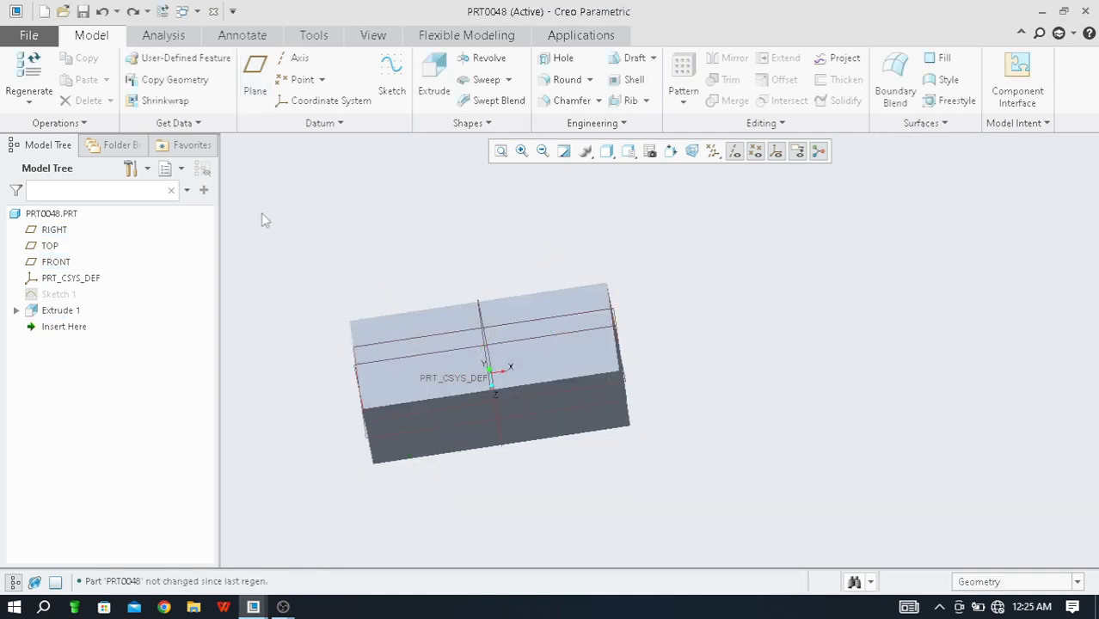
- Start a new datum plane referencing the FRONT plane and set that reference's constraint to Through
middle_click_drag(486, 348, 492, 305)
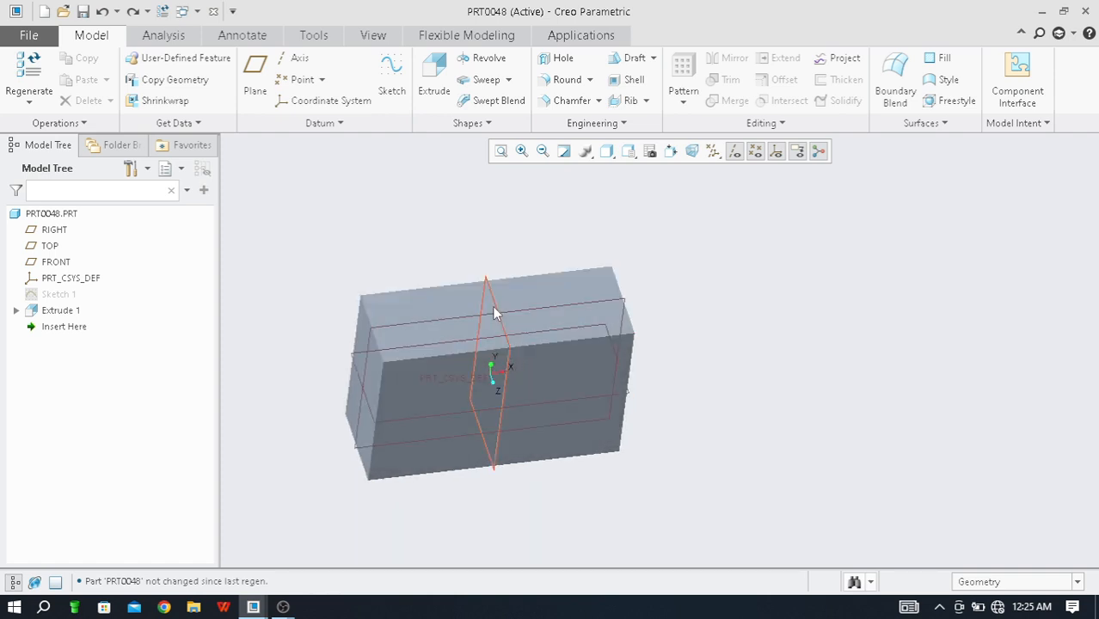
left_click(539, 319)
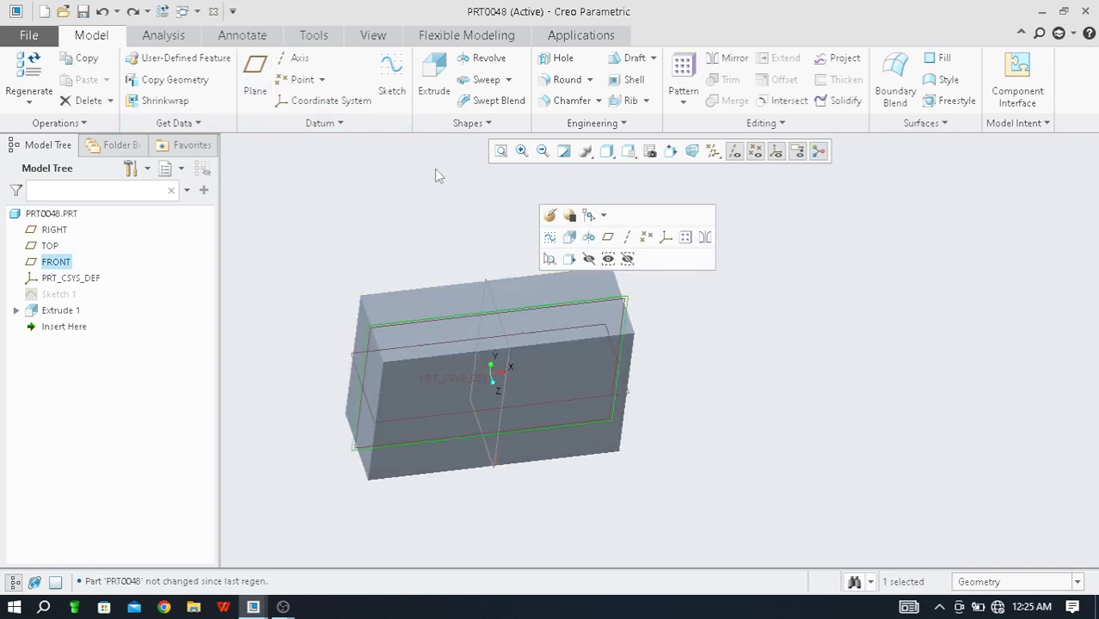
left_click(255, 76)
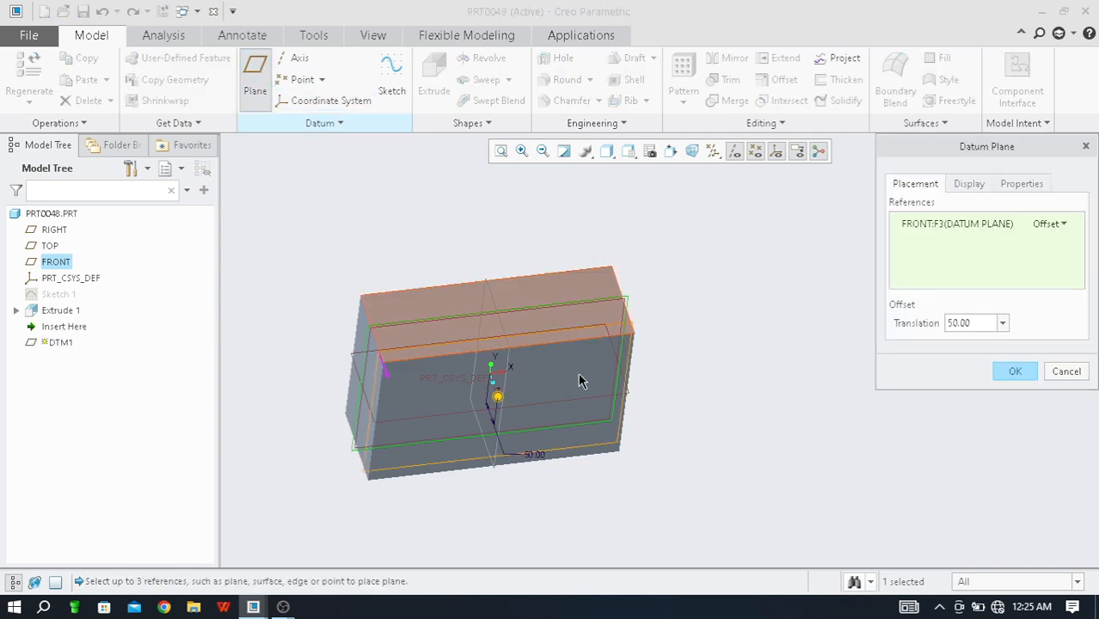
middle_click_drag(690, 398, 670, 417)
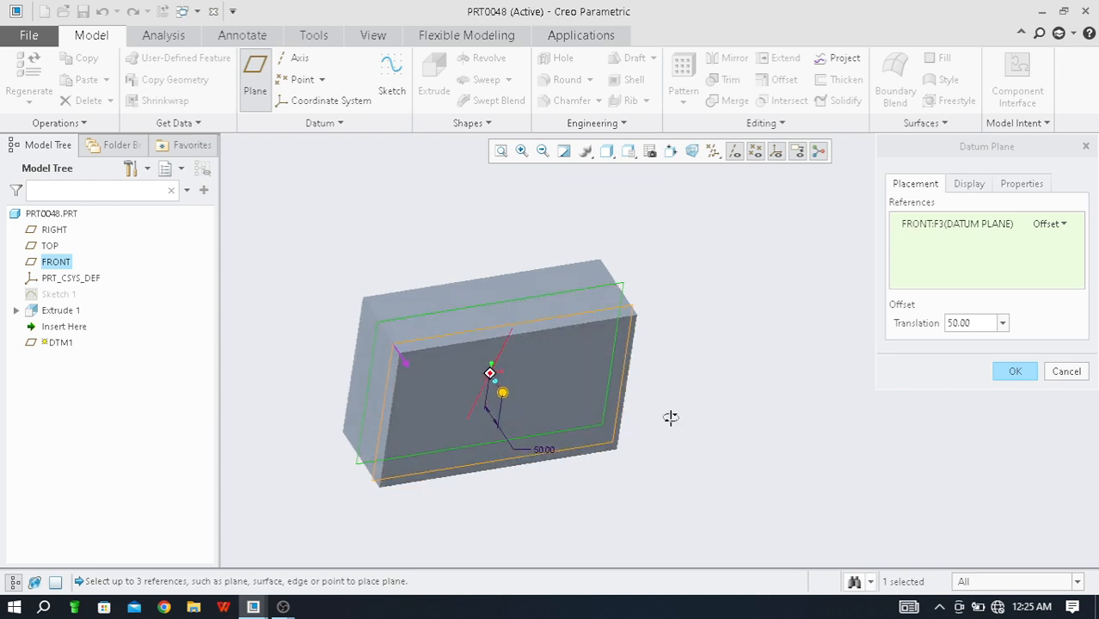
left_click(1066, 224)
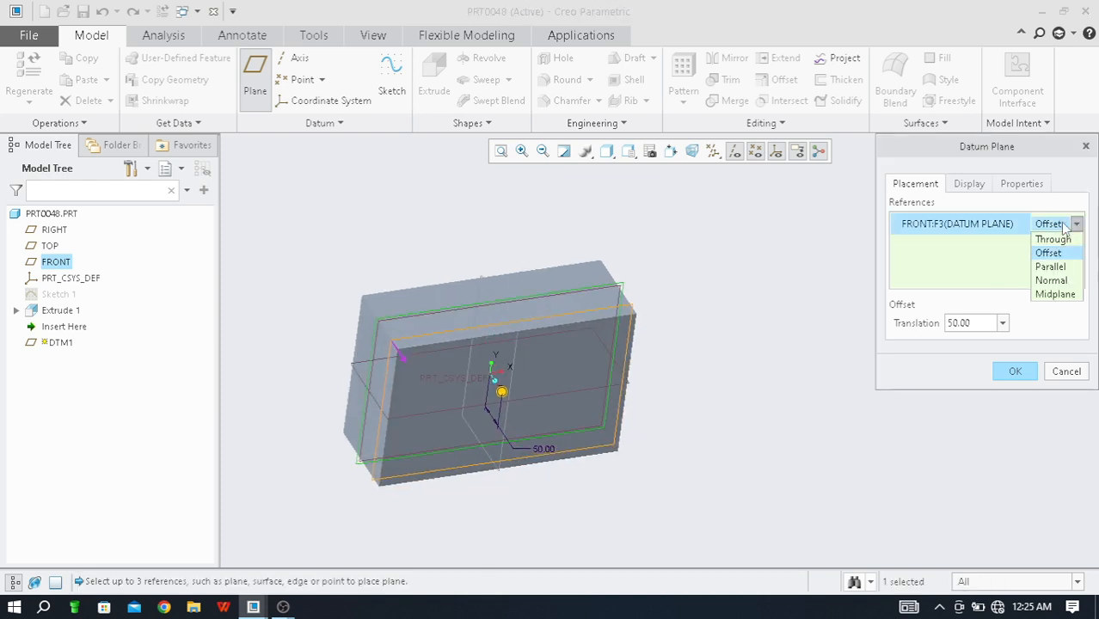
left_click(1054, 240)
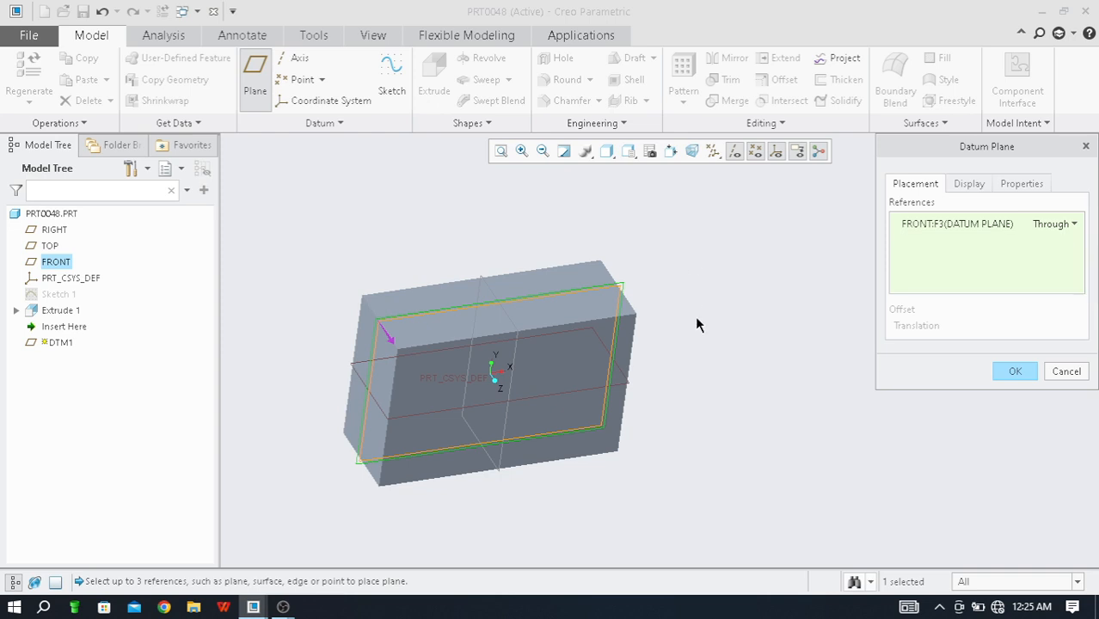
mouse_move(738, 398)
middle_mouse_down()
mouse_move(719, 432)
mouse_move(736, 419)
mouse_move(741, 369)
mouse_move(697, 351)
mouse_move(670, 409)
mouse_move(679, 394)
mouse_move(633, 417)
mouse_move(597, 403)
mouse_move(639, 425)
middle_mouse_up()
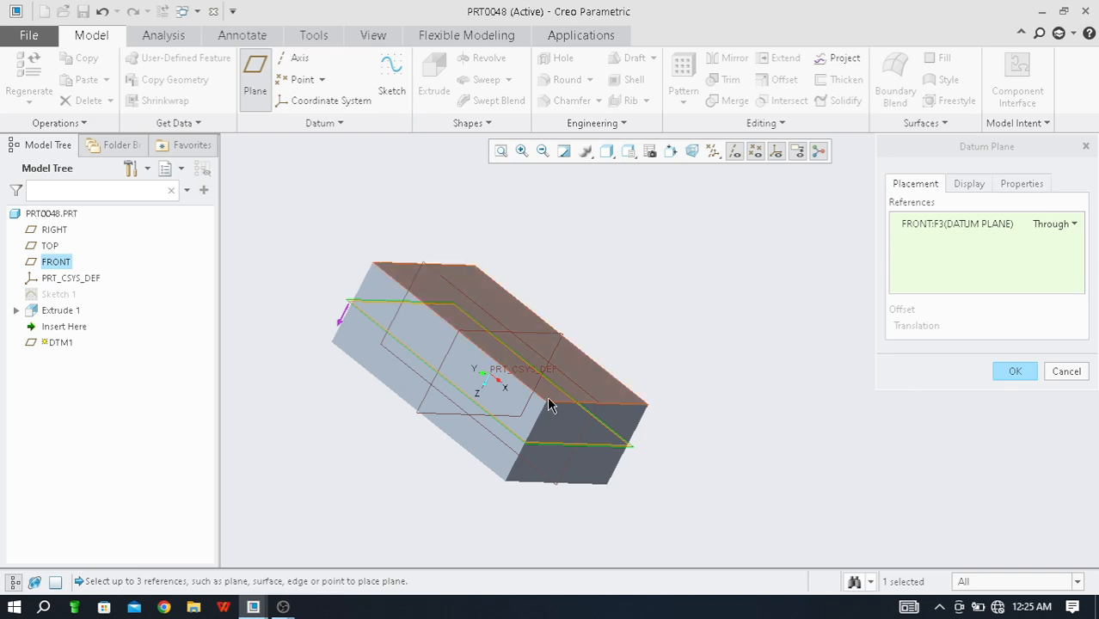
scroll(549, 409, "down", 2)
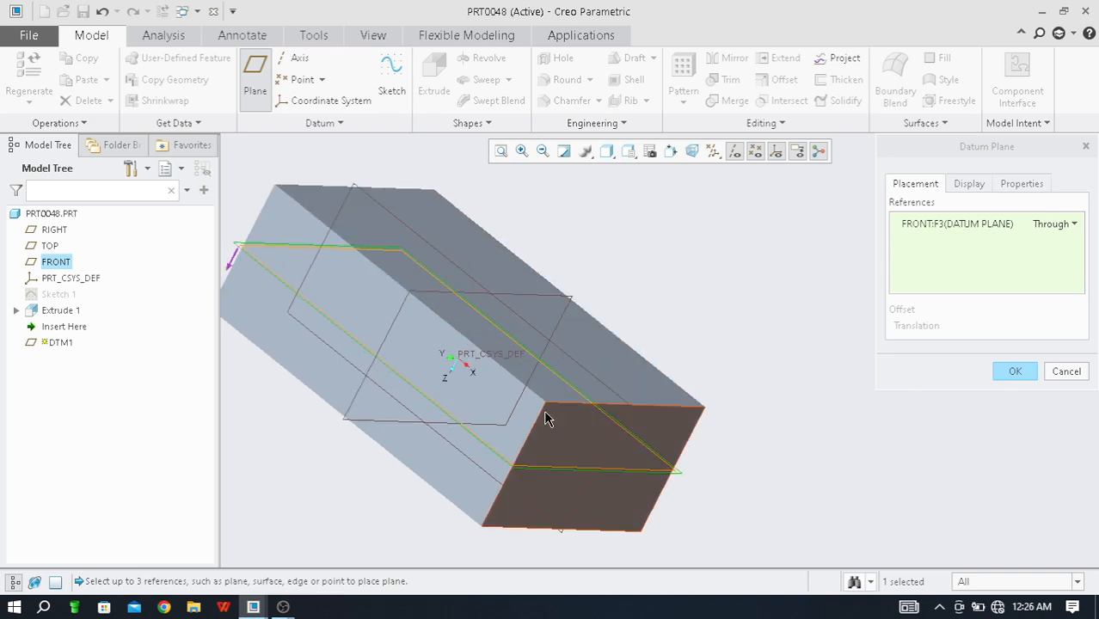
- Create a datum plane through three block corners: both ends of one long edge and the diagonally opposite corner of the adjoining end face
left_click(546, 408)
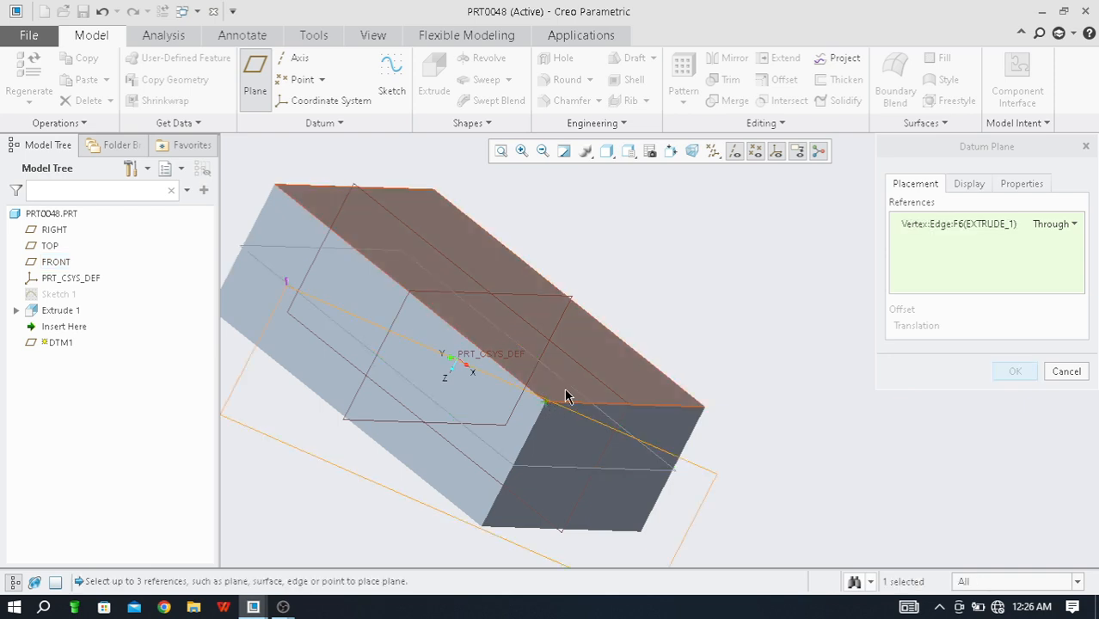
scroll(572, 372, "up", 4)
middle_click_drag(507, 509, 508, 540)
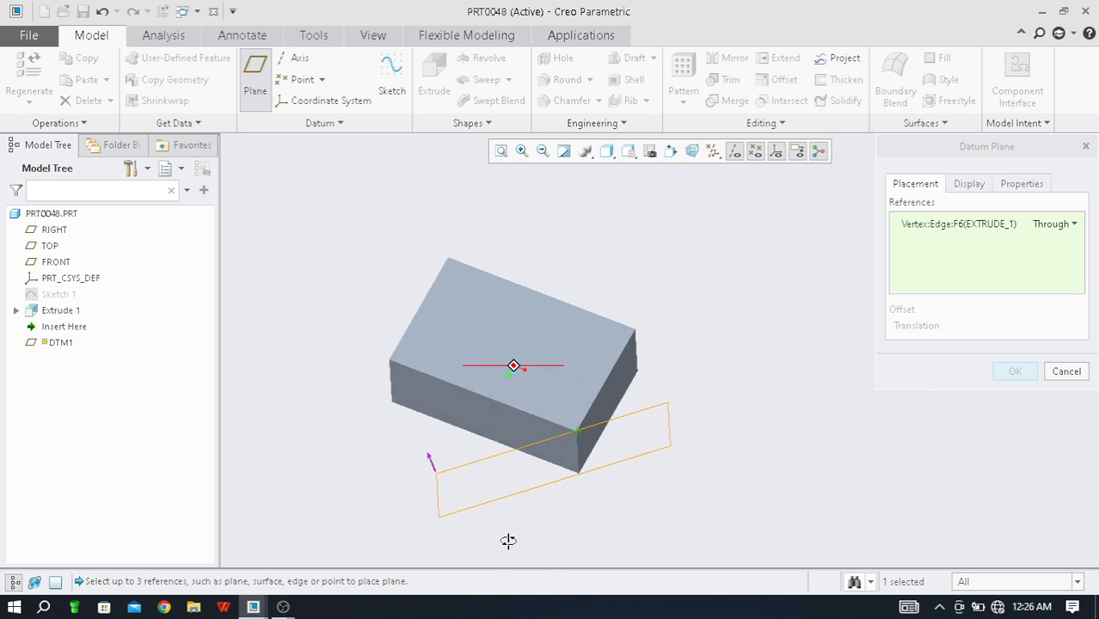
left_click(390, 364)
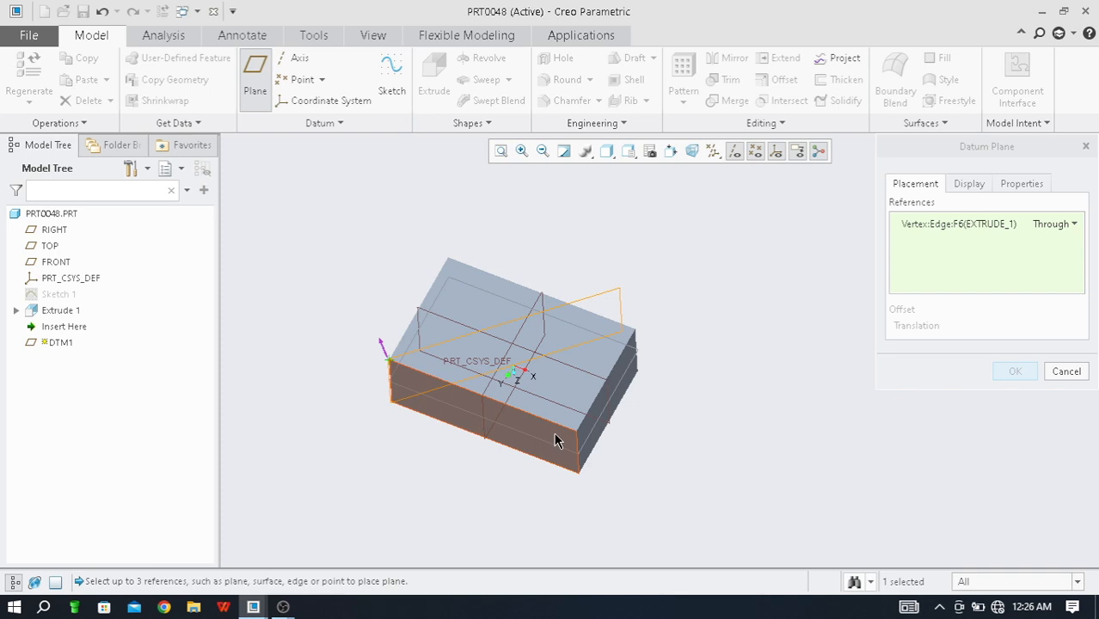
mouse_move(554, 443)
middle_mouse_down()
mouse_move(550, 474)
mouse_move(559, 456)
middle_mouse_up()
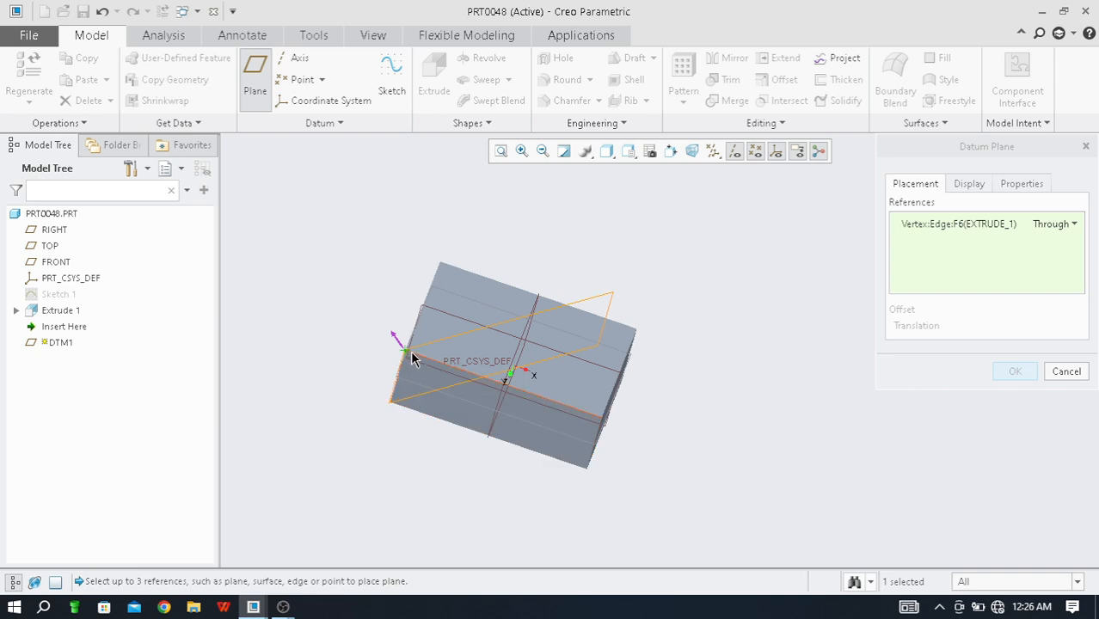
left_click(604, 422, "ctrl")
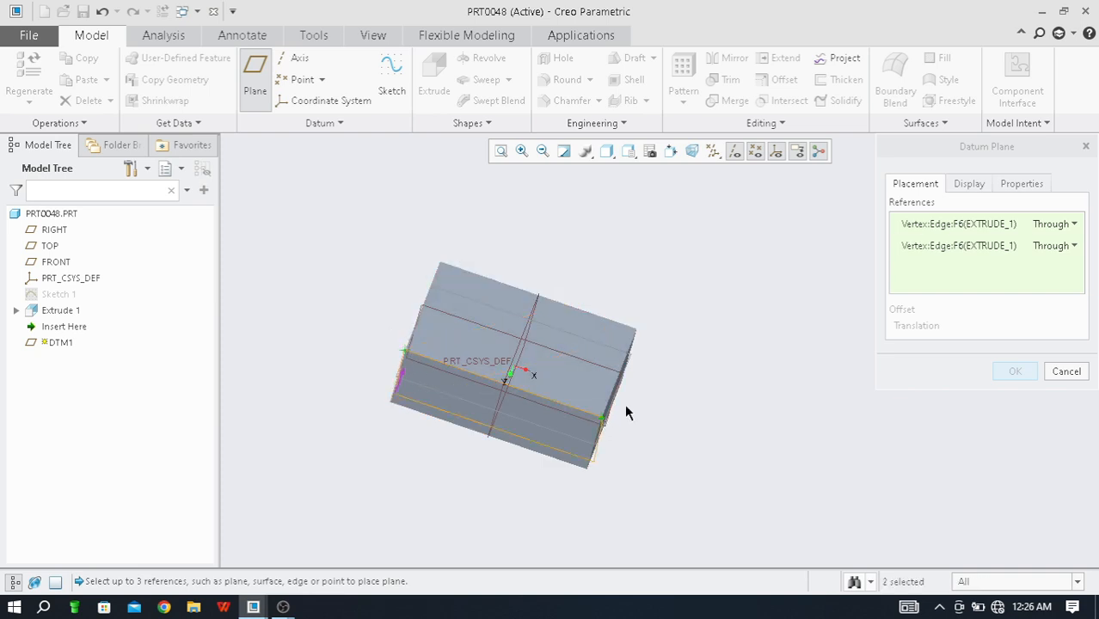
middle_click_drag(581, 481, 543, 441)
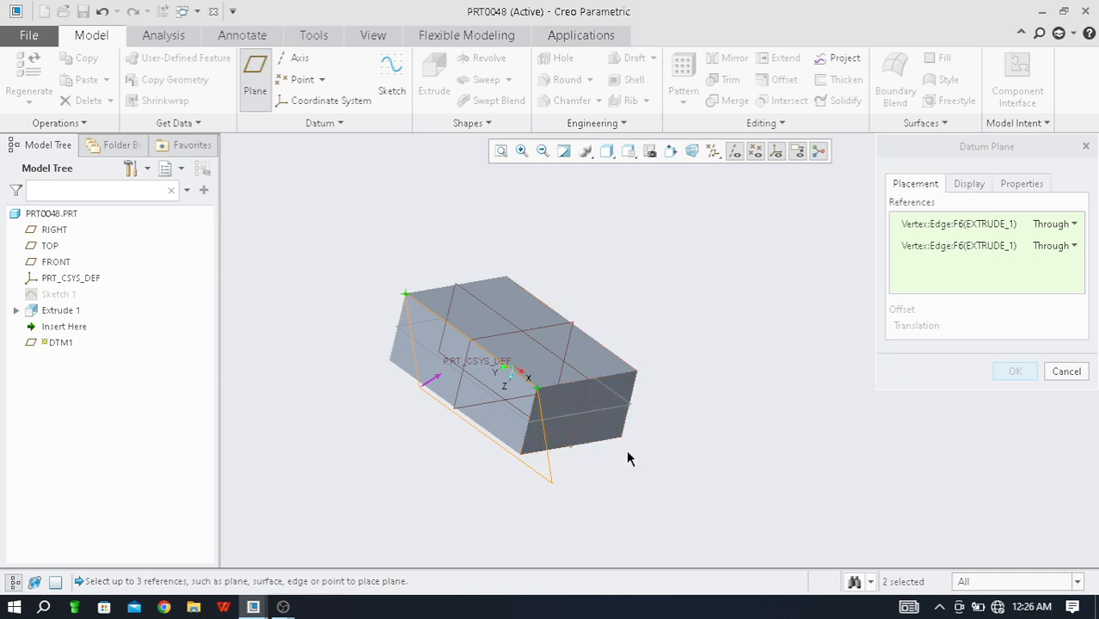
middle_click_drag(628, 457, 626, 456)
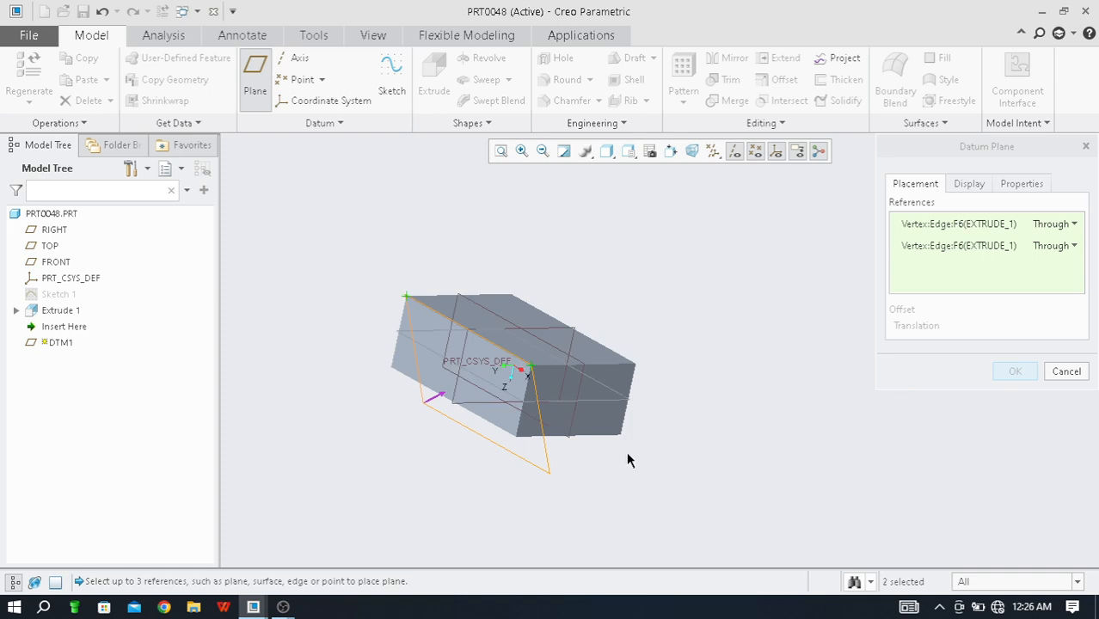
left_click(620, 433)
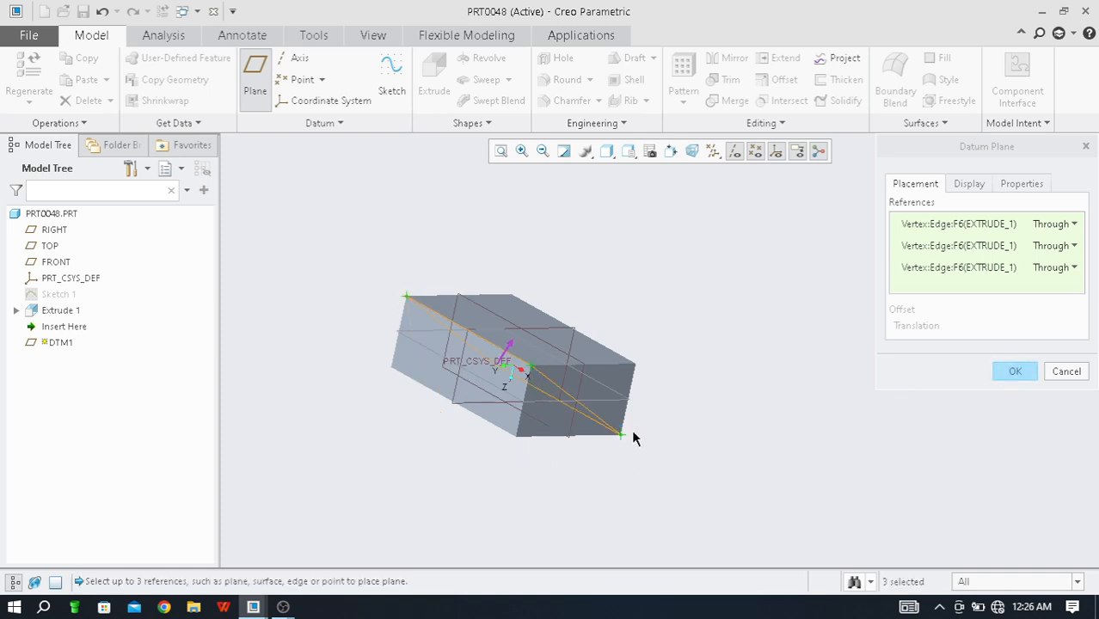
middle_click_drag(611, 489, 574, 497)
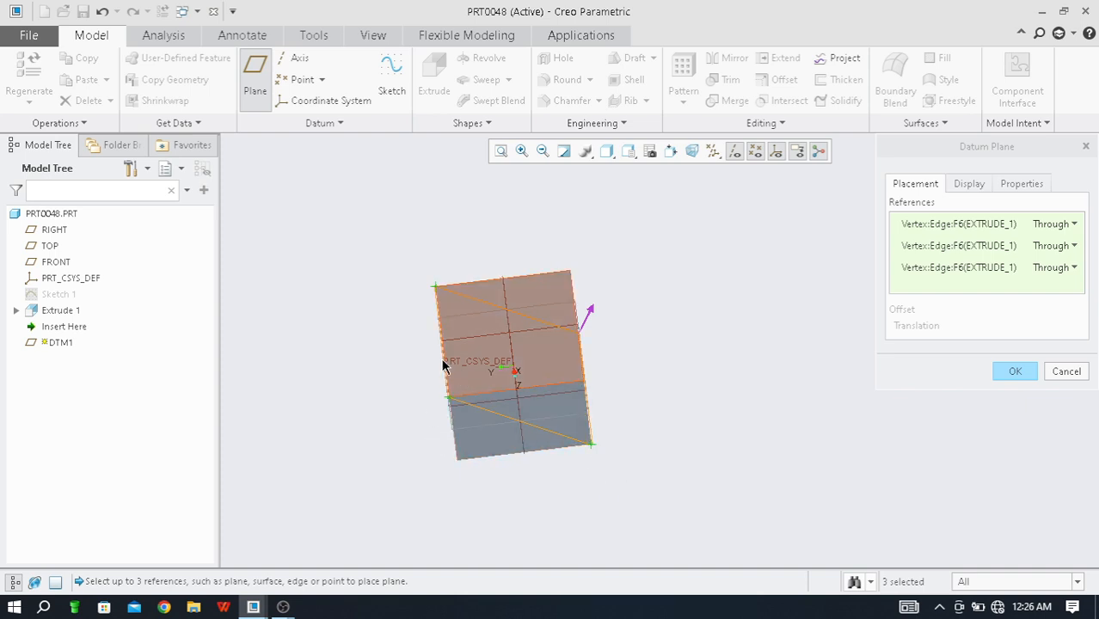
mouse_move(448, 483)
middle_mouse_down()
mouse_move(481, 467)
mouse_move(528, 381)
mouse_move(523, 368)
mouse_move(589, 351)
mouse_move(520, 363)
mouse_move(525, 329)
mouse_move(535, 326)
mouse_move(535, 352)
mouse_move(541, 349)
middle_mouse_up()
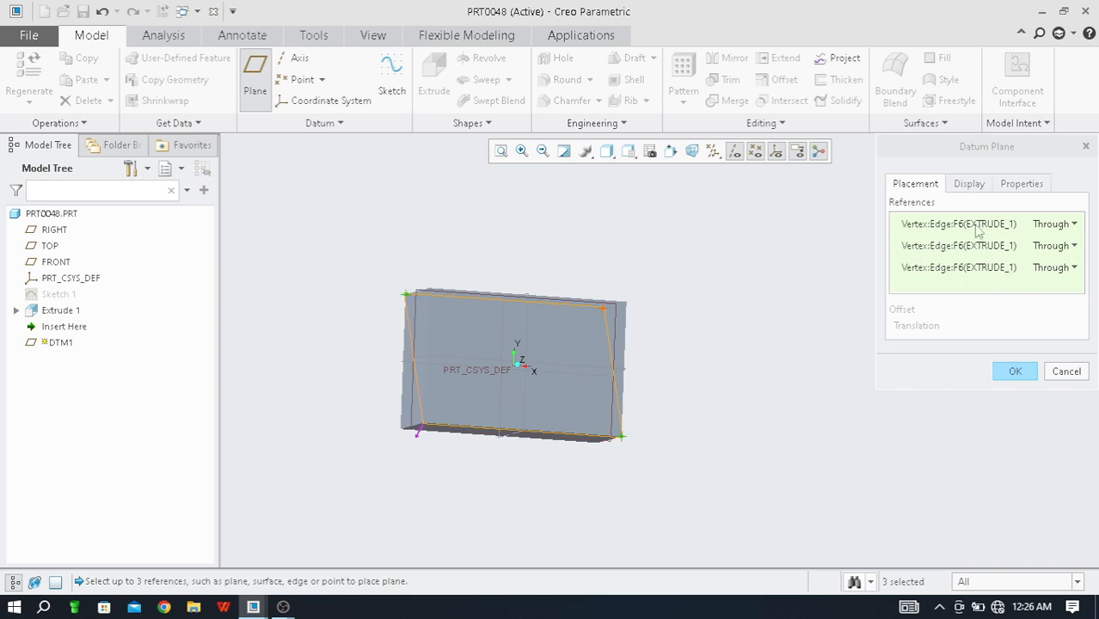
left_click(1016, 371)
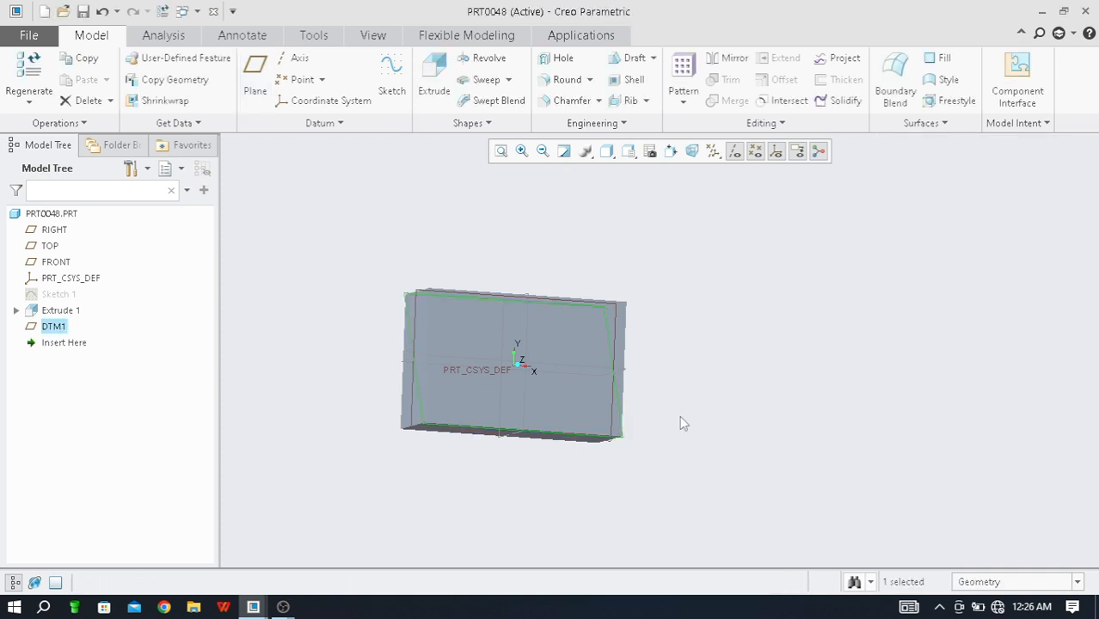
- Undo the datum plane through the three corner vertices
key("ctrl+z")
middle_click_drag(562, 481, 550, 501)
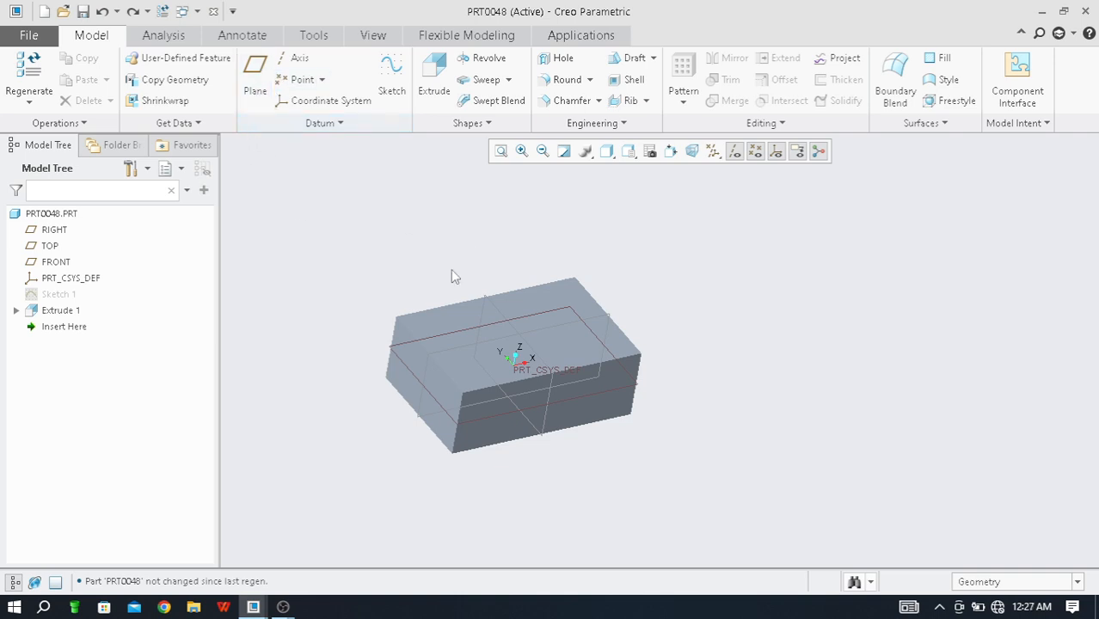
middle_click_drag(448, 352, 482, 460)
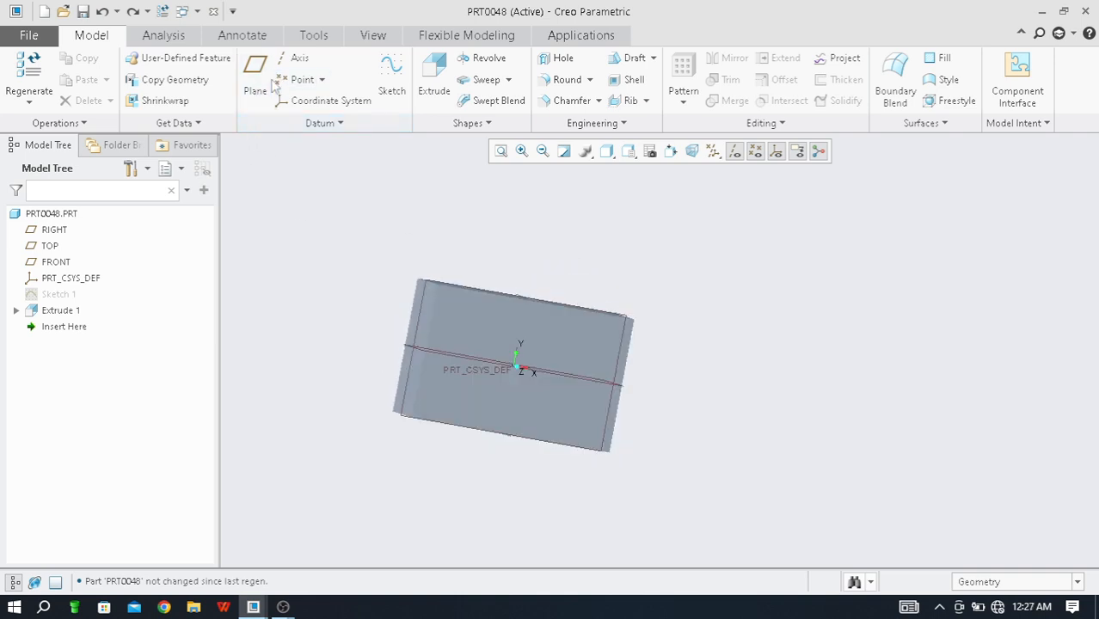
middle_click_drag(538, 376, 549, 413)
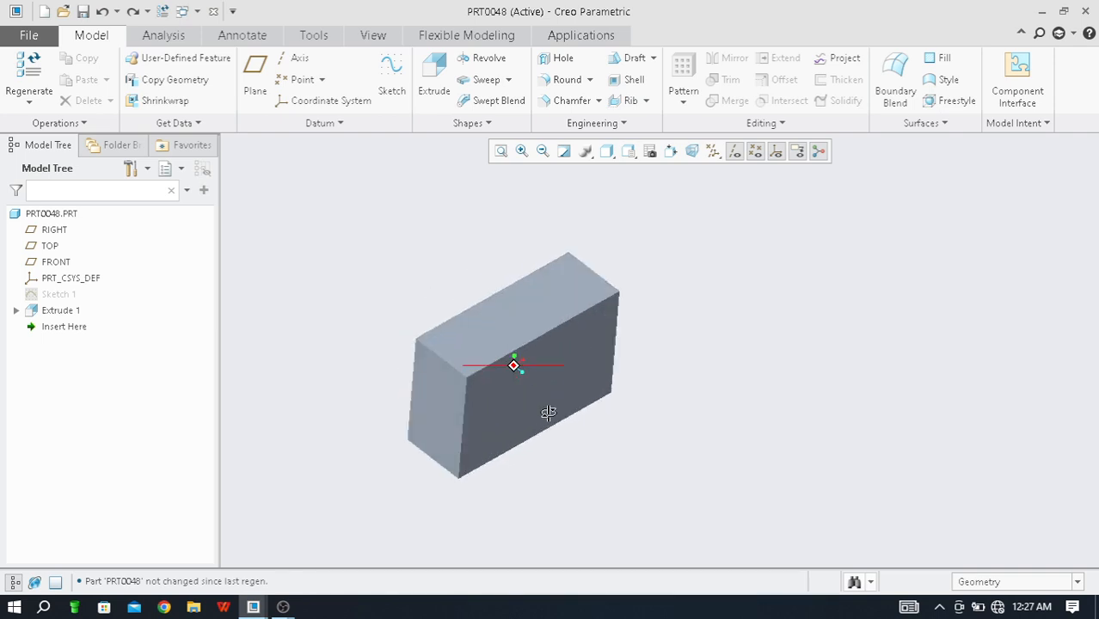
- Start a new datum plane from the RIGHT plane and set that reference's constraint to Parallel
left_click(542, 338)
left_click(256, 82)
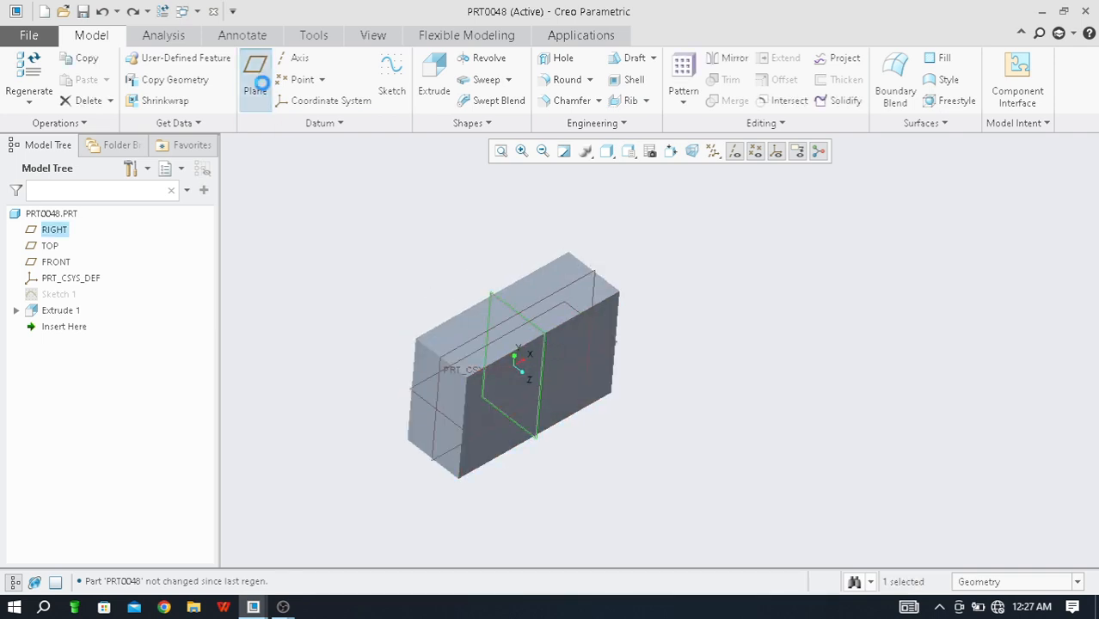
left_click(1067, 226)
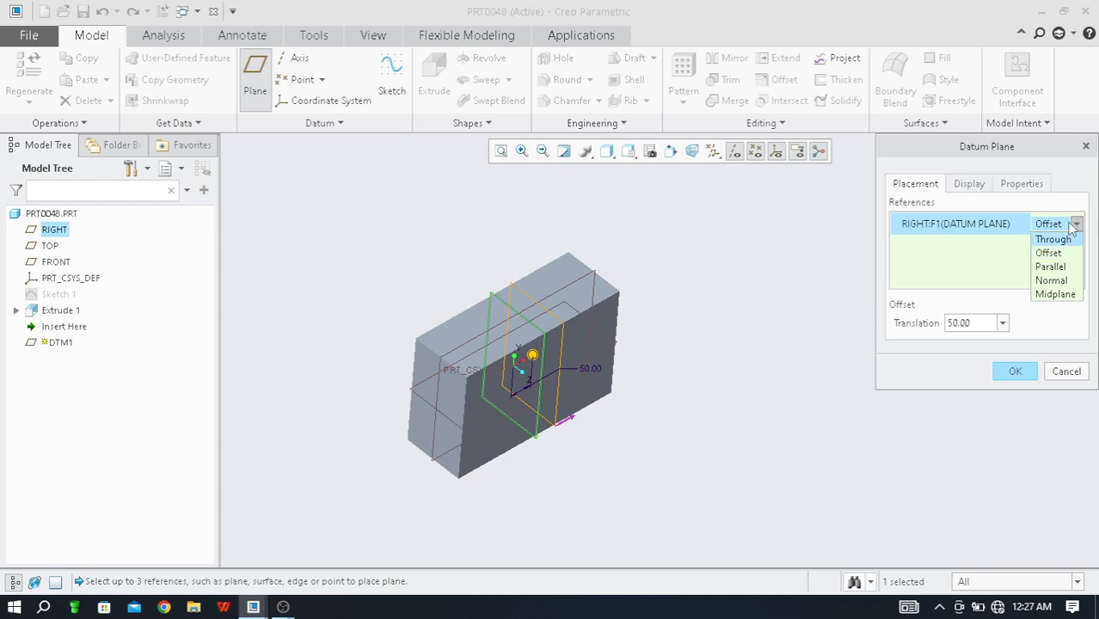
left_click(1051, 267)
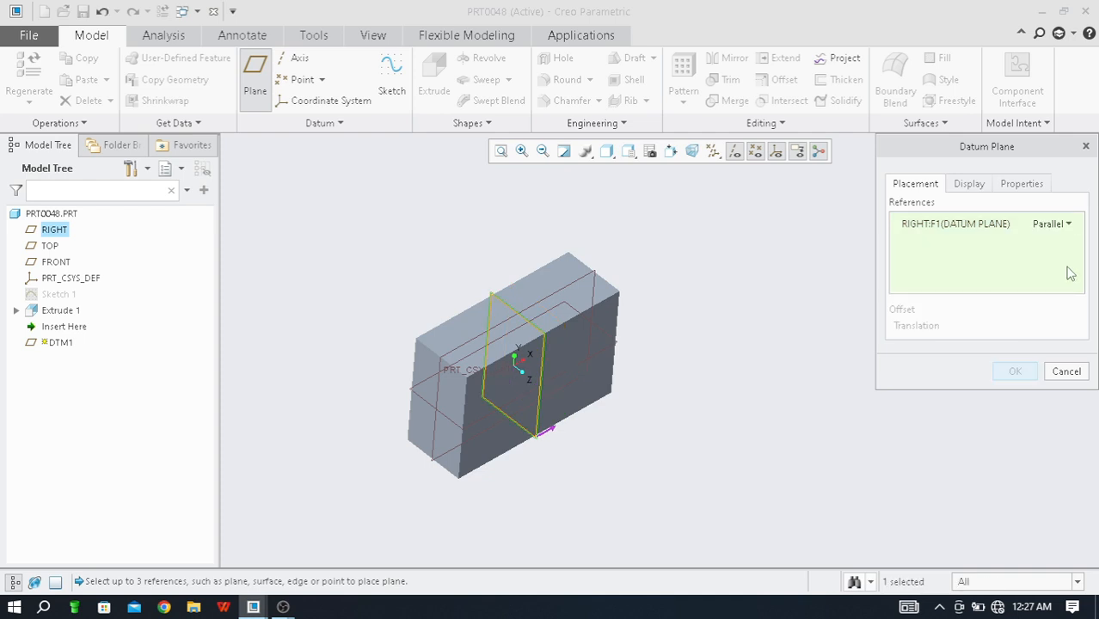
middle_click_drag(778, 417, 729, 420)
scroll(506, 381, "down", 3)
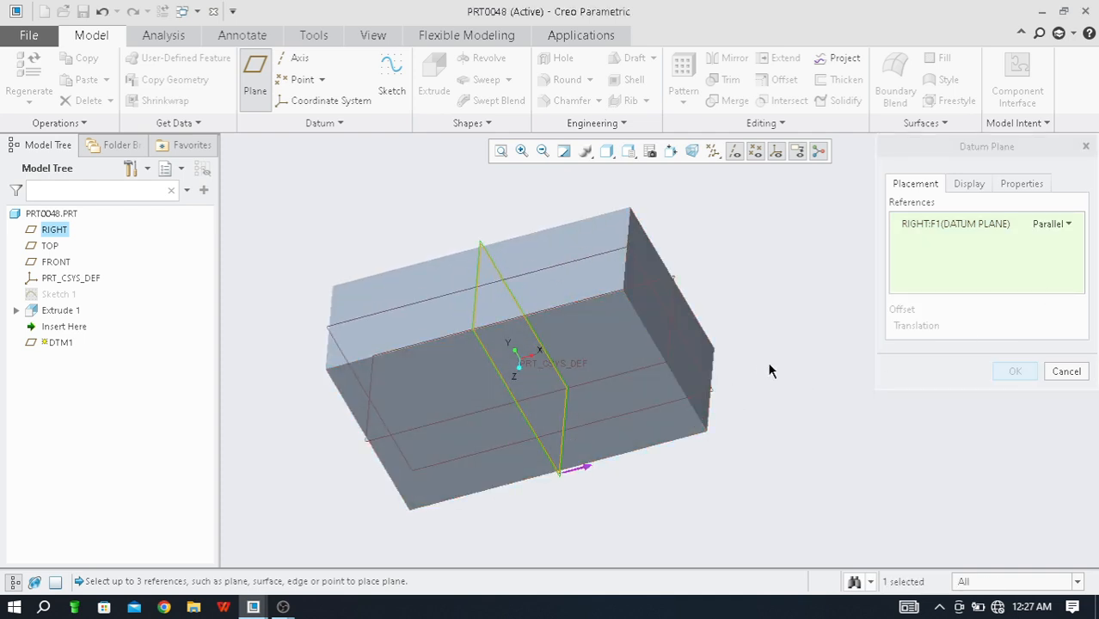
- Set the RIGHT reference's constraint to Normal and add the two end vertices of one short corner edge as Through references
left_click(1069, 225)
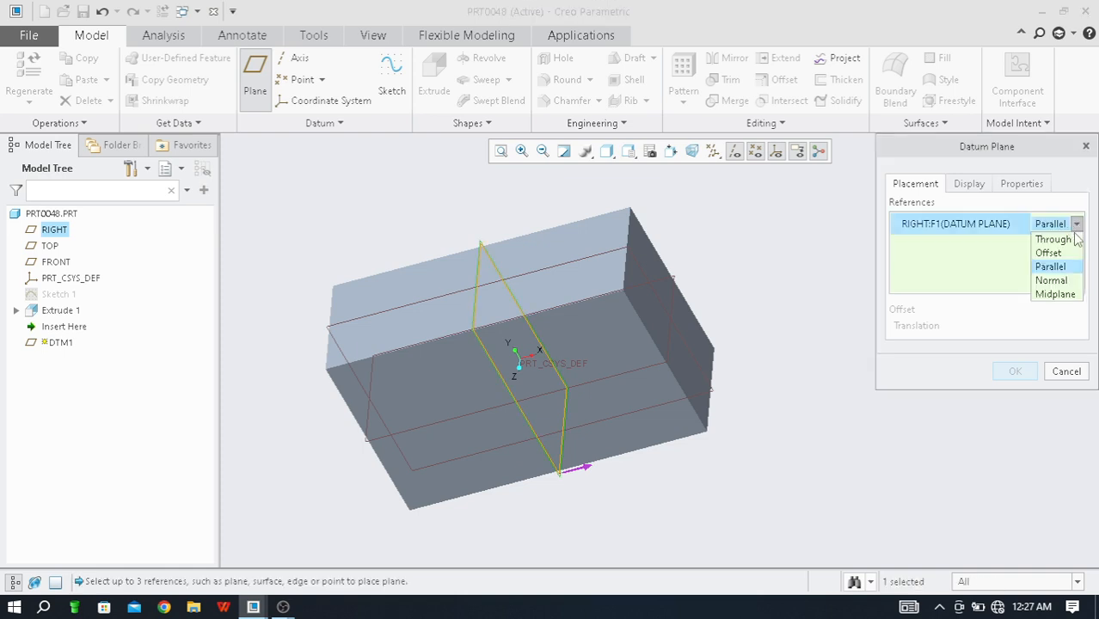
left_click(1073, 282)
middle_click_drag(459, 357, 597, 415)
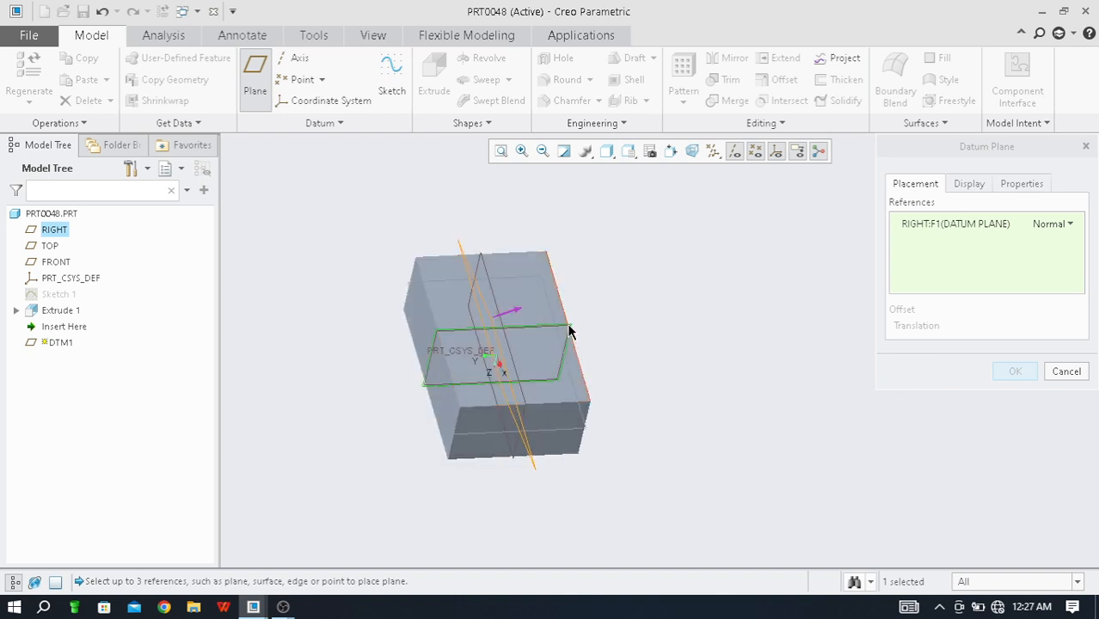
middle_click_drag(569, 331, 484, 389)
scroll(483, 380, "up", 3)
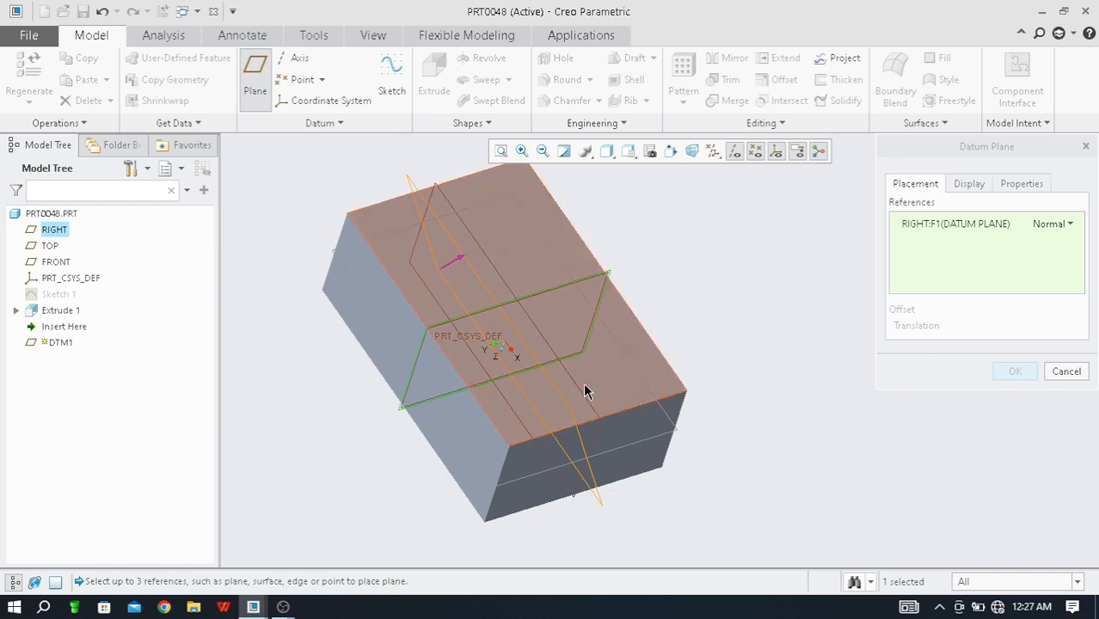
left_click(510, 447)
middle_click_drag(557, 398, 426, 411)
left_click(473, 389)
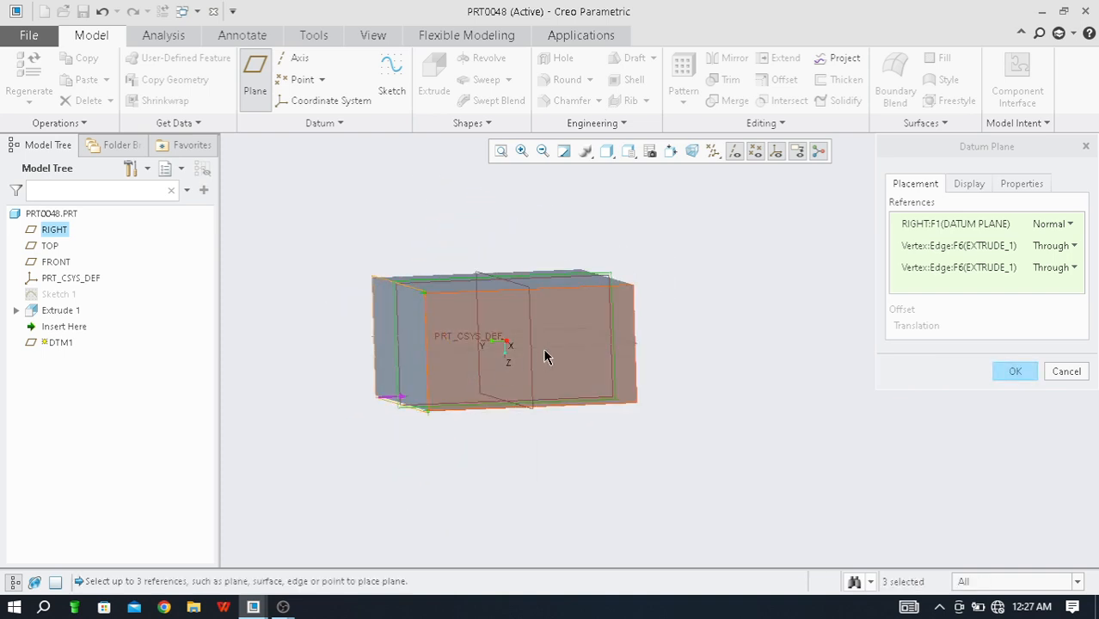
middle_click_drag(544, 356, 440, 413)
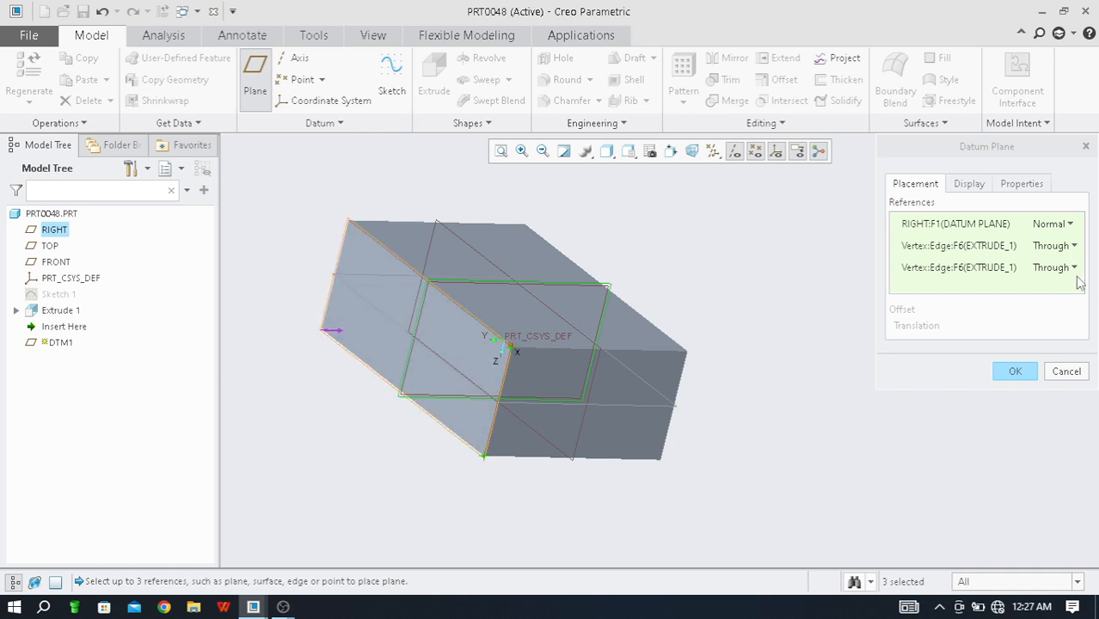
left_click(1074, 225)
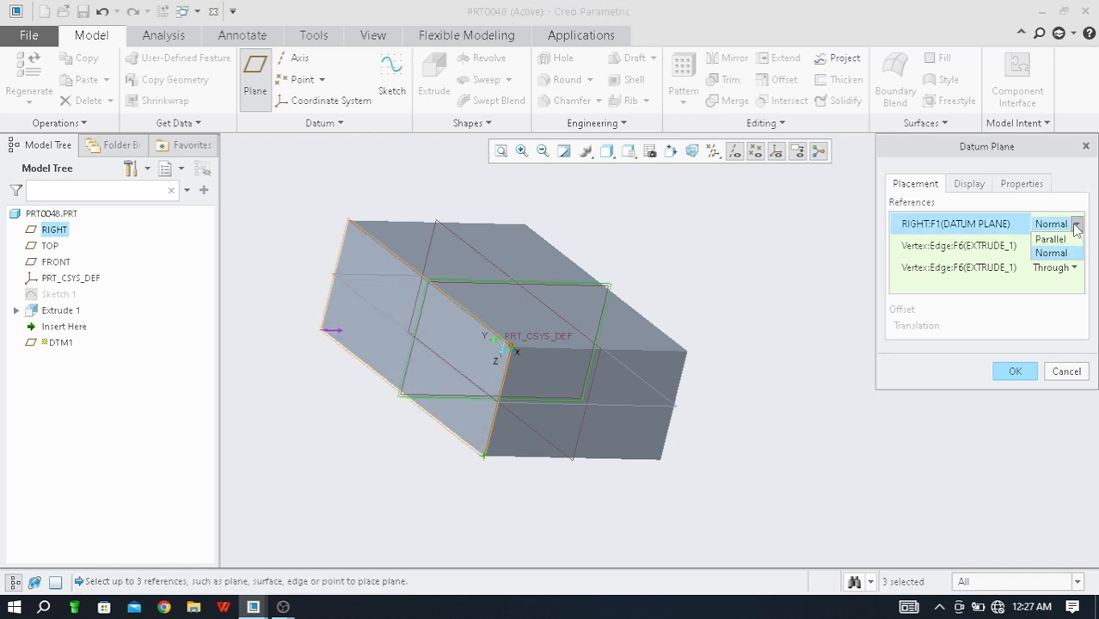
left_click(1020, 293)
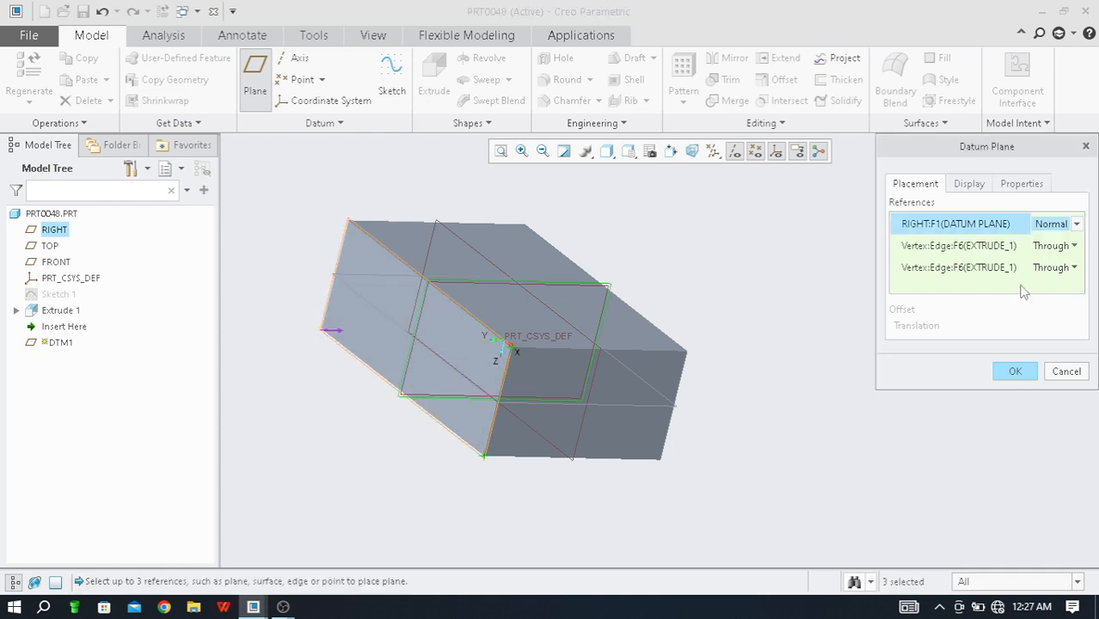
- Remove both vertex references from the new datum plane, keeping only the RIGHT plane
left_click(978, 269)
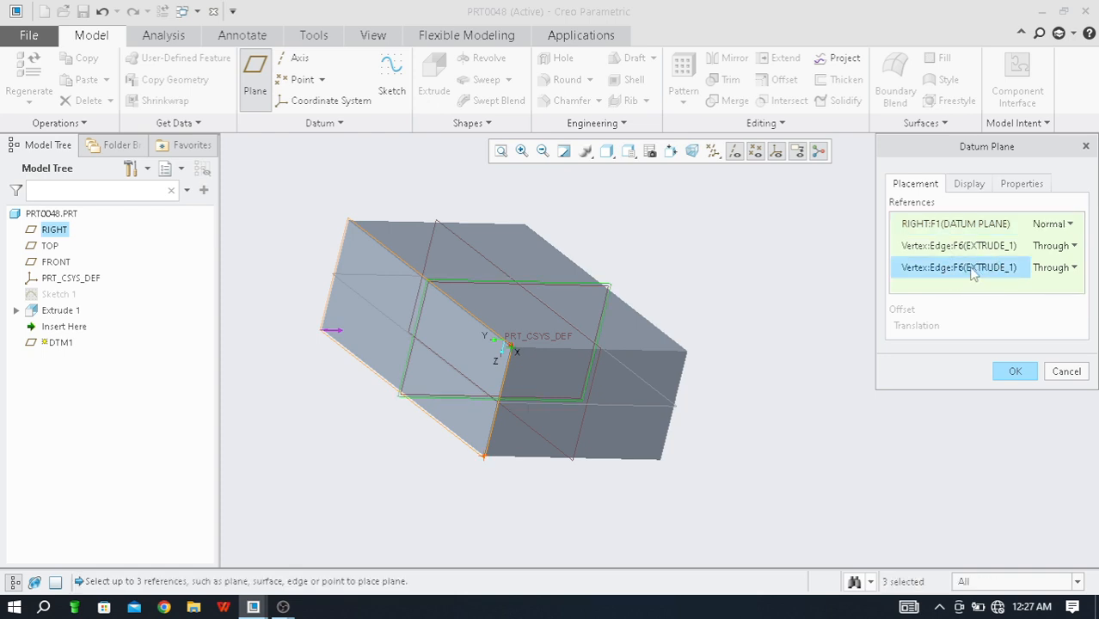
right_click(974, 272)
left_click(996, 277)
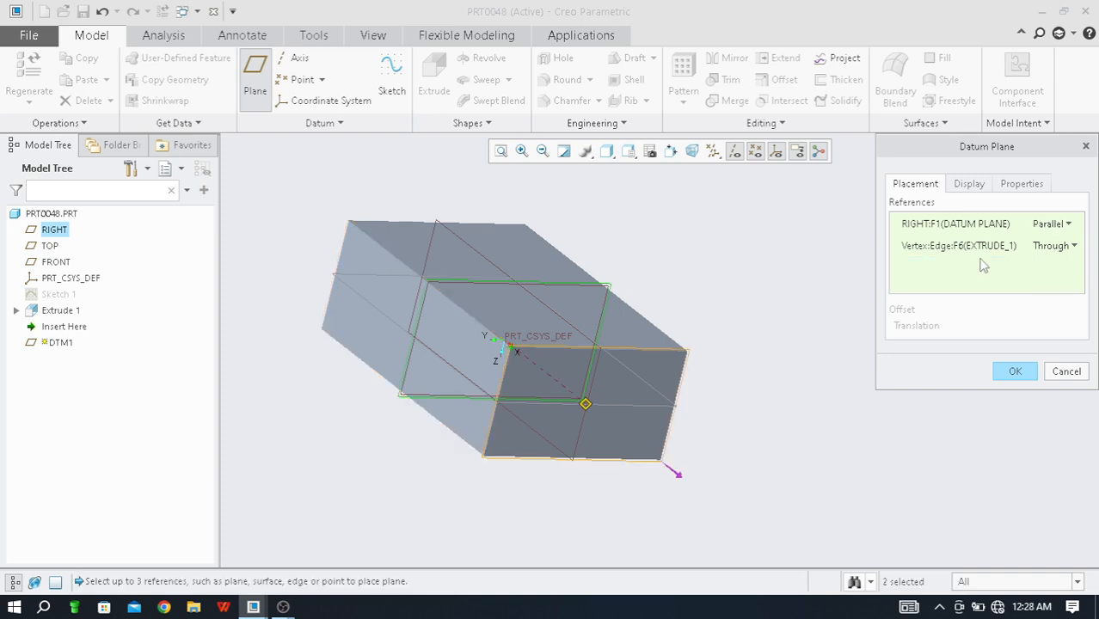
right_click(978, 249)
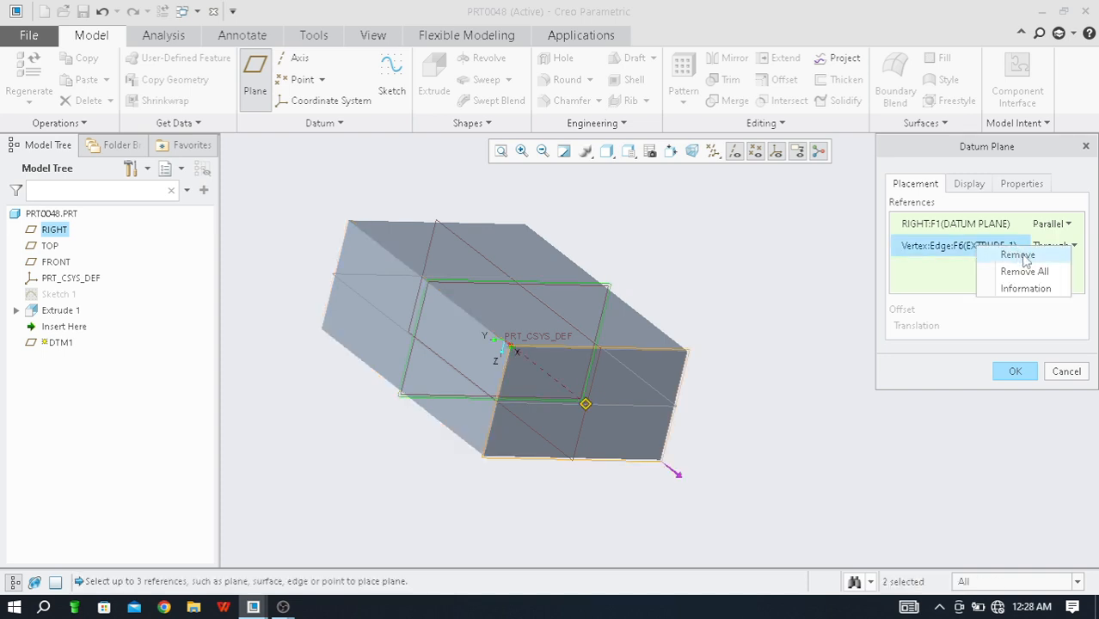
left_click(1017, 256)
mouse_move(783, 417)
middle_mouse_down()
mouse_move(751, 425)
mouse_move(765, 421)
middle_mouse_up()
- Change the RIGHT reference's constraint to Midplane
left_click(1064, 224)
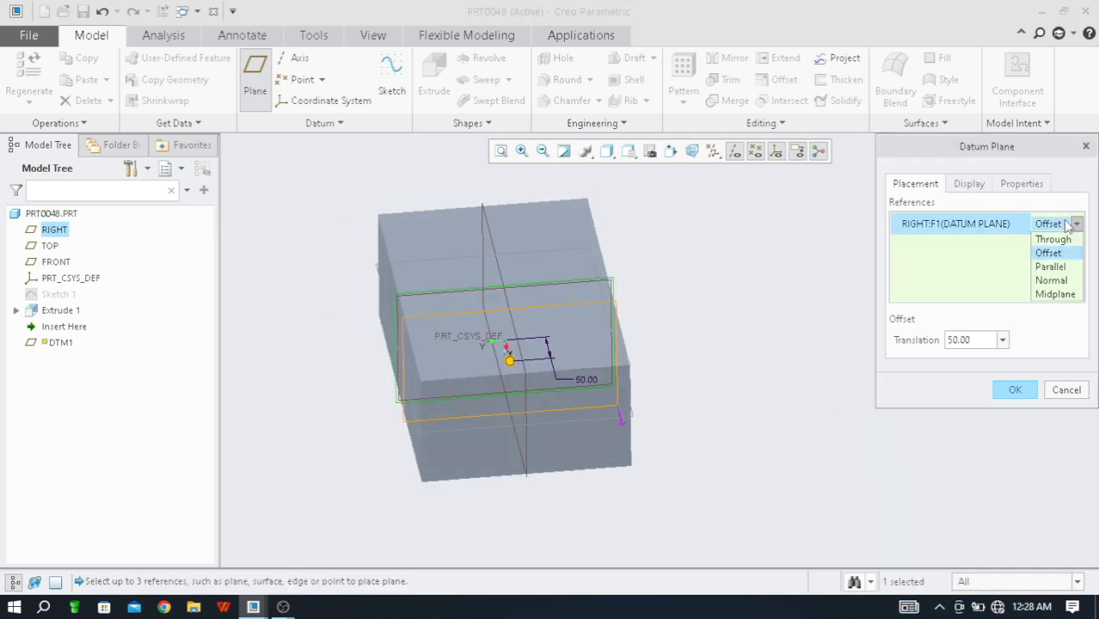
left_click(1075, 296)
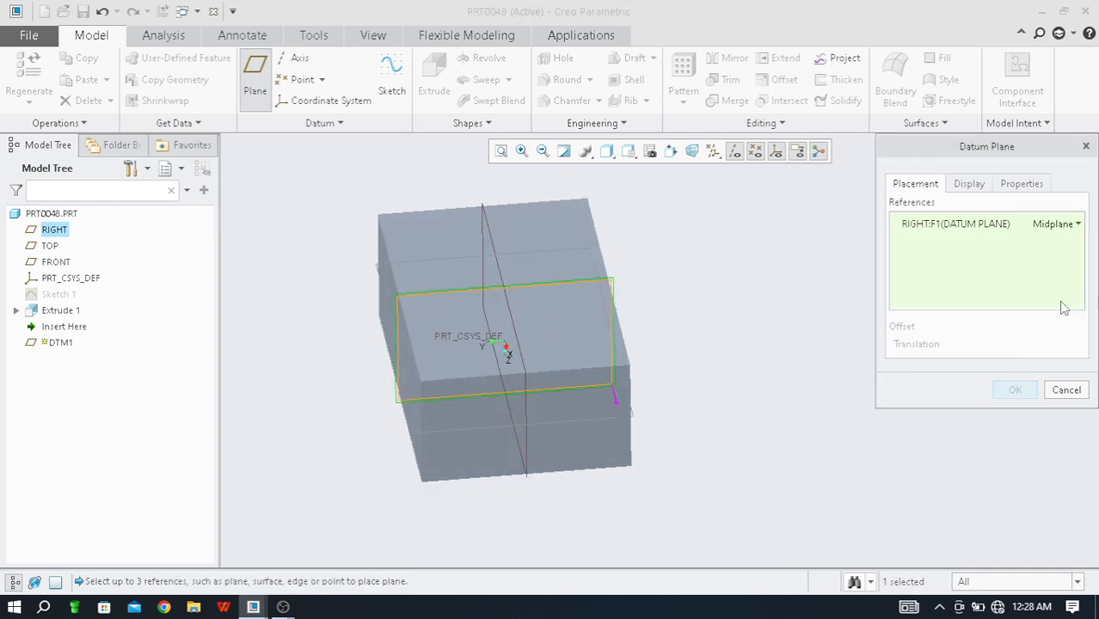
middle_click_drag(801, 435, 790, 459)
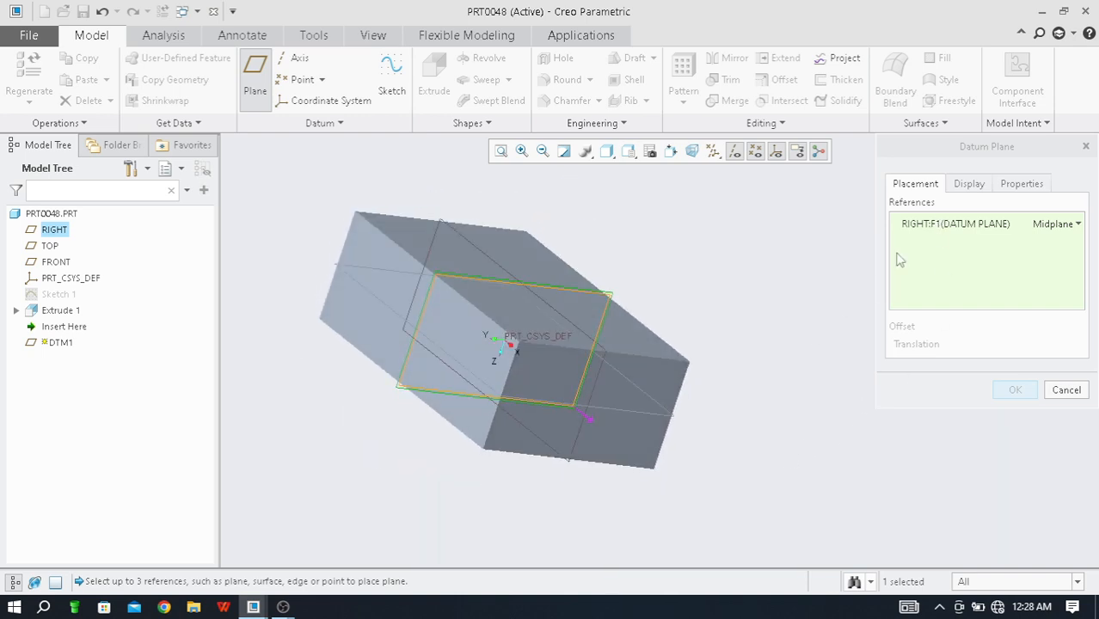
- Turn on outline adjustment for the datum plane and enlarge its outline from two opposite corners to about 337 wide by 239 high
left_click(968, 184)
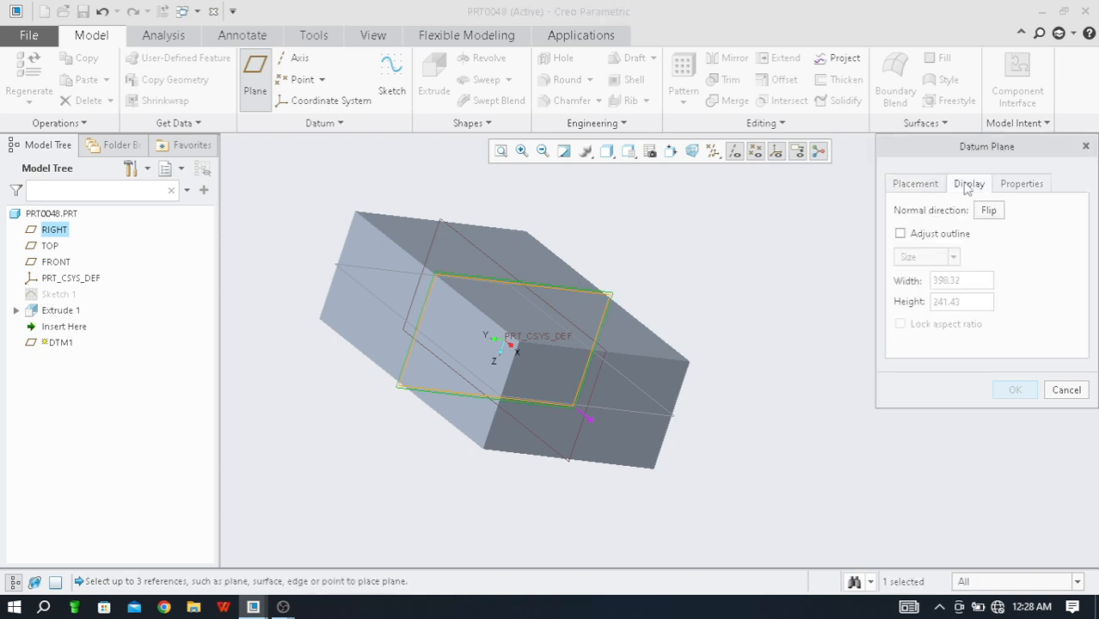
left_click(900, 234)
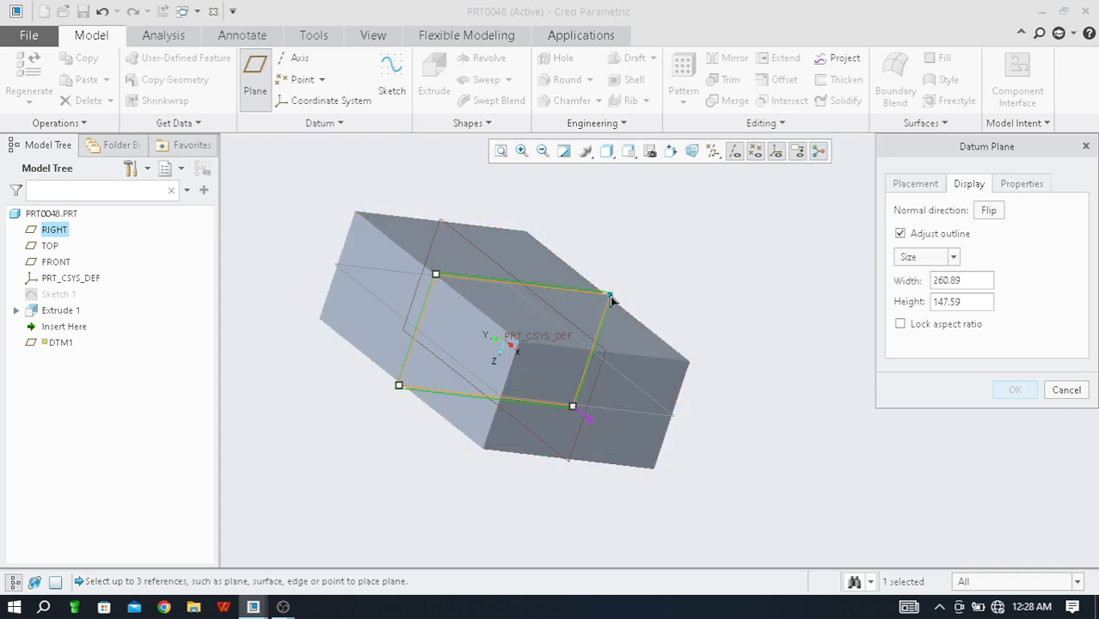
left_click_drag(609, 297, 650, 257)
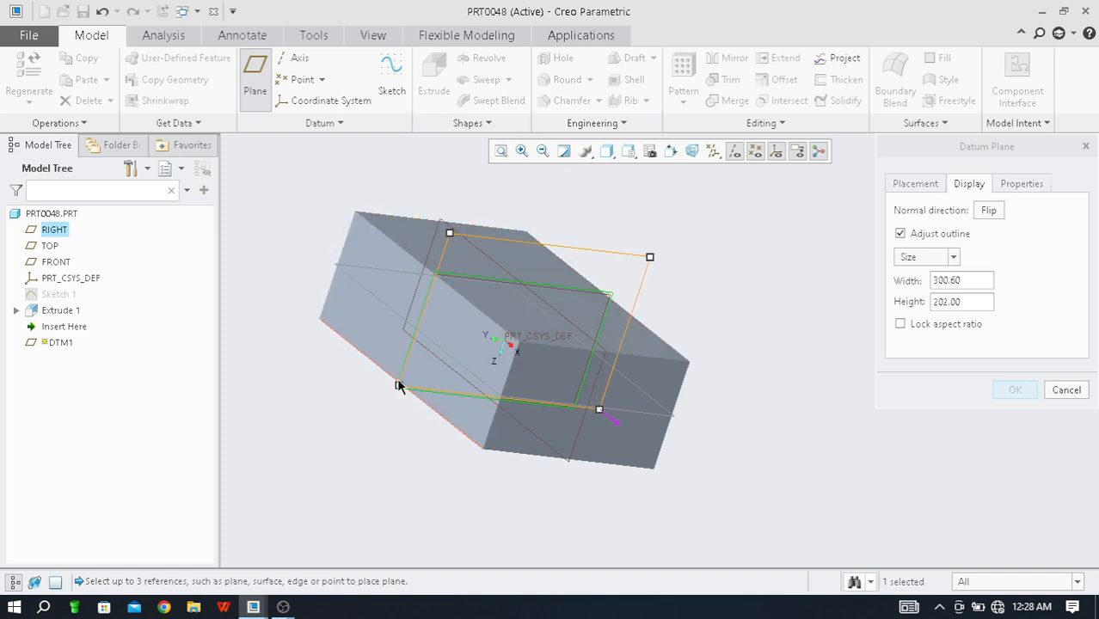
left_click_drag(399, 386, 366, 415)
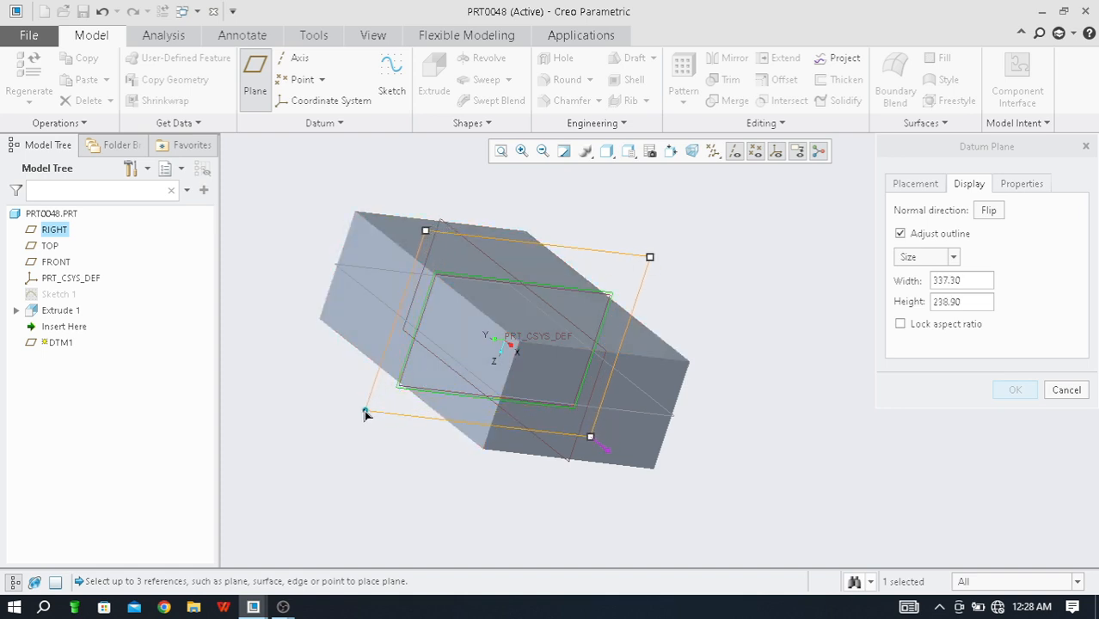
- Change the RIGHT reference's constraint to Through and then to Normal
middle_click_drag(412, 467, 446, 459)
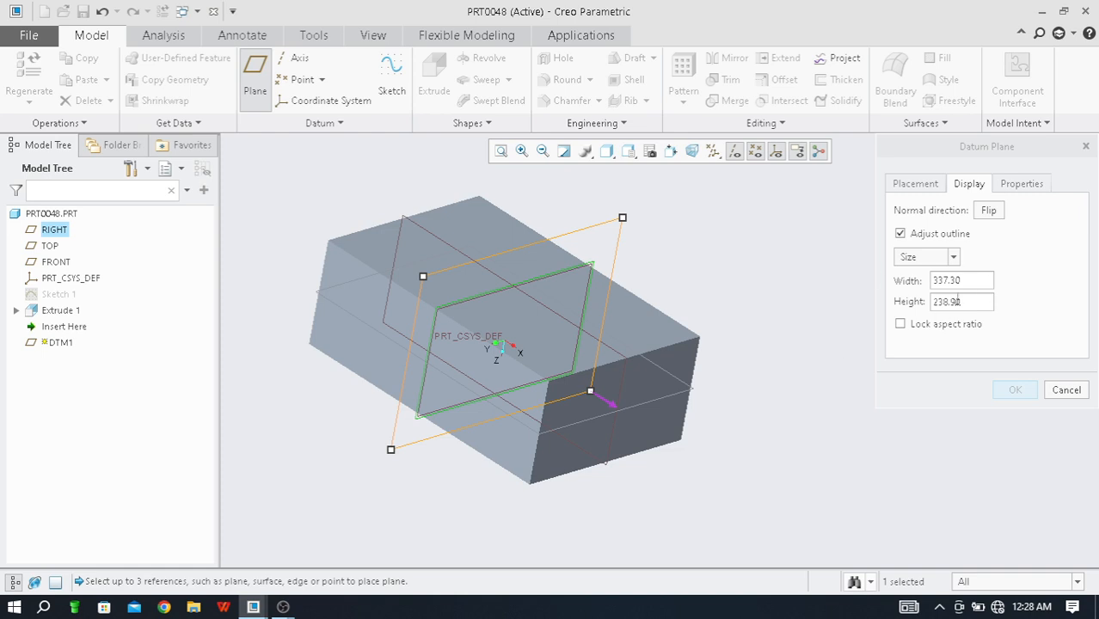
left_click(919, 187)
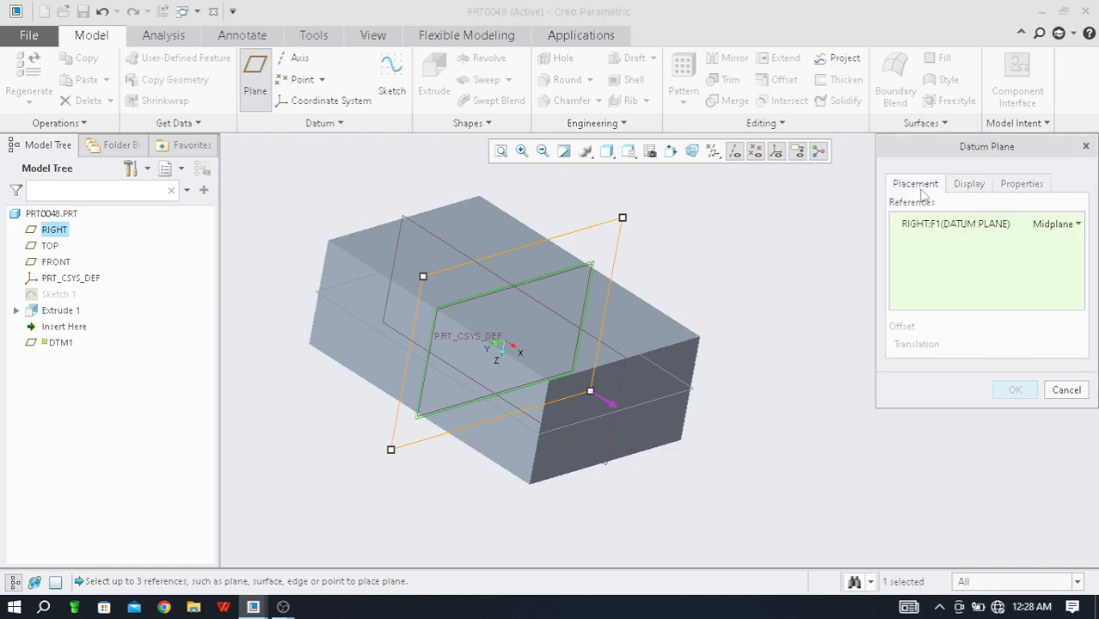
left_click(1067, 224)
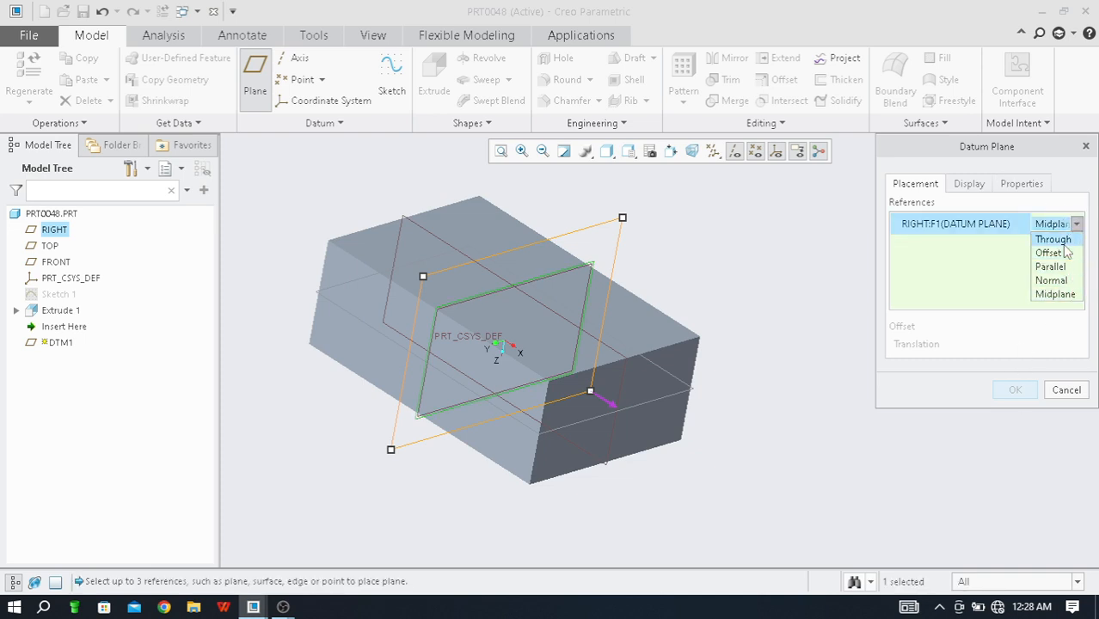
left_click(1065, 242)
middle_click_drag(727, 446, 614, 466)
left_click(1074, 225)
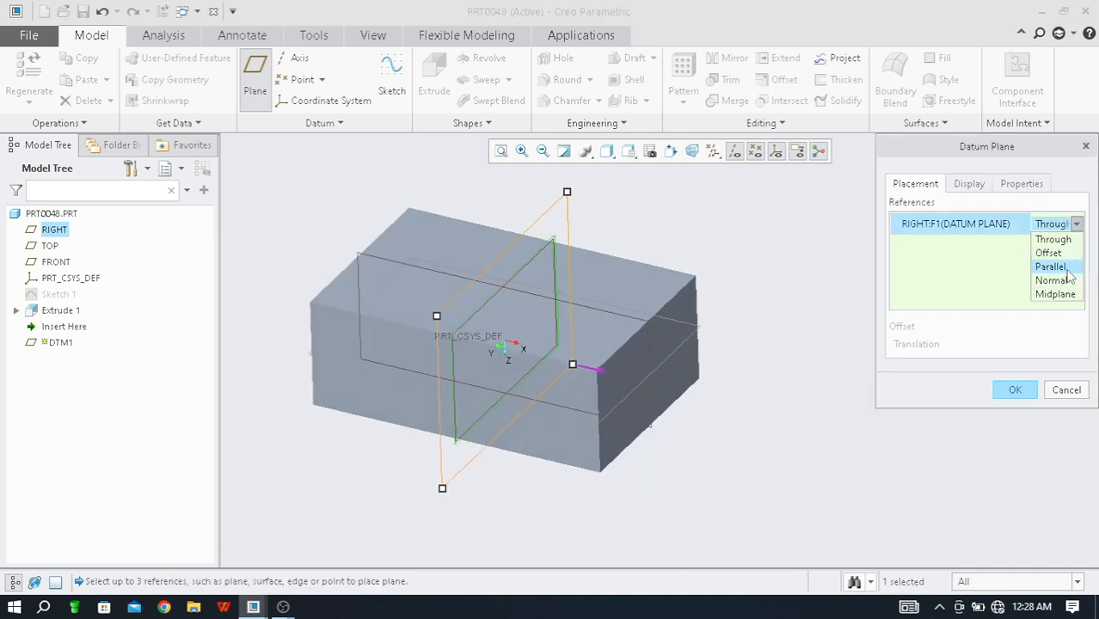
left_click(1053, 280)
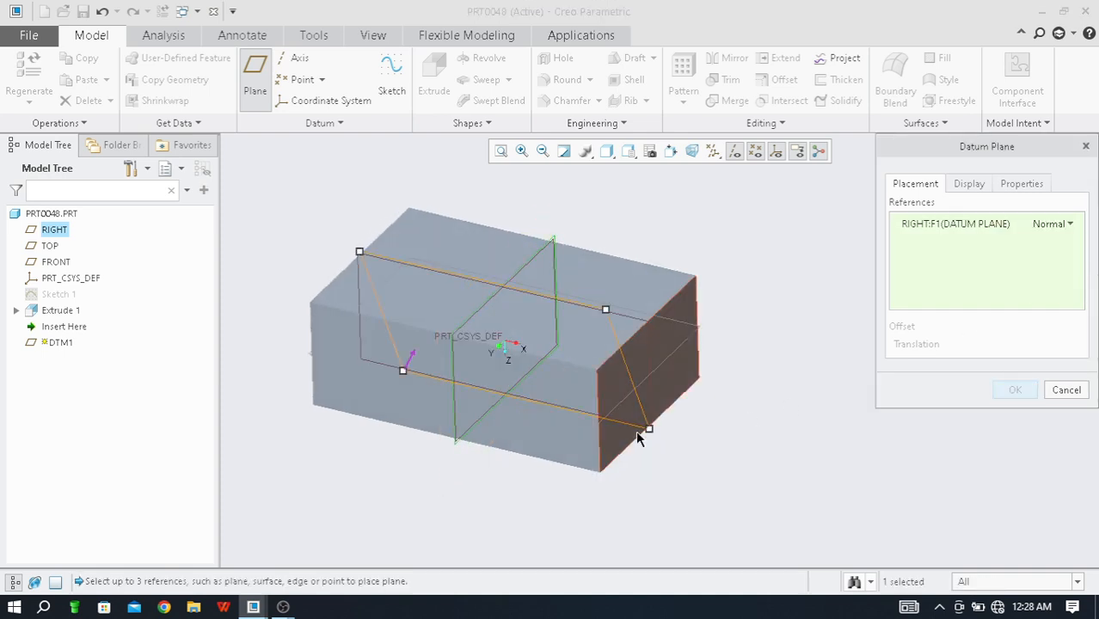
mouse_move(637, 439)
middle_mouse_down()
mouse_move(656, 466)
mouse_move(660, 405)
mouse_move(594, 428)
mouse_move(569, 413)
mouse_move(642, 424)
mouse_move(633, 445)
middle_mouse_up()
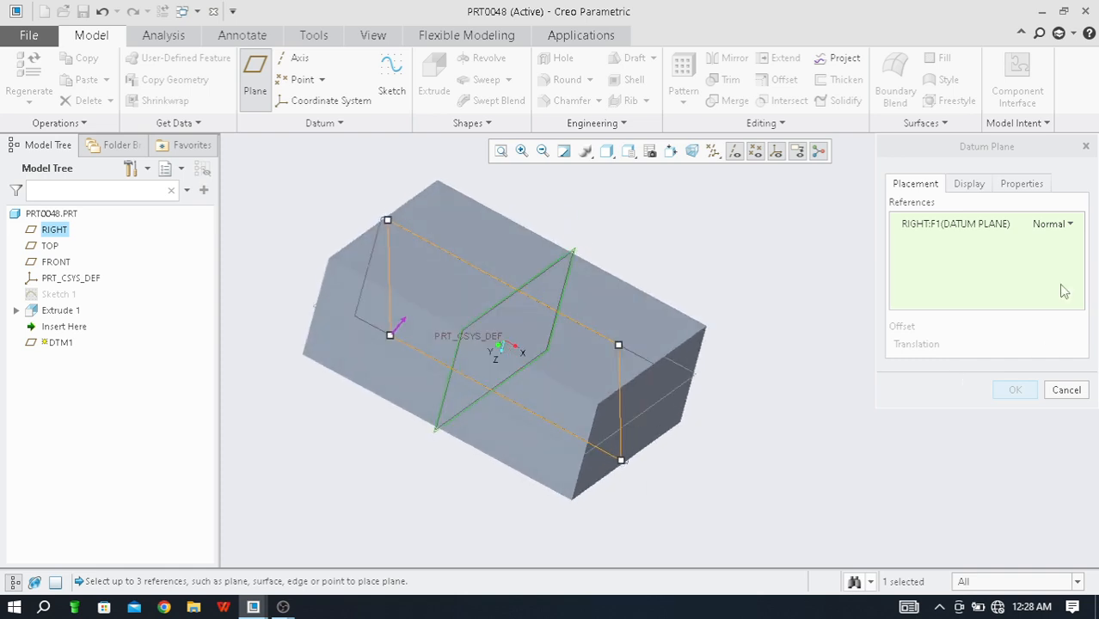
- Flip the datum plane's normal direction and back, and look at its properties
left_click(974, 186)
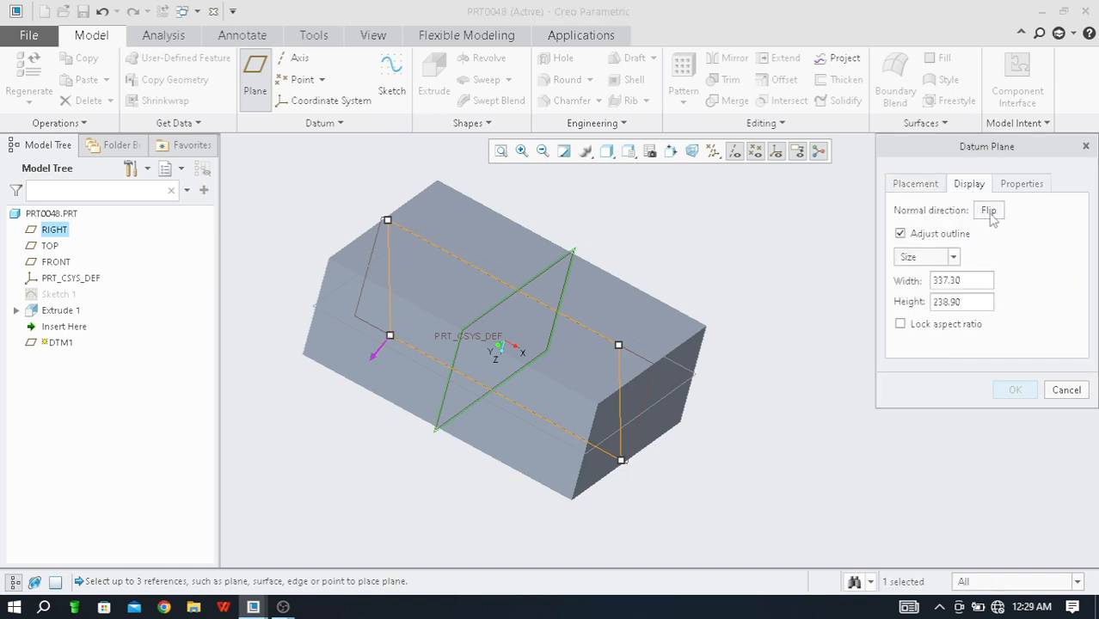
left_click(1009, 187)
left_click(936, 188)
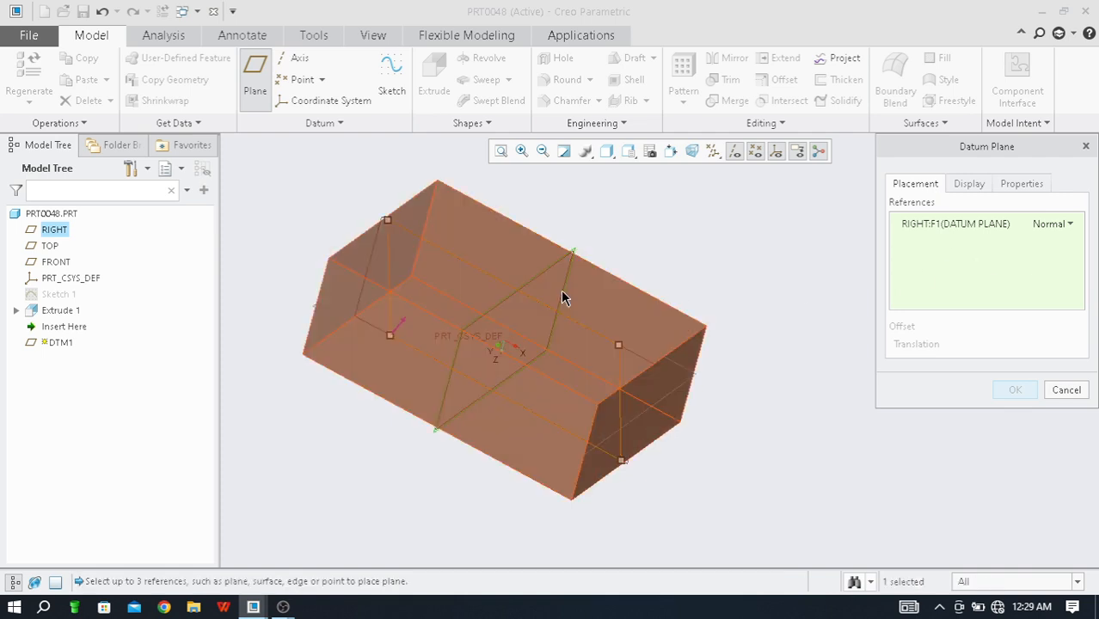
- Replace the RIGHT reference with the block's long side face and create the datum plane at an offset of 50
middle_click_drag(582, 371, 507, 434)
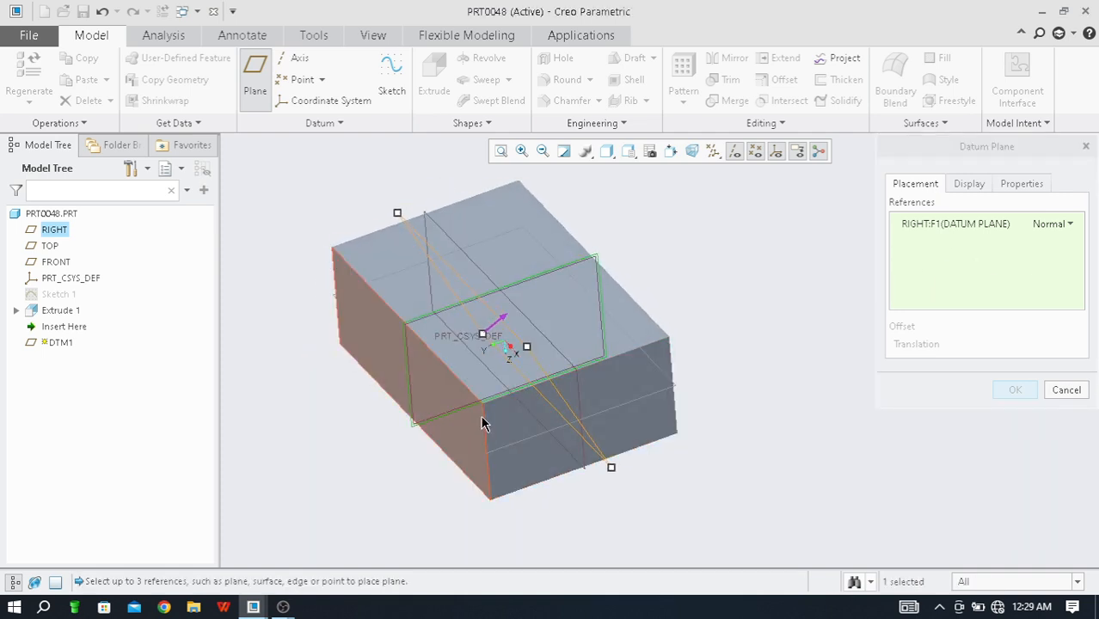
left_click(458, 403)
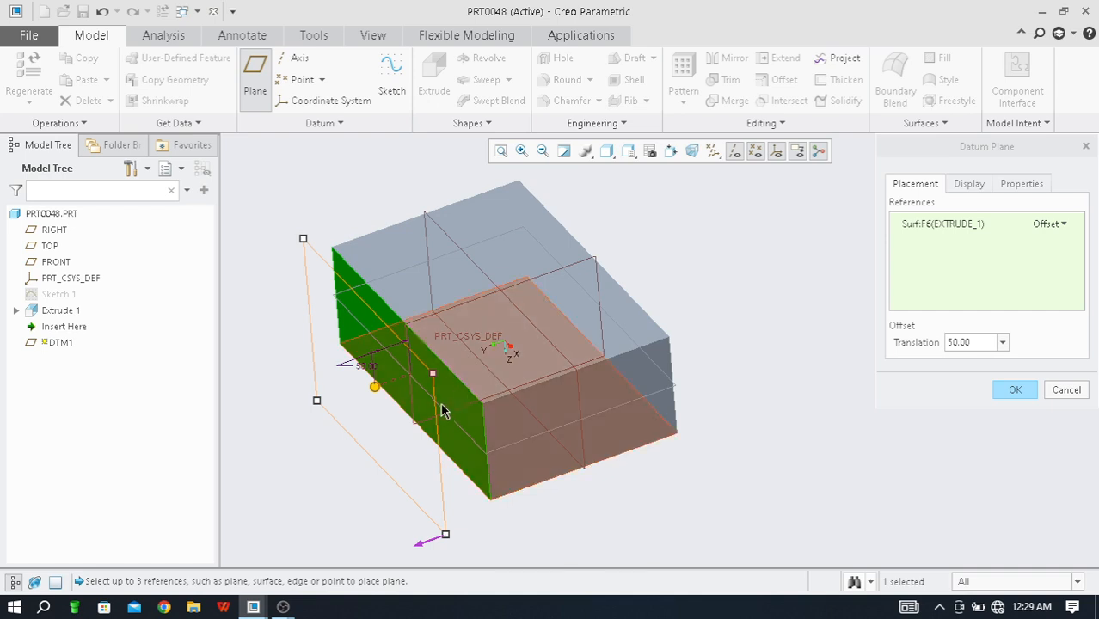
middle_click_drag(428, 434, 523, 461)
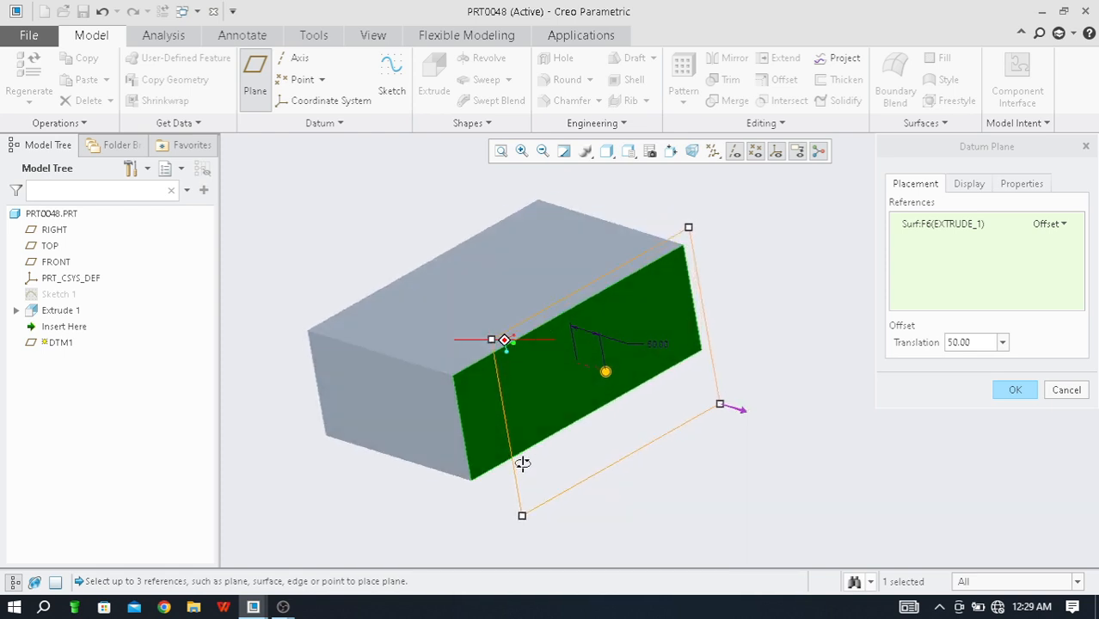
double_click(984, 342)
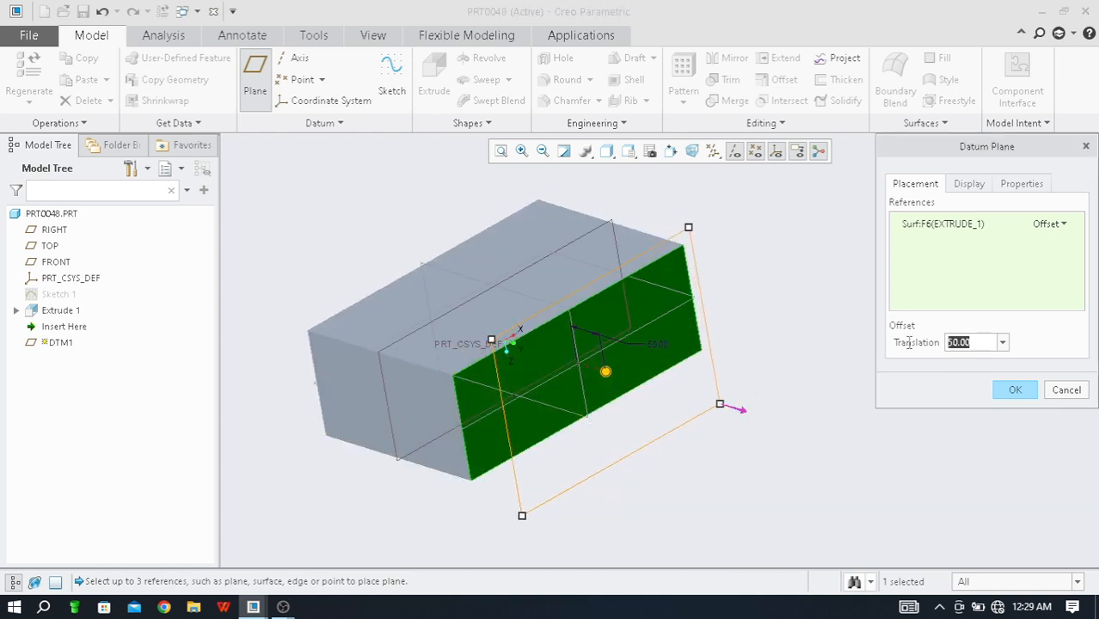
middle_click_drag(547, 392, 705, 410)
left_click(1015, 390)
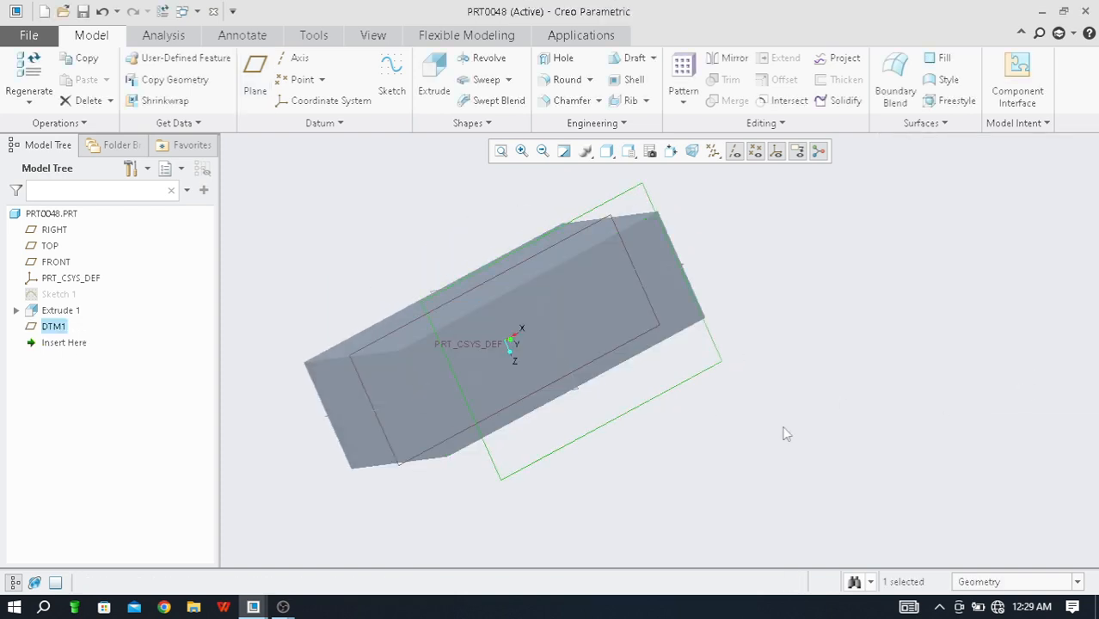
- Create a datum axis along the intersection of the RIGHT and TOP datum planes and clear the selection
mouse_move(529, 463)
middle_mouse_down()
mouse_move(651, 466)
mouse_move(659, 443)
mouse_move(537, 459)
middle_mouse_up()
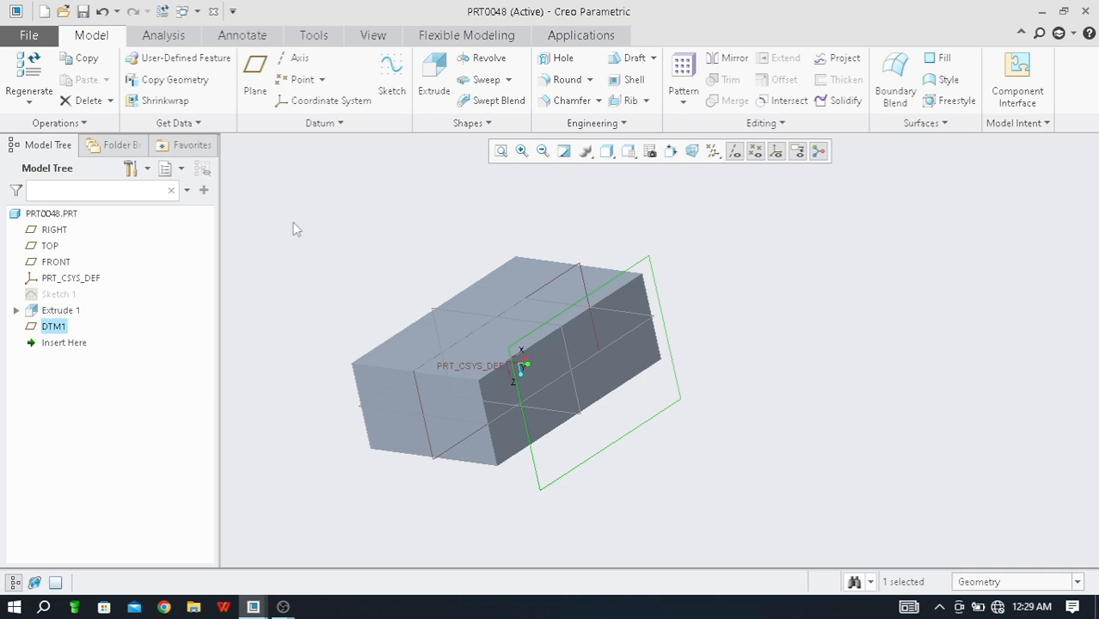
scroll(570, 302, "down", 2)
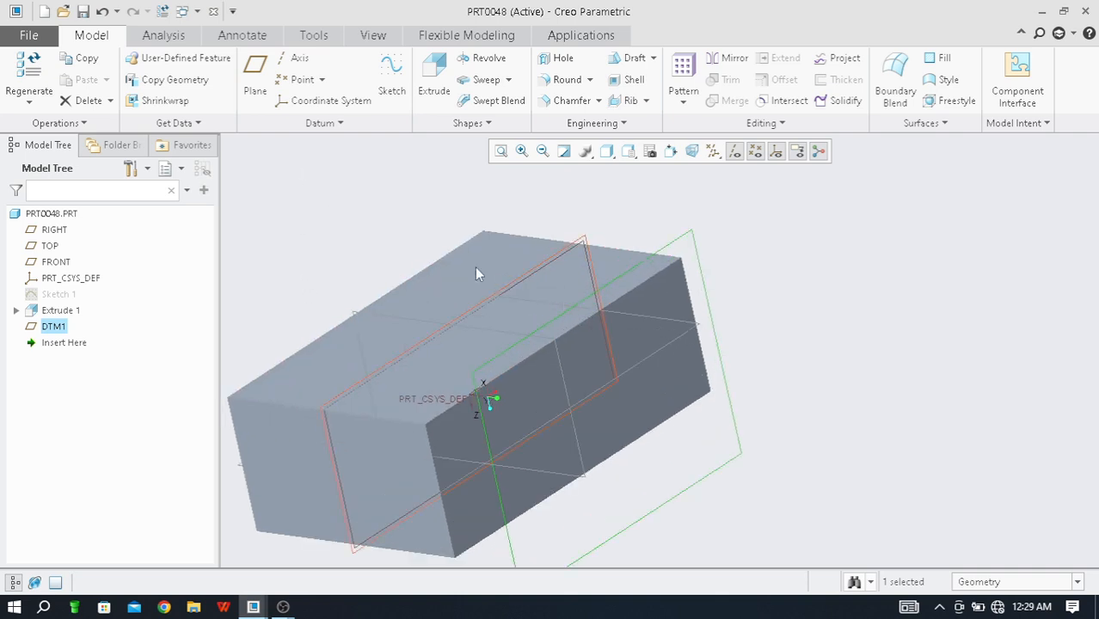
scroll(497, 334, "up", 1)
middle_click_drag(445, 413, 547, 394)
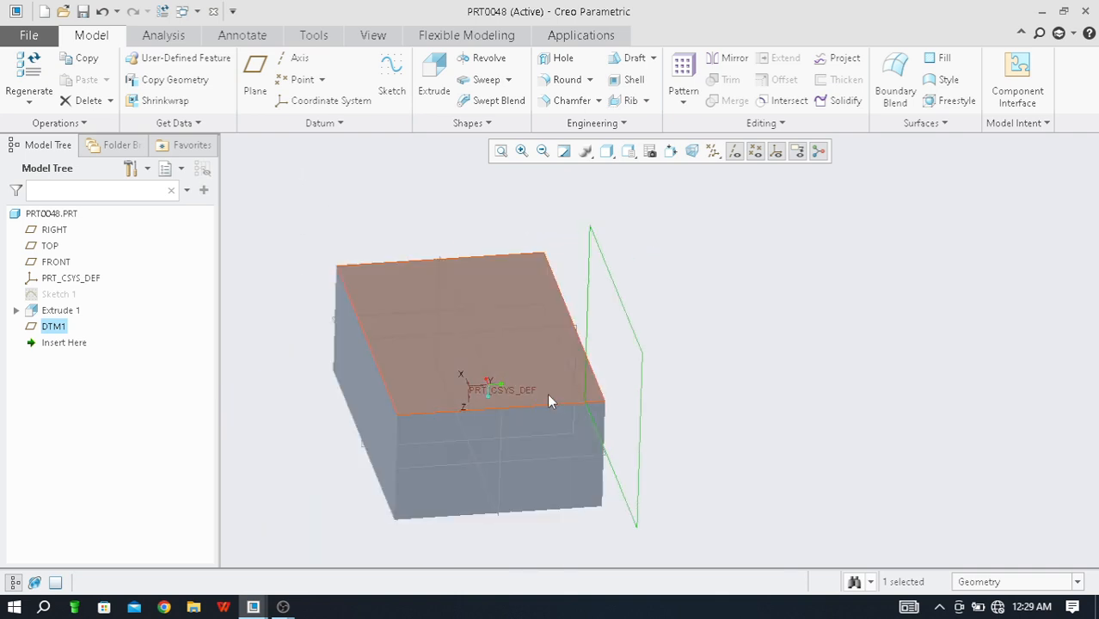
left_click(297, 60)
left_click(489, 389)
middle_click_drag(501, 403, 469, 407)
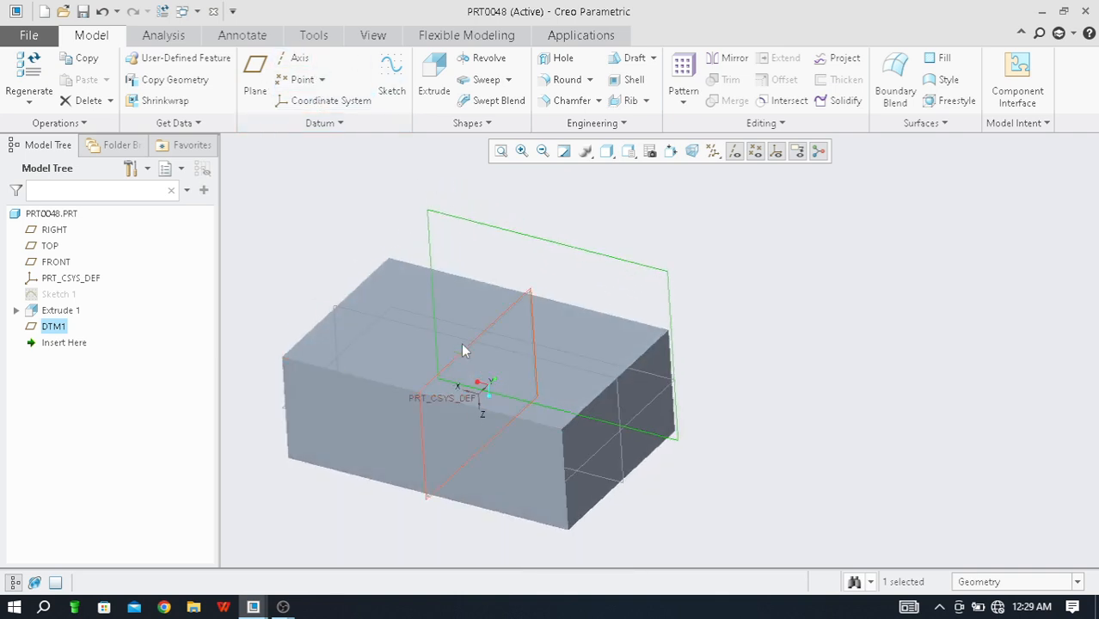
left_click(448, 371)
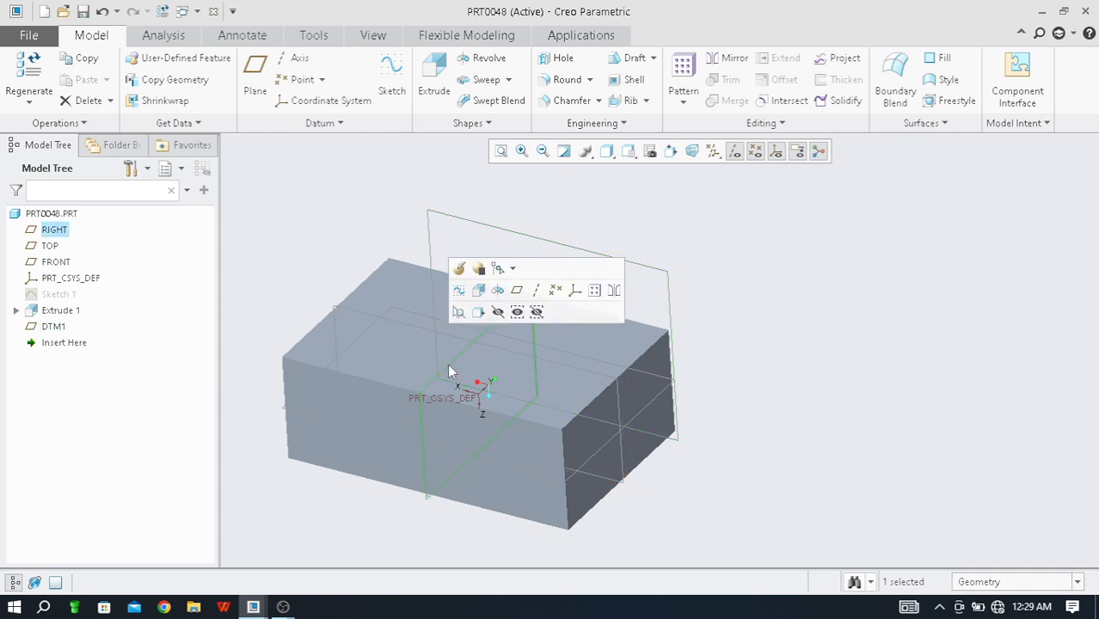
left_click(398, 328, "ctrl")
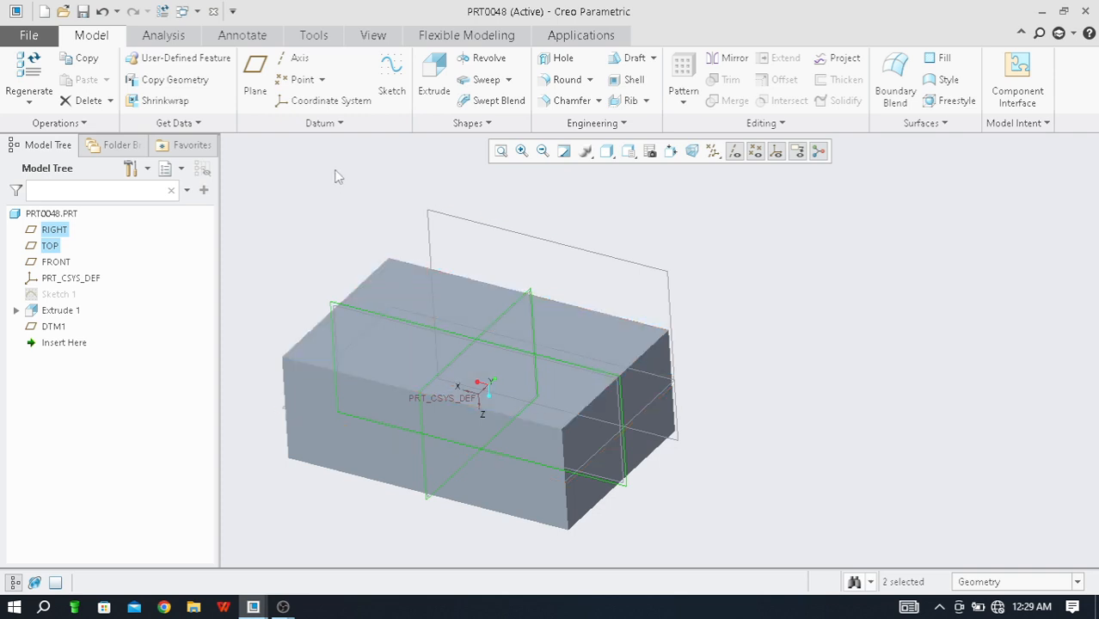
left_click(288, 59)
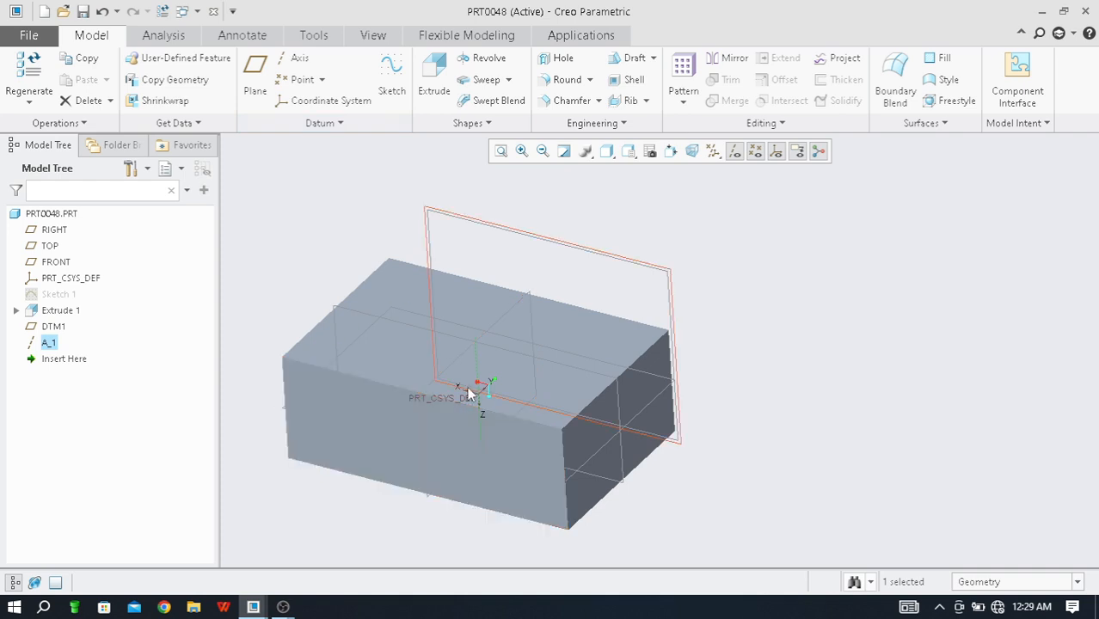
scroll(467, 386, "down", 2)
scroll(520, 351, "up", 1)
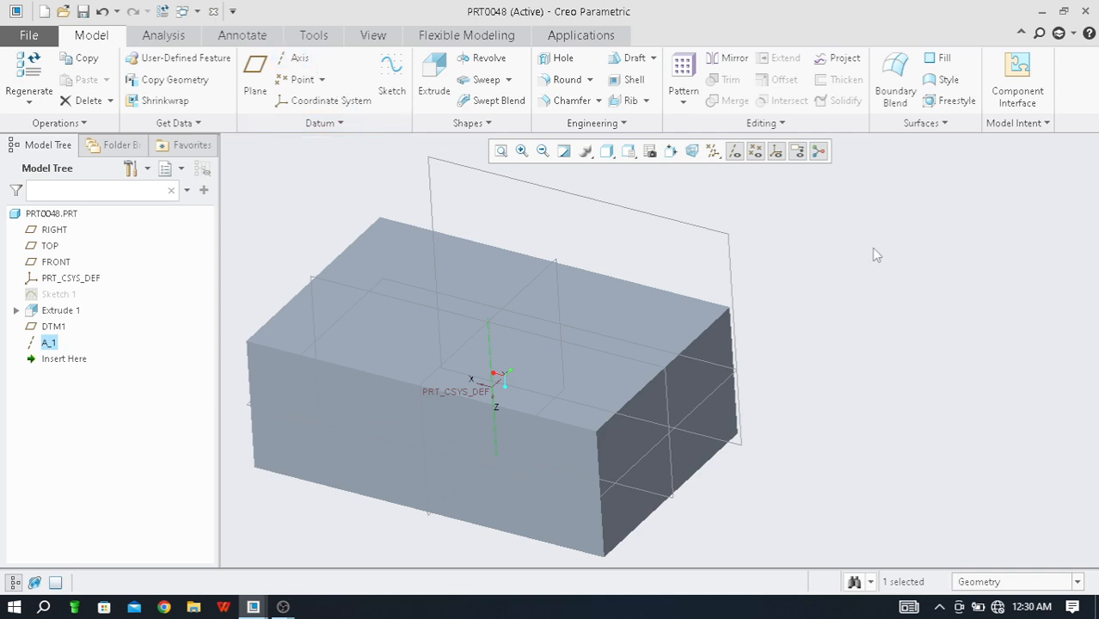
left_click(900, 261)
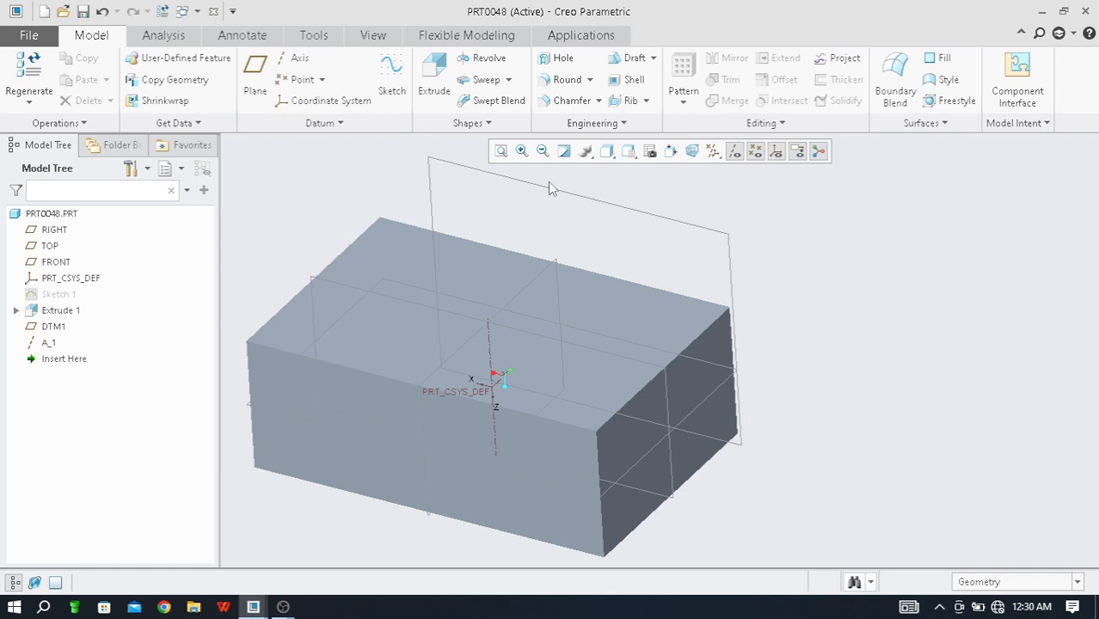
- Start a datum axis normal to the block's top face, offset about 142 from the long edge near DTM1 and about 37 from the short end face
left_click(297, 60)
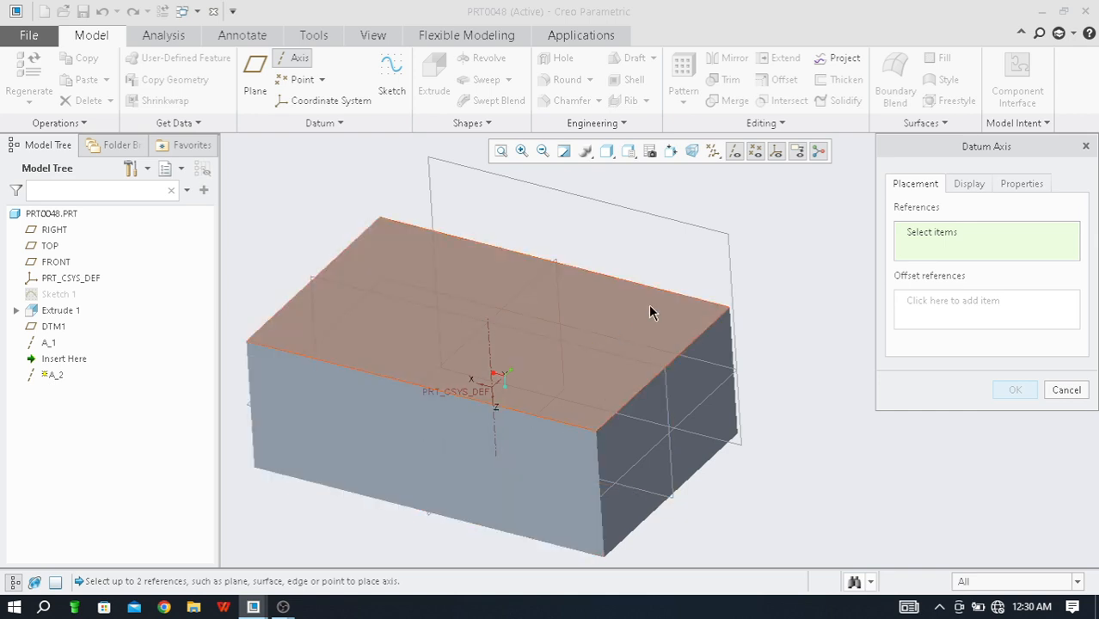
left_click(623, 368)
middle_click_drag(523, 452, 611, 463)
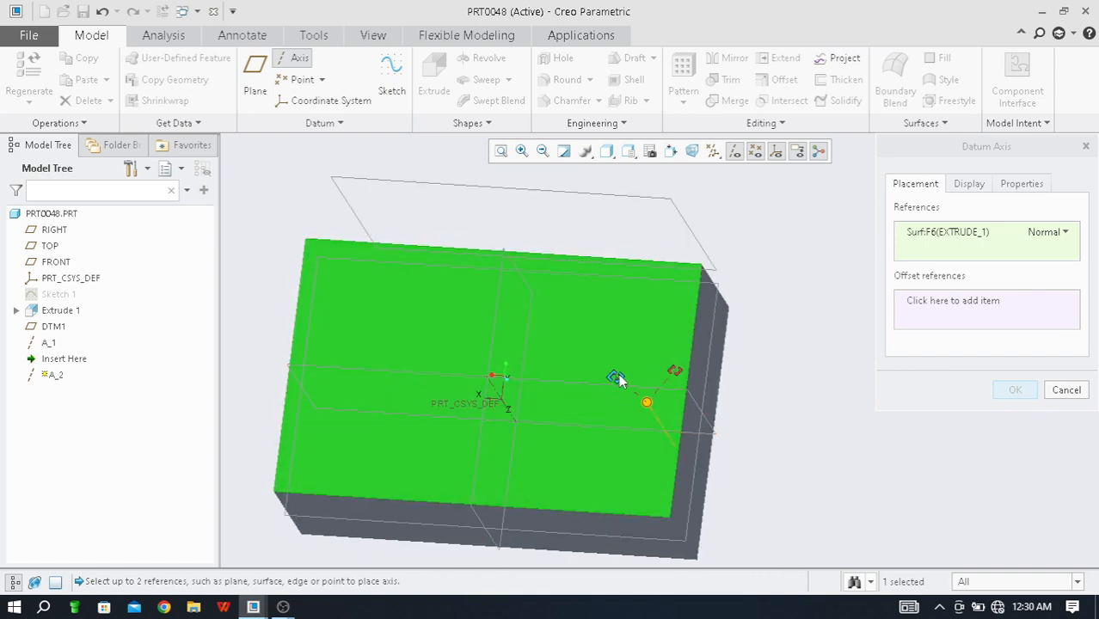
left_click_drag(619, 370, 629, 259)
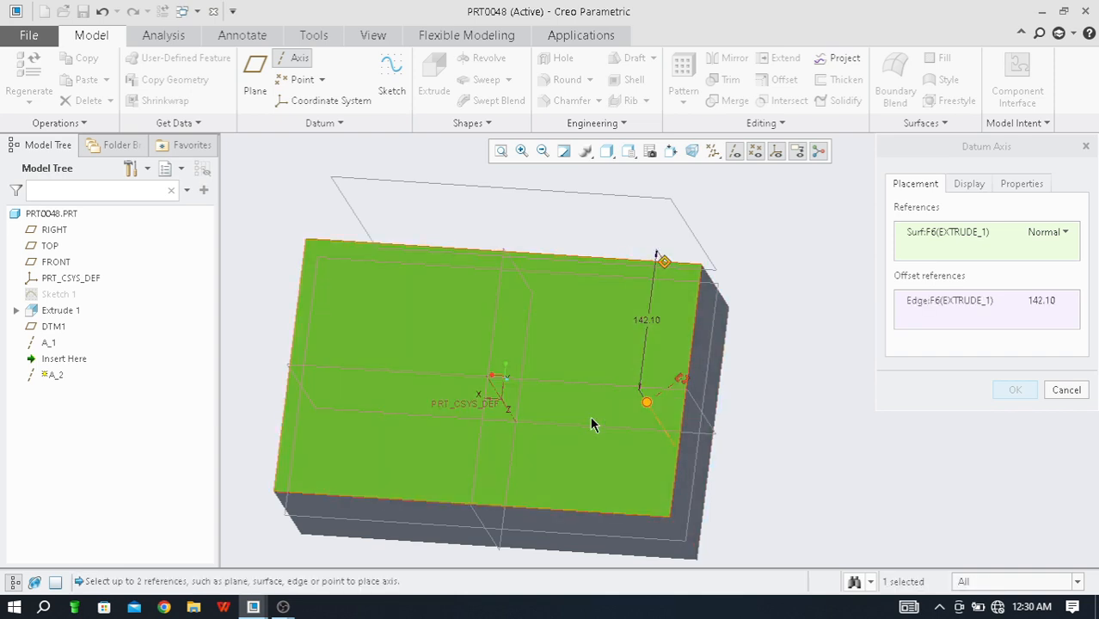
mouse_move(592, 422)
middle_mouse_down()
mouse_move(625, 446)
mouse_move(590, 434)
middle_mouse_up()
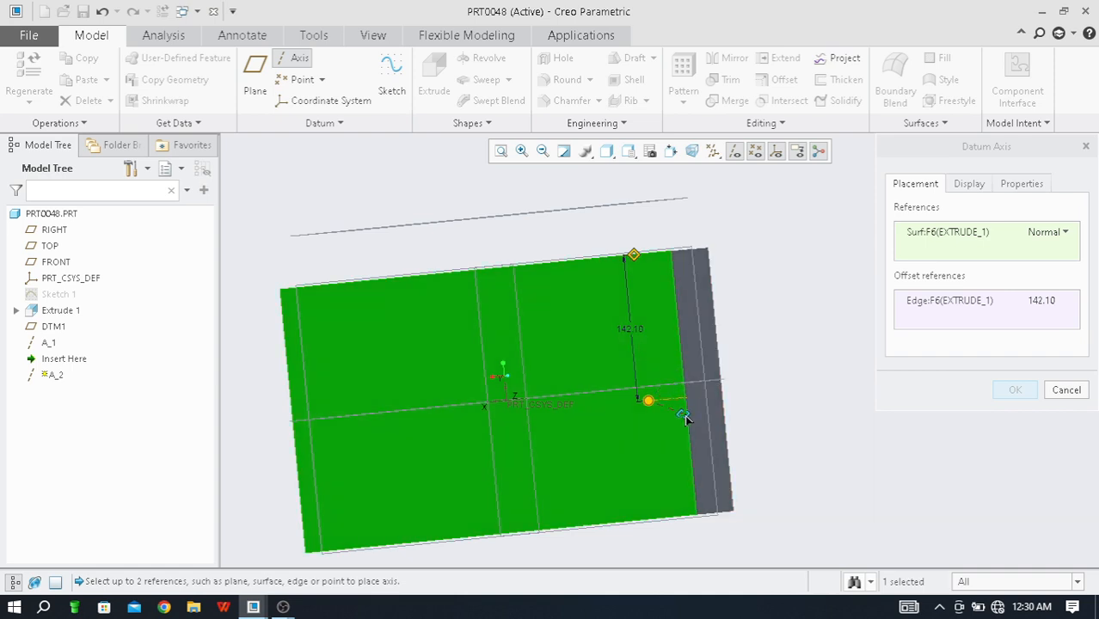
left_click_drag(686, 418, 685, 399)
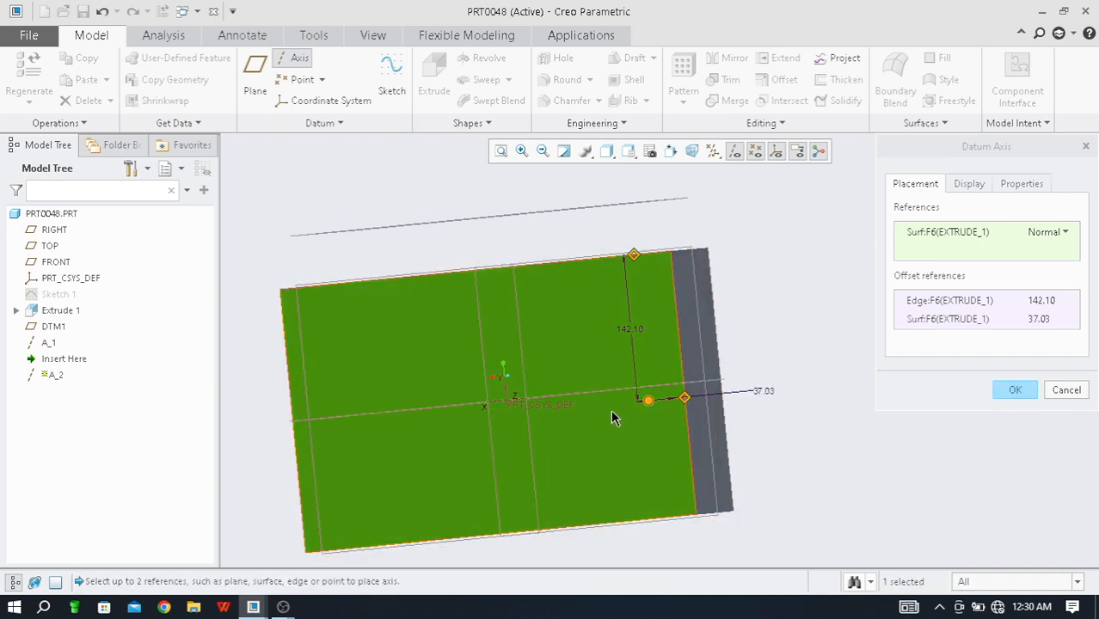
middle_click_drag(610, 417, 654, 419)
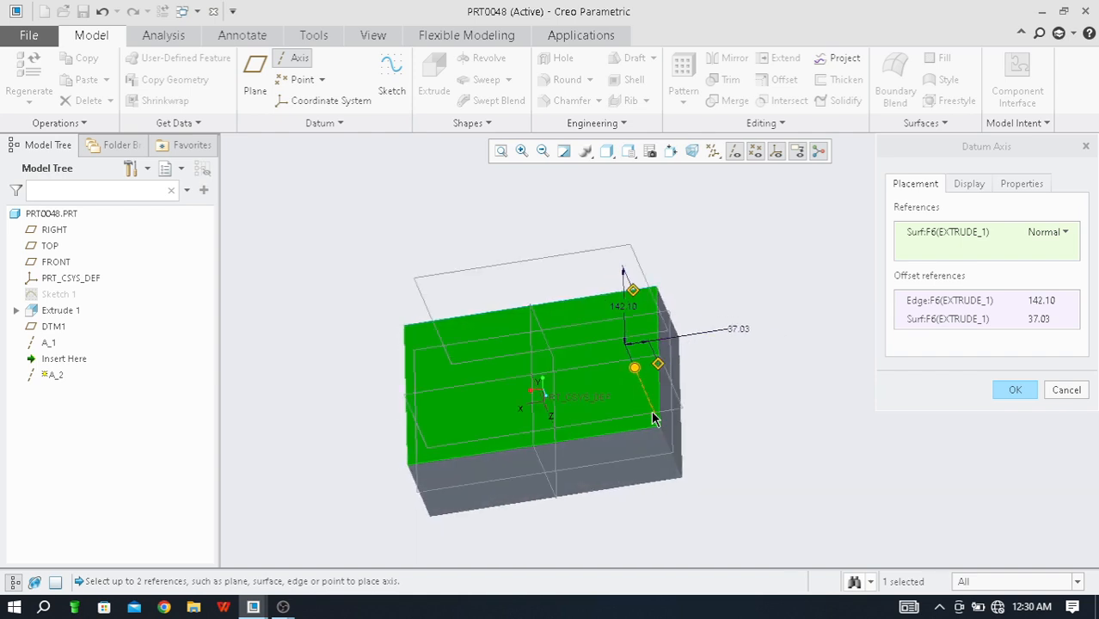
middle_click_drag(633, 426, 635, 428)
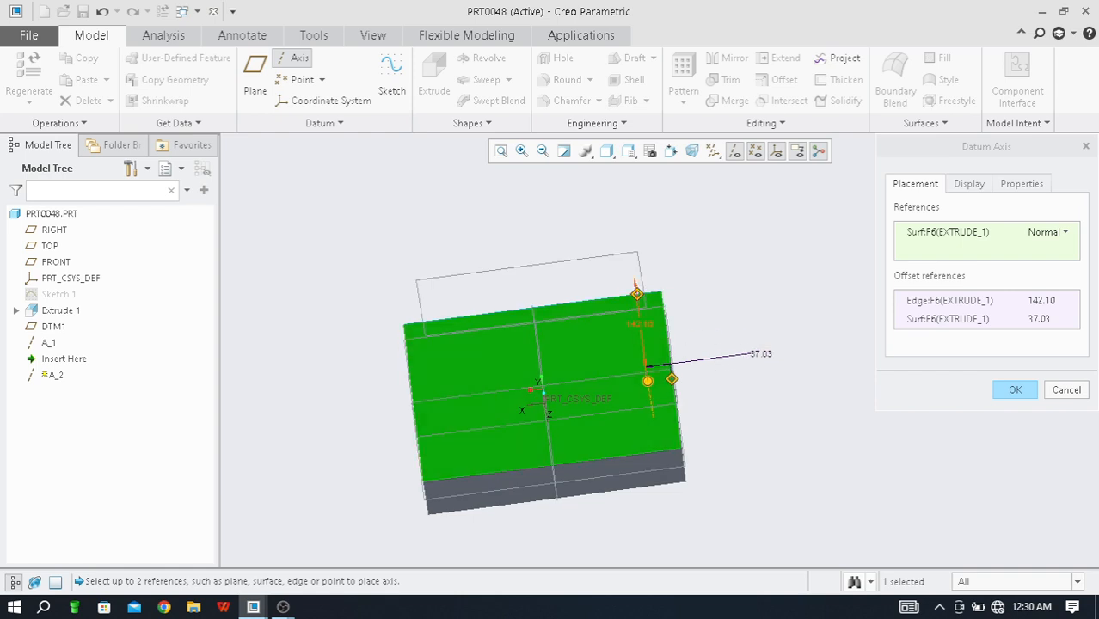
- Set both offset distances of the new datum axis to 100
double_click(638, 331)
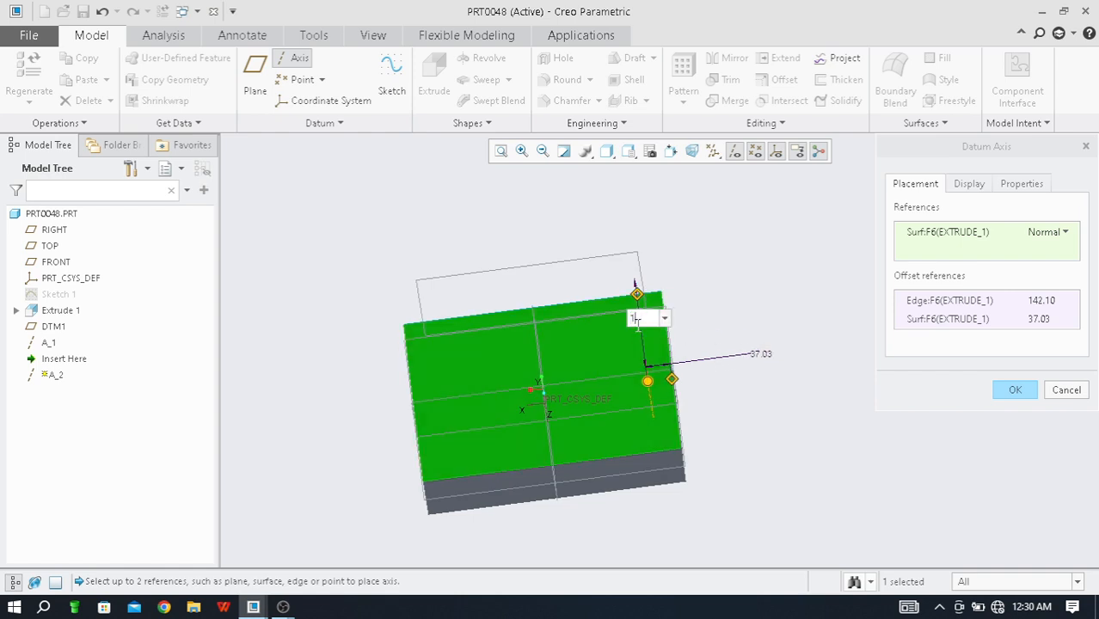
key("Return")
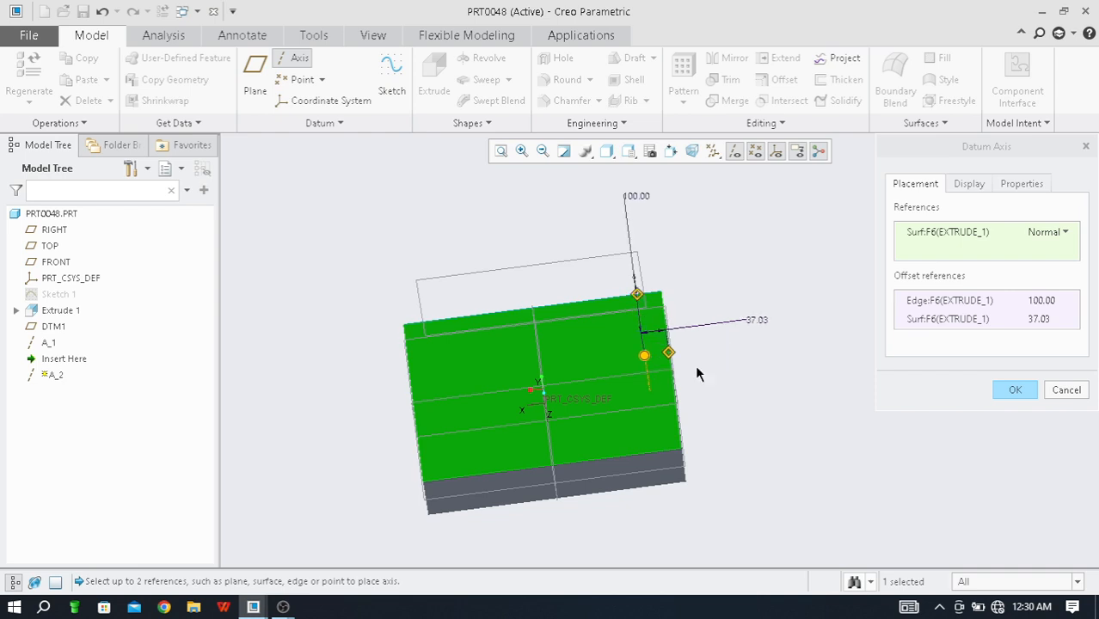
double_click(759, 323)
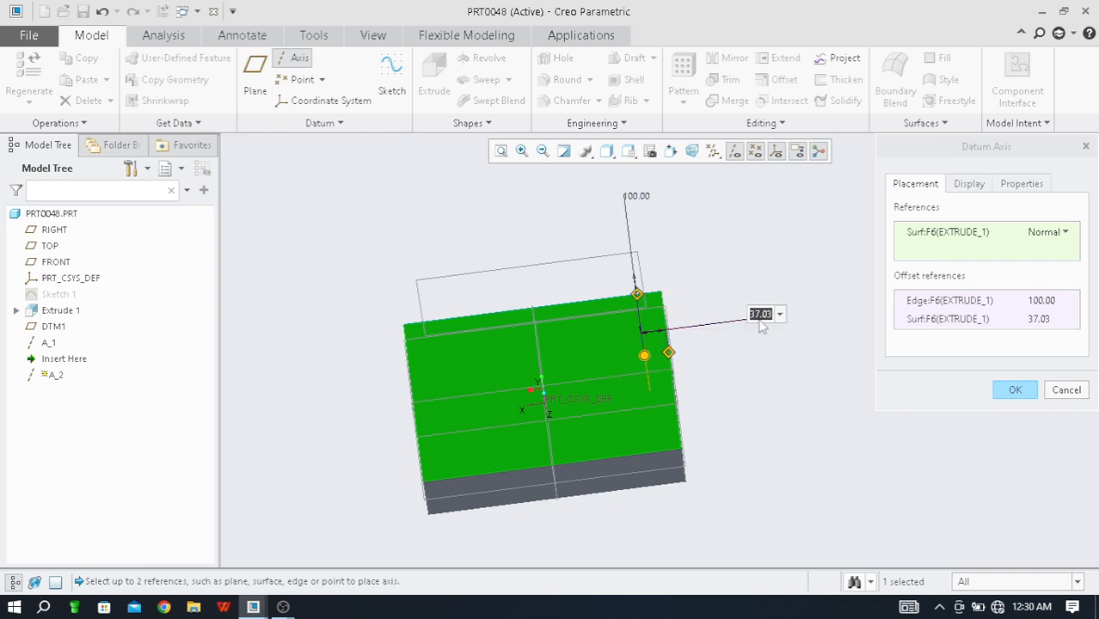
type("100")
key("Return")
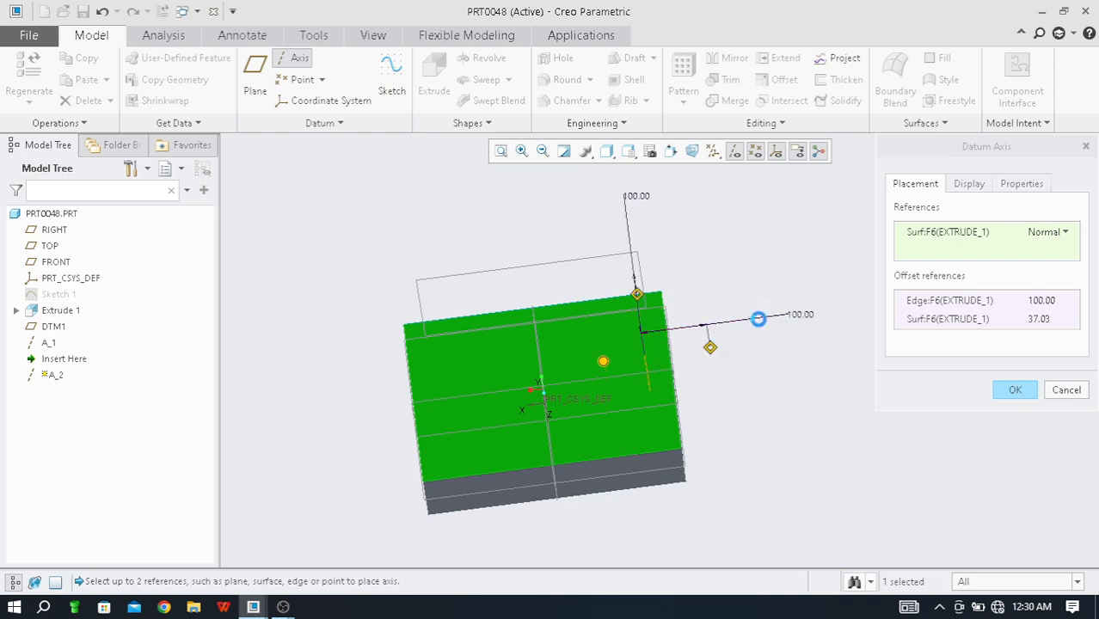
- Switch the new axis's top-face constraint to Through and back to Normal
middle_click_drag(727, 416, 707, 375)
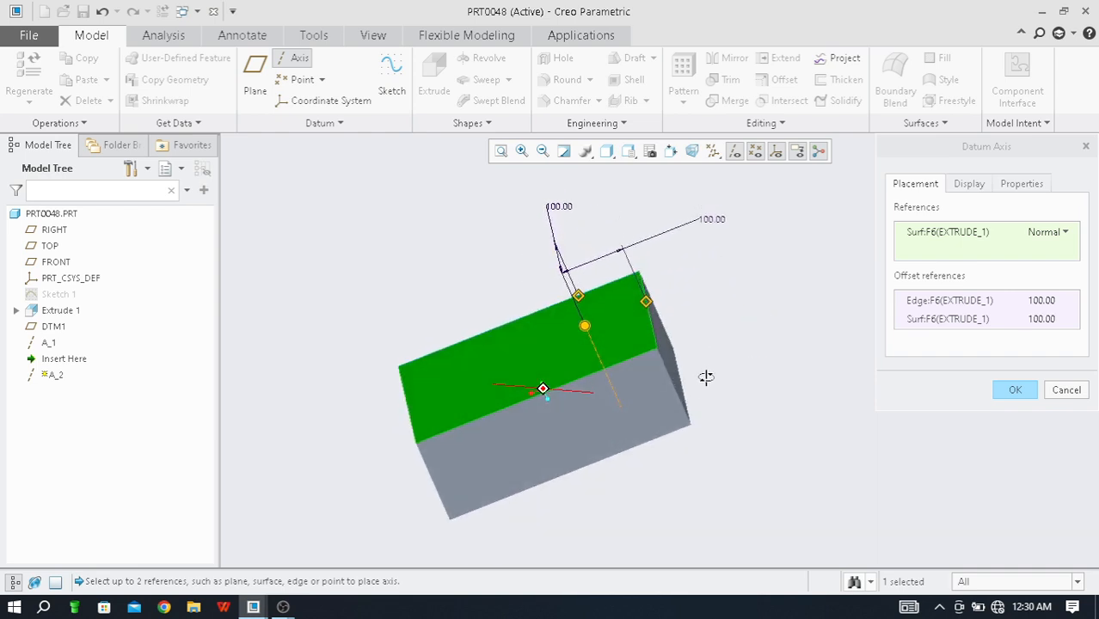
left_click(1065, 233)
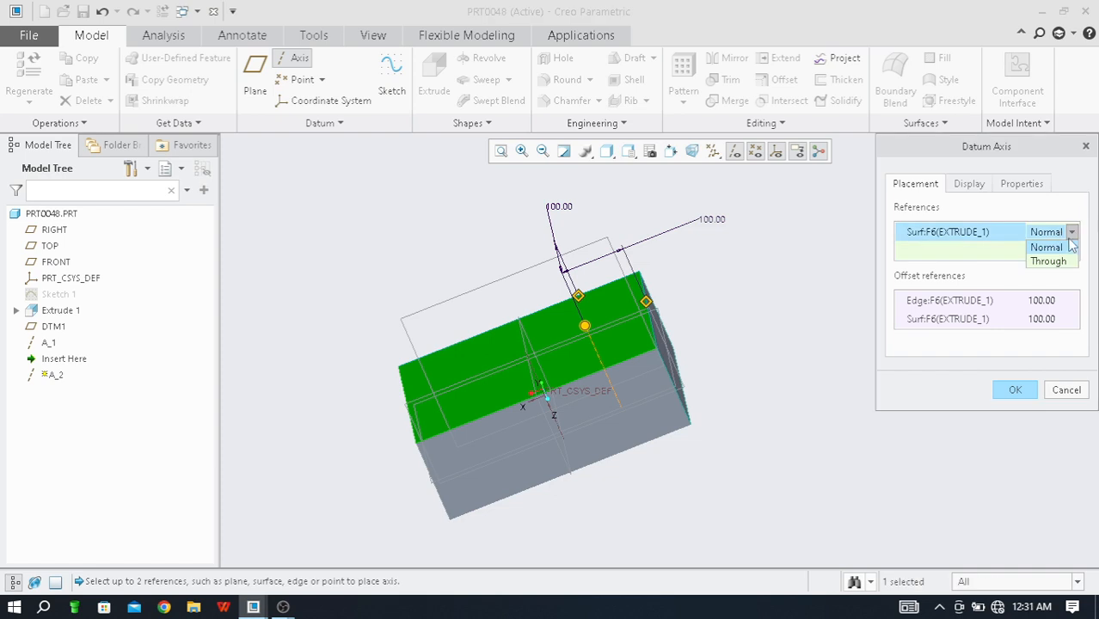
left_click(1065, 258)
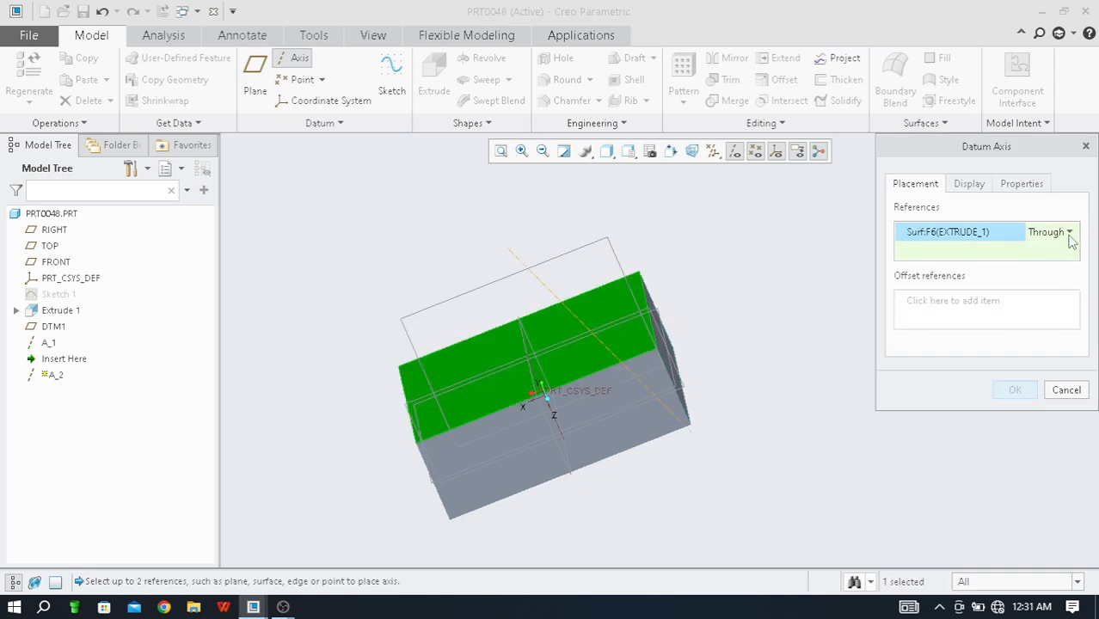
left_click(1070, 234)
left_click(1060, 246)
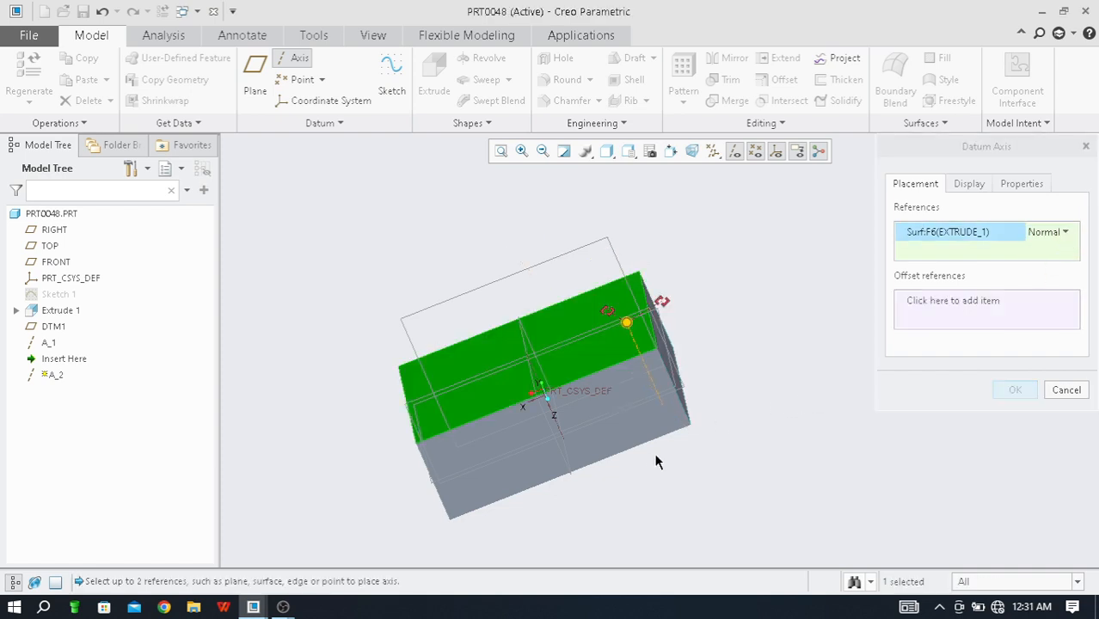
- Place the normal axis's offset references on the block's long top edge at about 142 and on the adjacent short edge, and create the axis
middle_click_drag(656, 462, 724, 445)
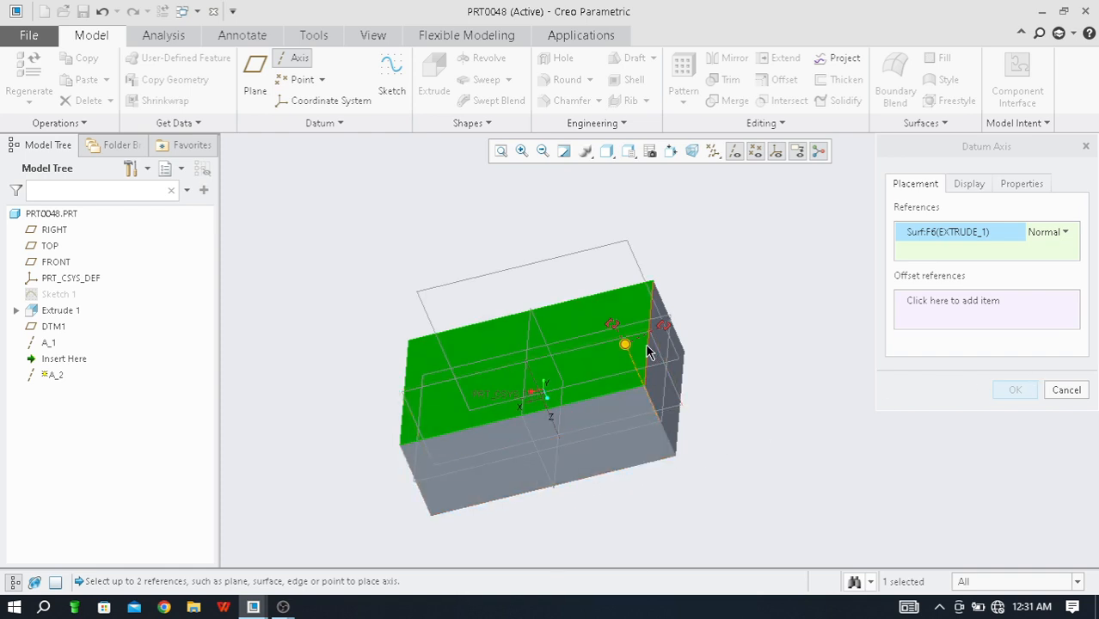
middle_click_drag(648, 352, 611, 346)
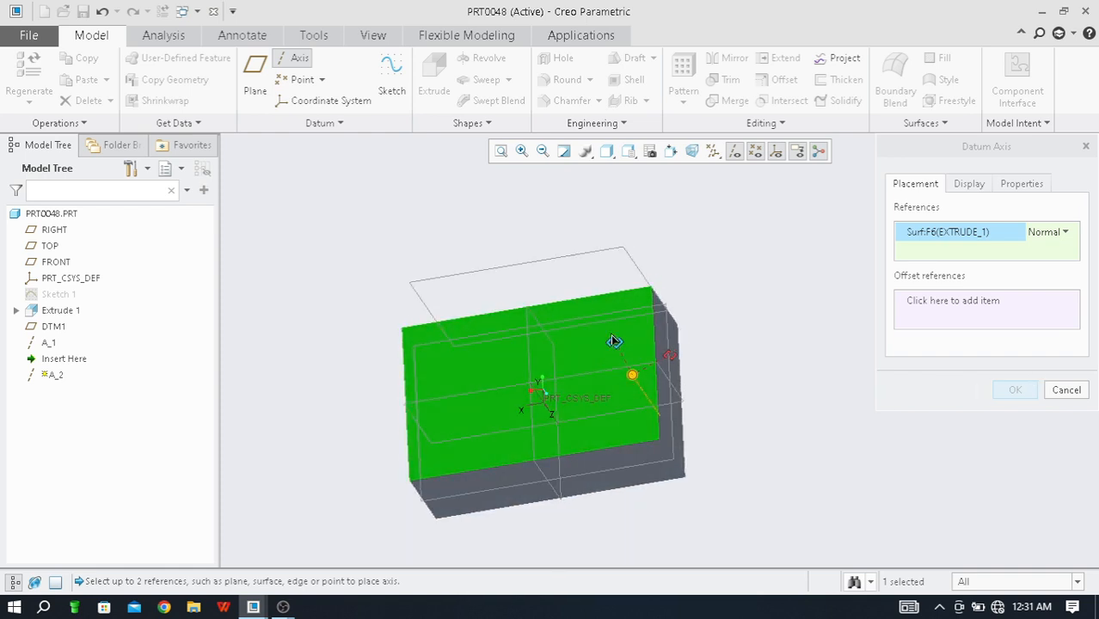
left_click_drag(608, 296, 669, 351)
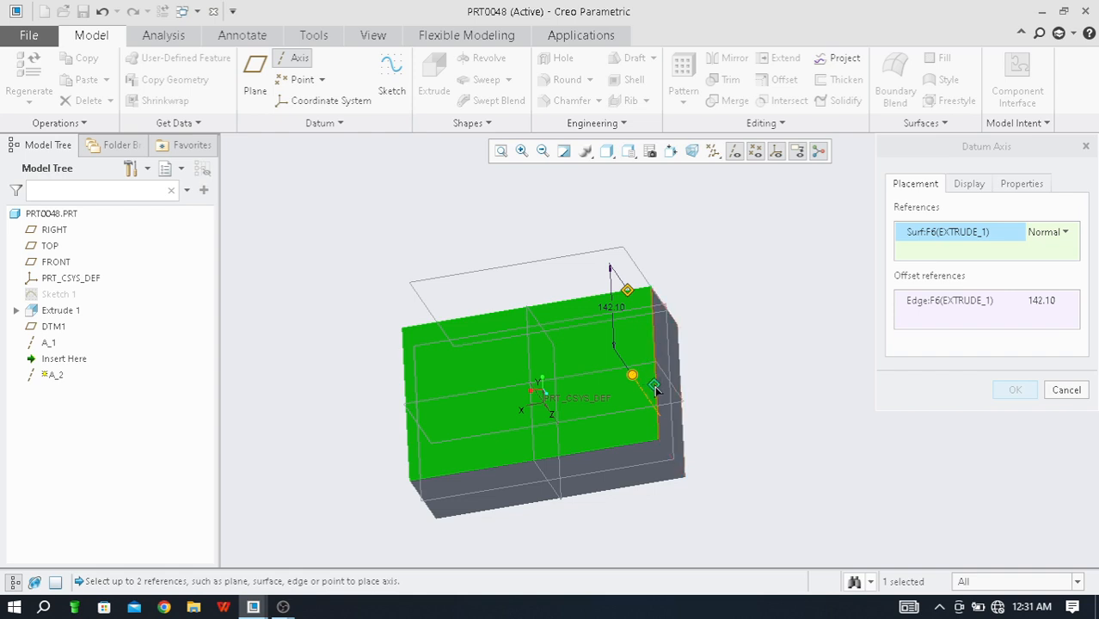
left_click_drag(656, 391, 659, 384)
left_click(1016, 389)
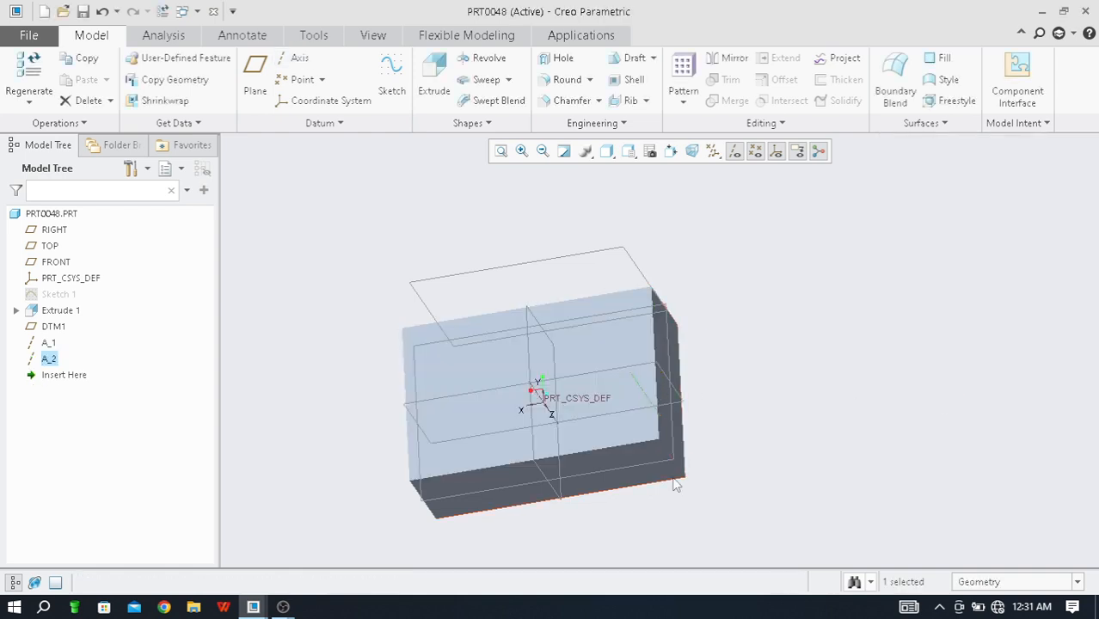
- Delete the datum plane DTM1 beside the block
middle_click_drag(676, 486, 564, 434)
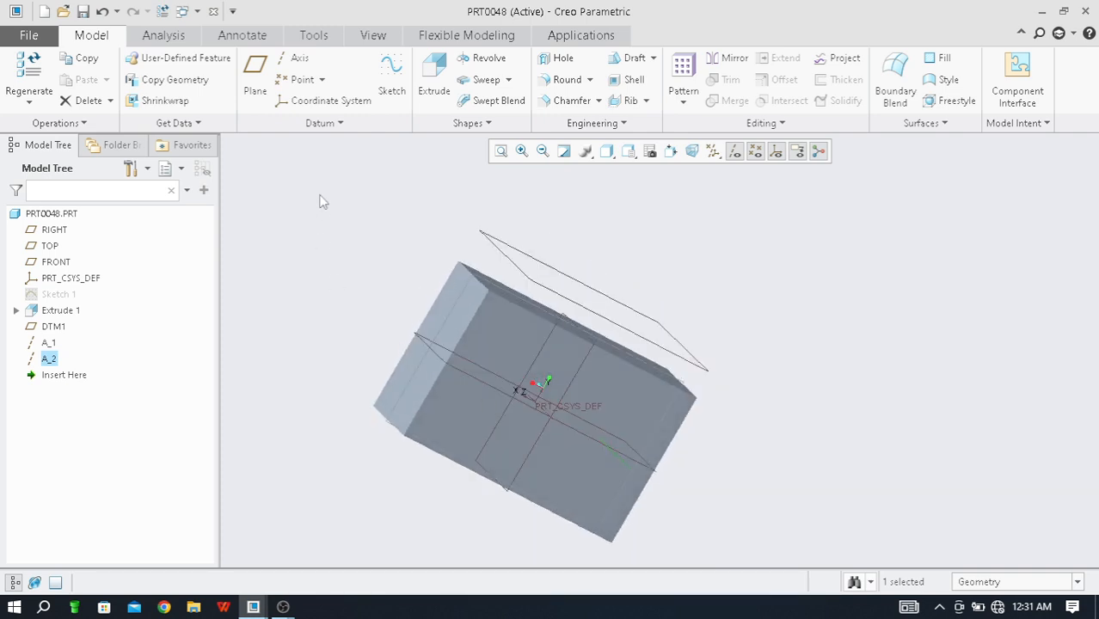
middle_click_drag(465, 398, 531, 370)
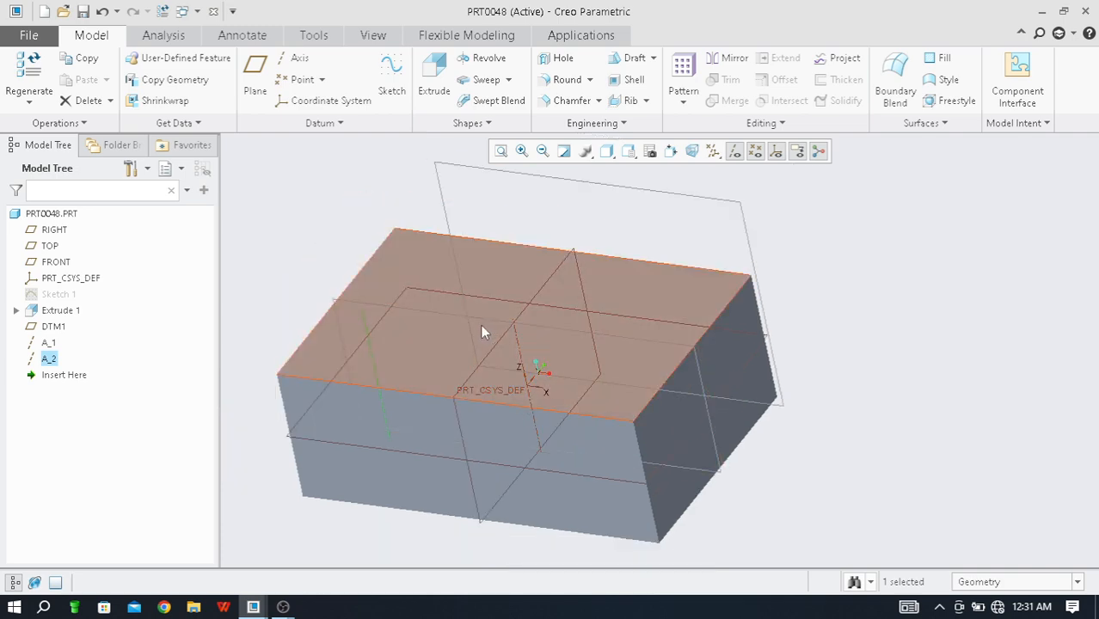
scroll(517, 365, "up", 2)
middle_click_drag(542, 387, 554, 389)
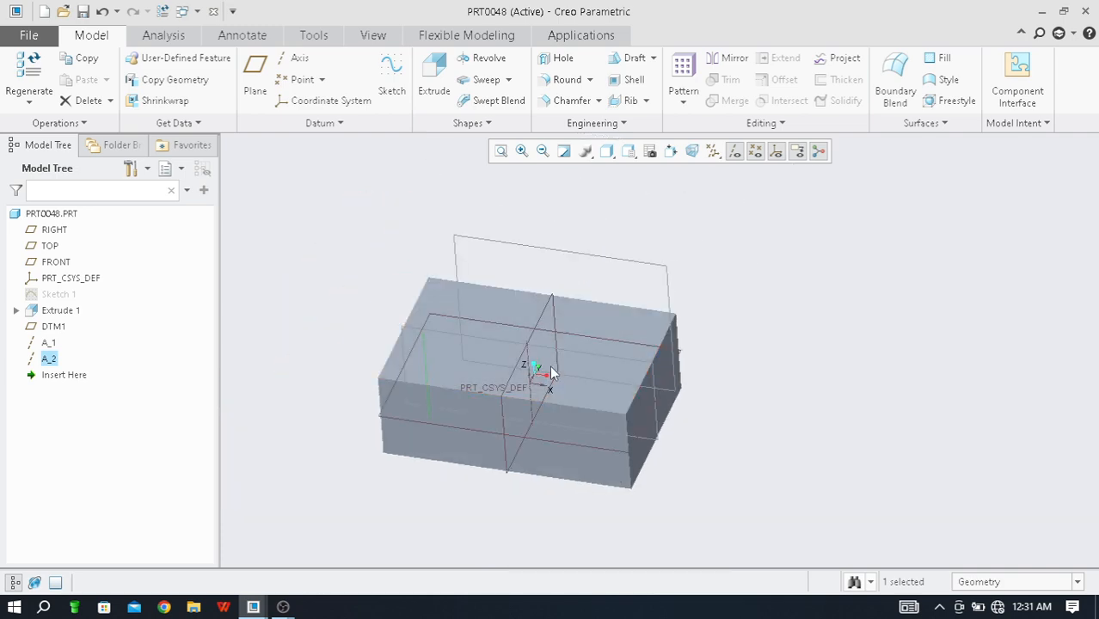
left_click(663, 275)
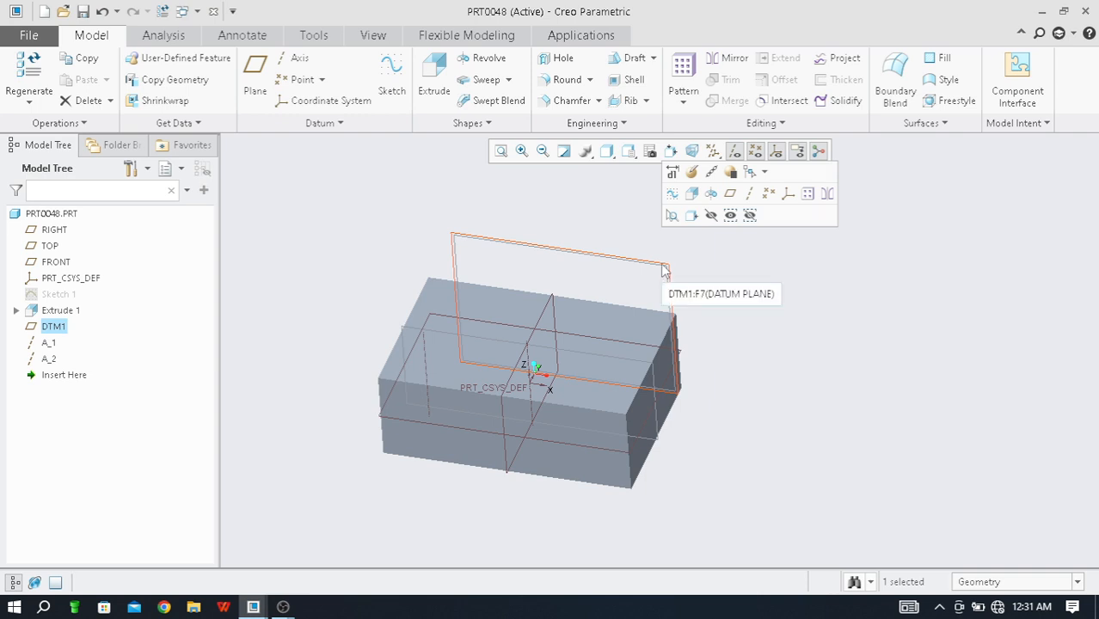
key("Delete")
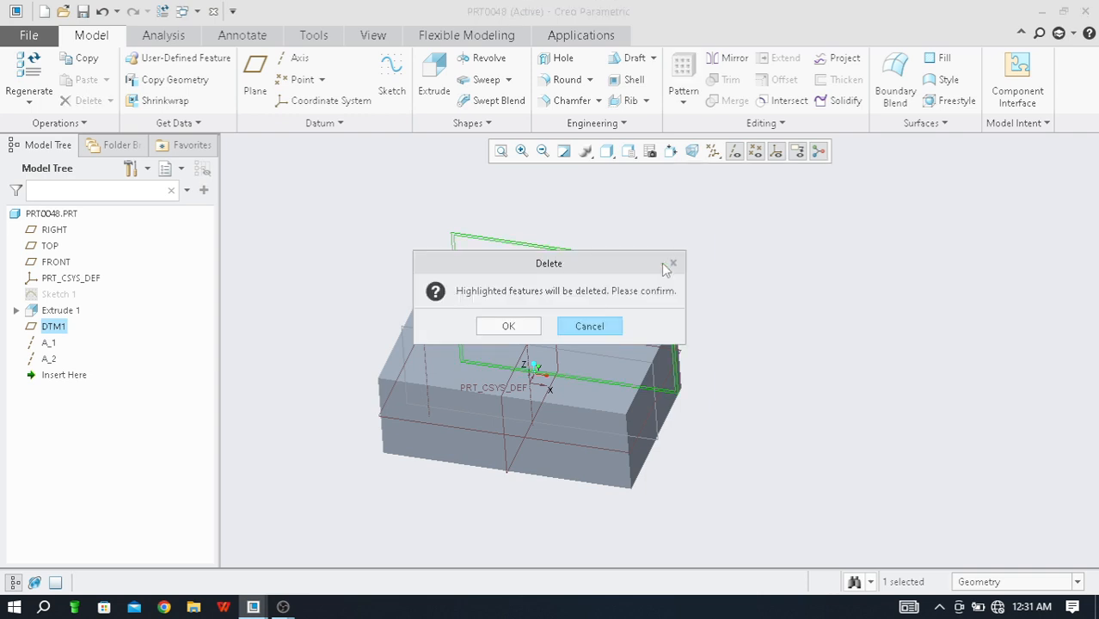
left_click(509, 326)
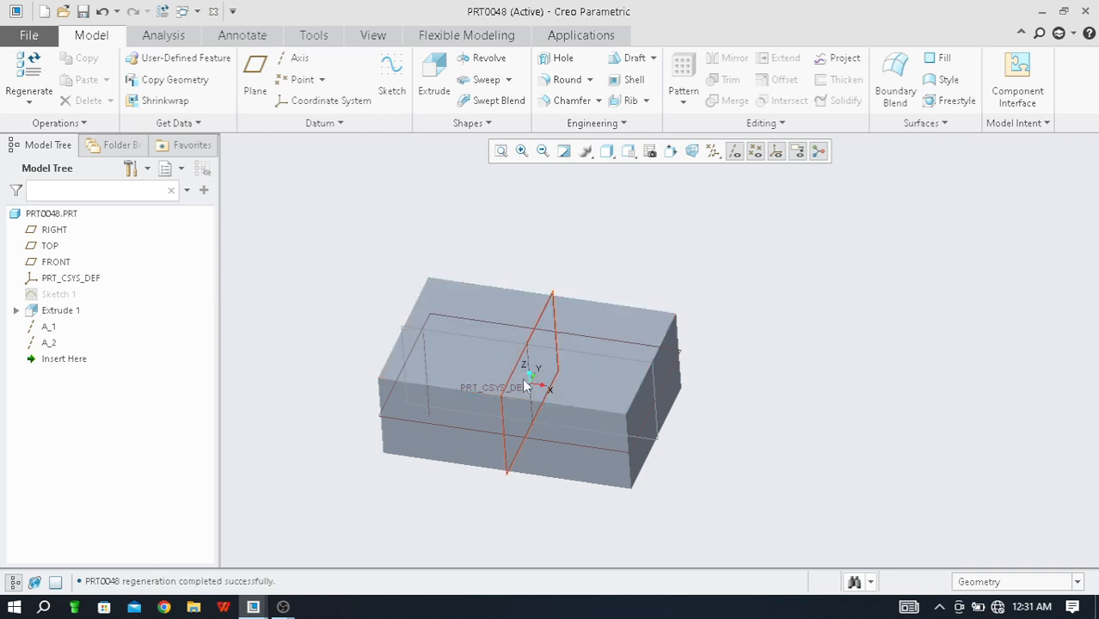
- Start a datum plane through axis A_1 and angled from the RIGHT plane, rotating it freehand to about 139 degrees
scroll(537, 376, "down", 2)
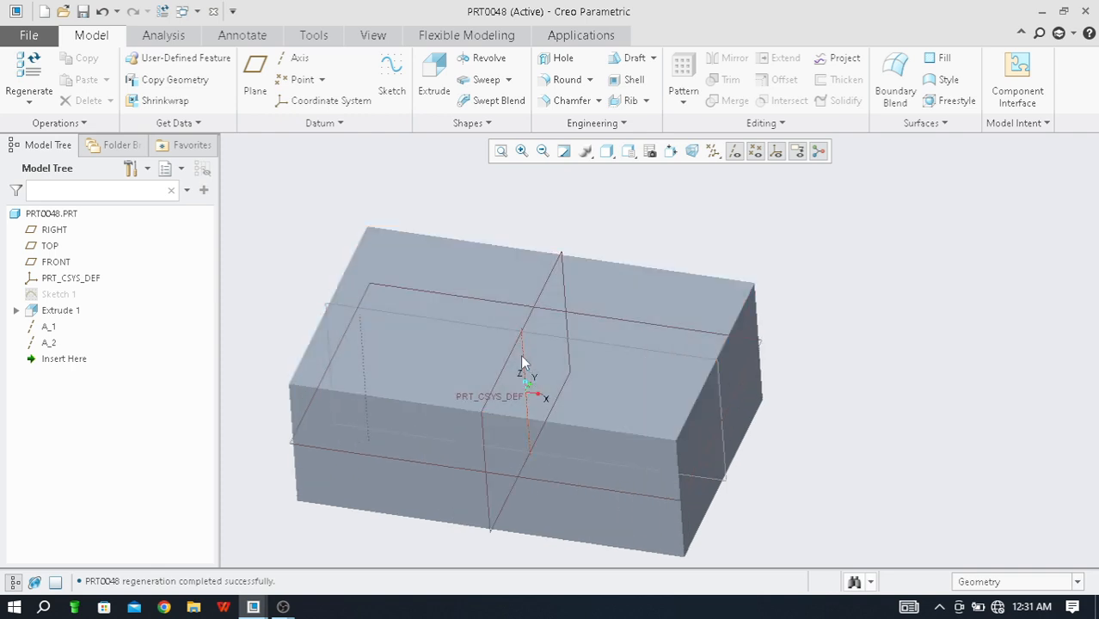
left_click(528, 374)
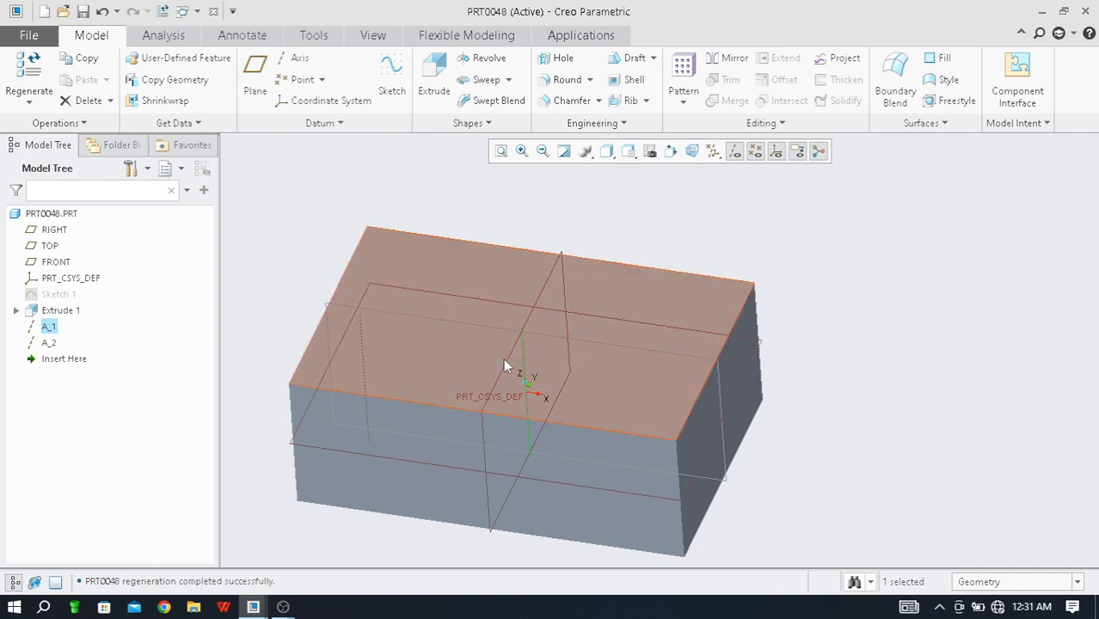
right_click(504, 358)
left_click(506, 361, "ctrl")
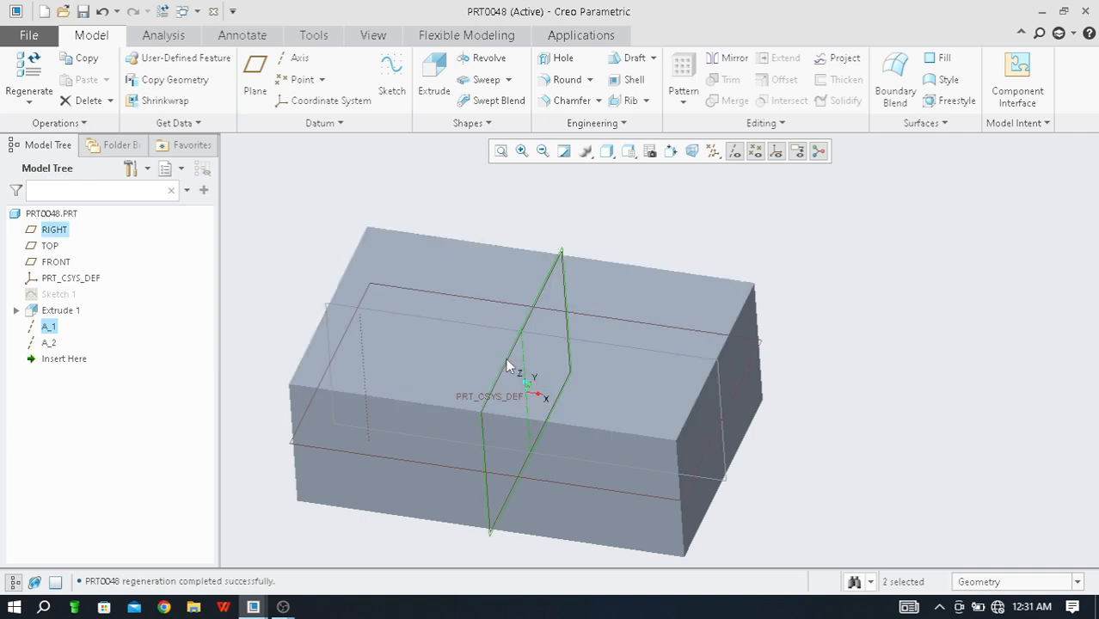
left_click(255, 79)
scroll(470, 327, "down", 3)
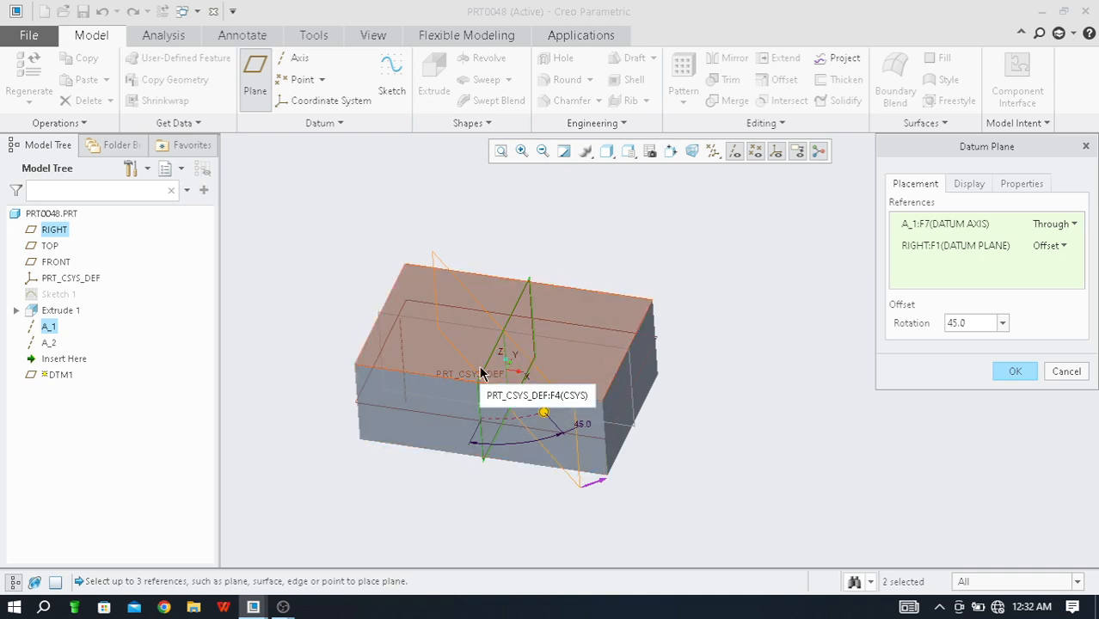
left_click_drag(543, 414, 576, 341)
- Set the datum plane's rotation to 45 degrees, create it, and return the model to the default orientation
double_click(976, 324)
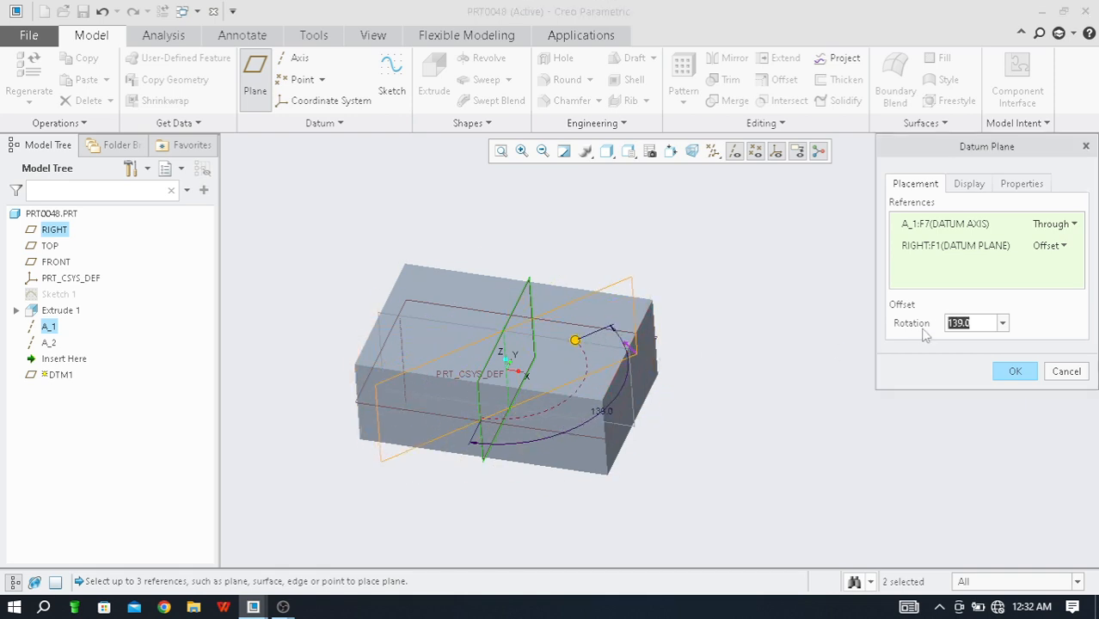
type("45")
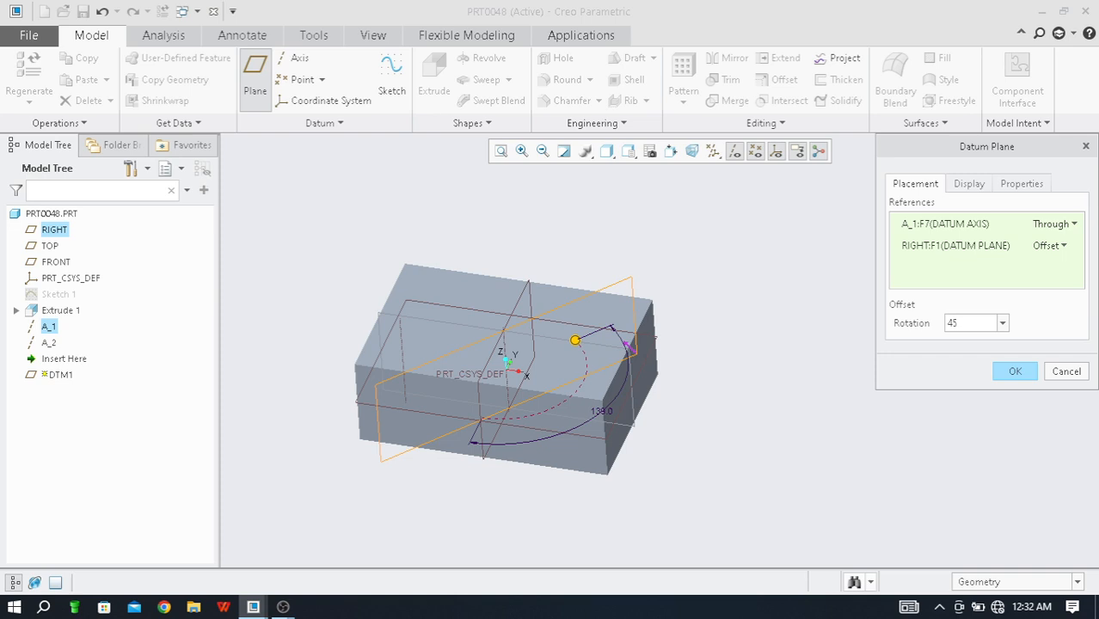
key("Return")
left_click(1000, 379)
middle_click_drag(711, 468, 591, 437)
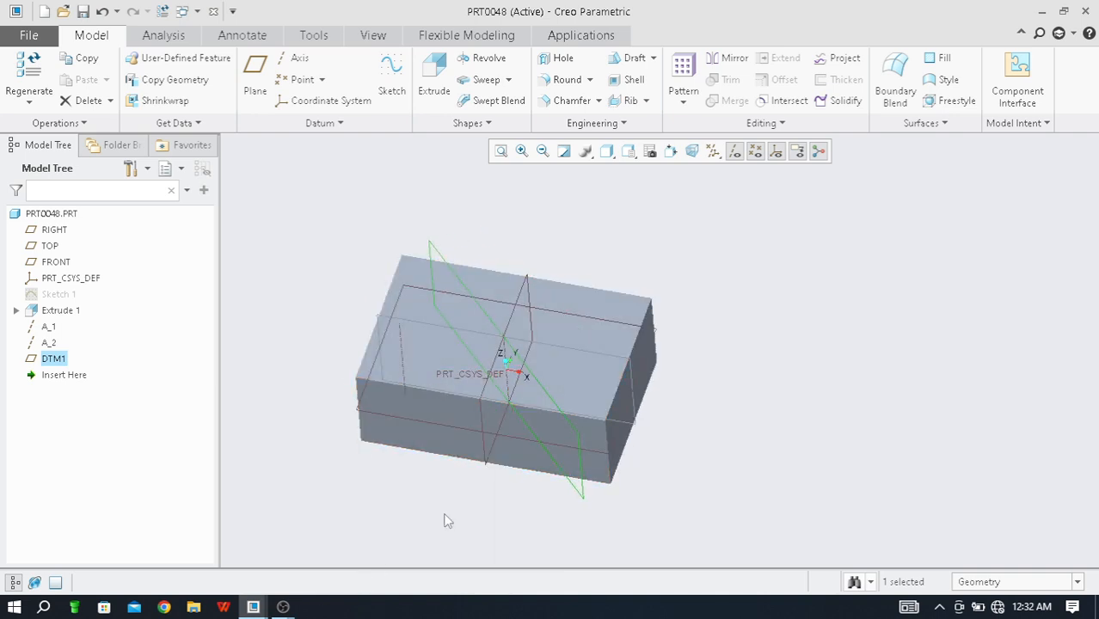
scroll(515, 397, "up", 2)
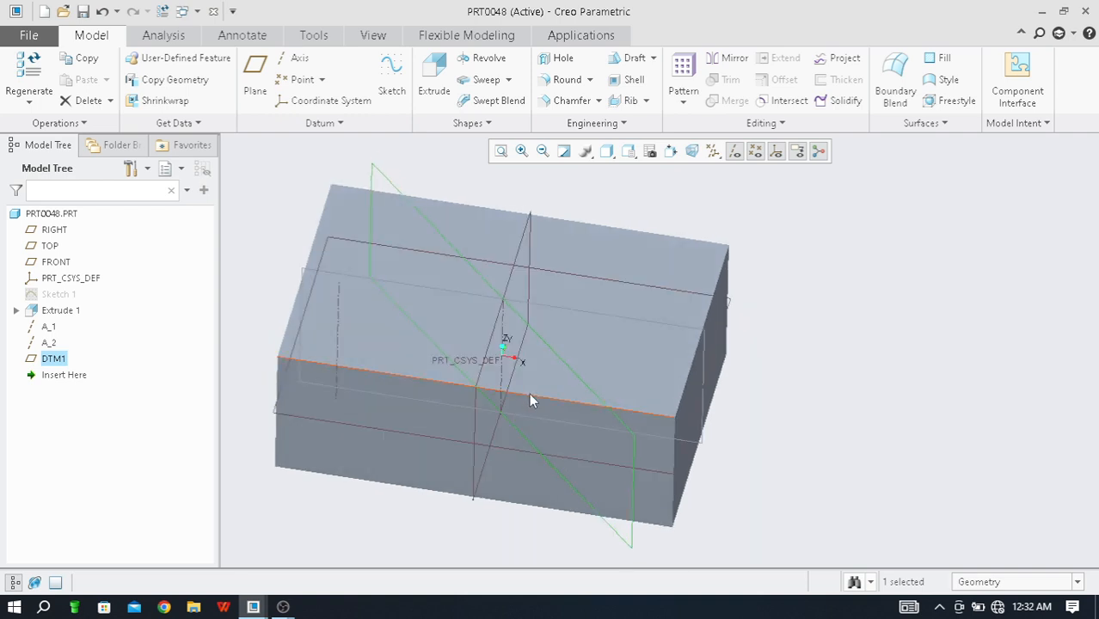
middle_click_drag(529, 393, 508, 448)
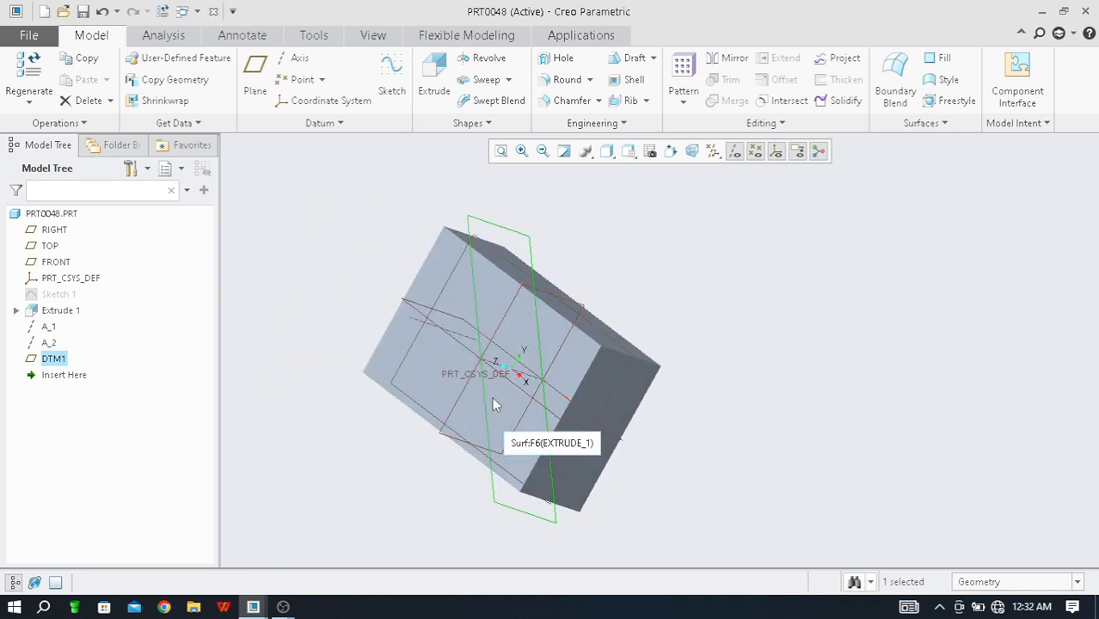
key("ctrl+d")
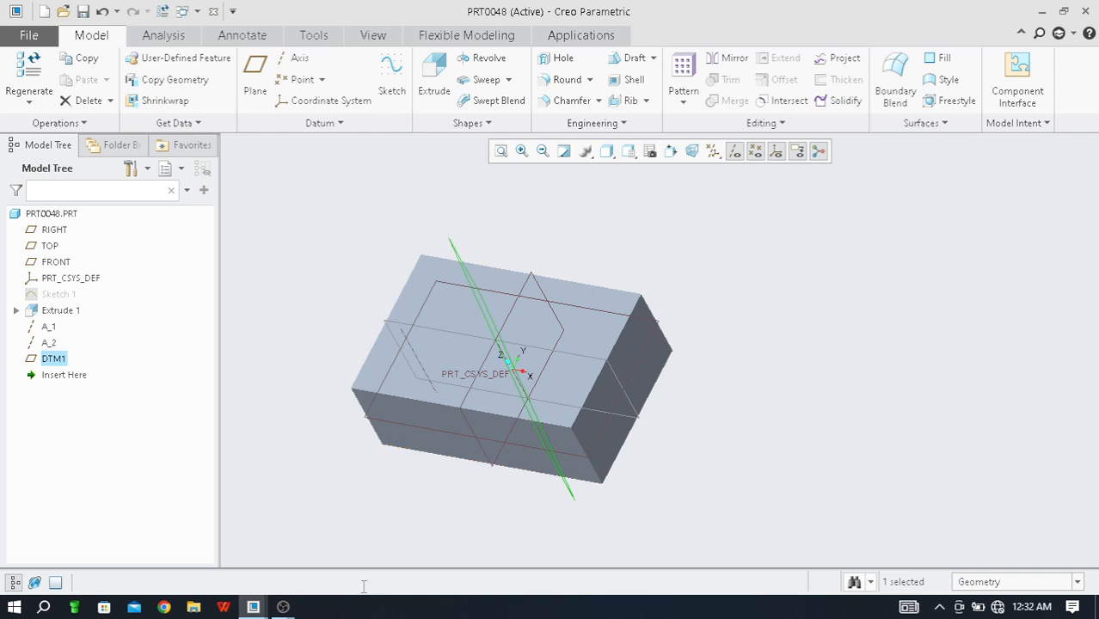